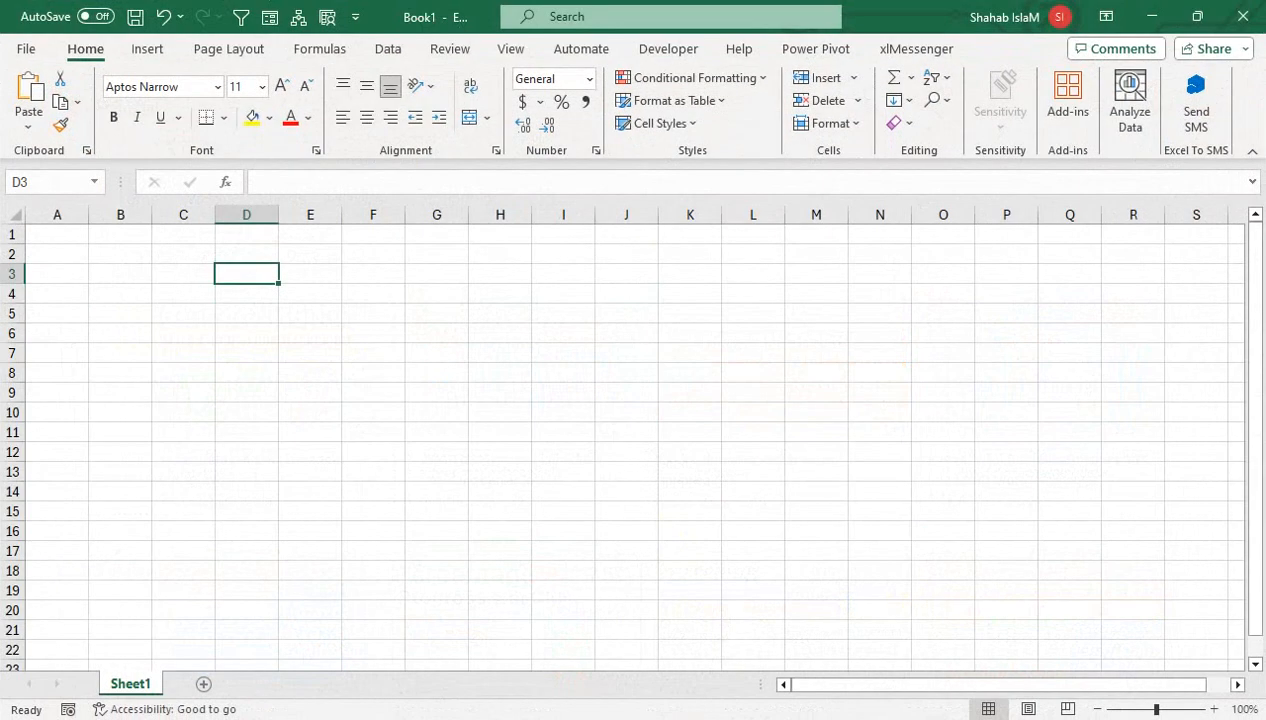
# - Enter 1 in cell C5, zoom the sheet to about 166%, and reopen C5 for editing
pyautogui.click(194, 312)
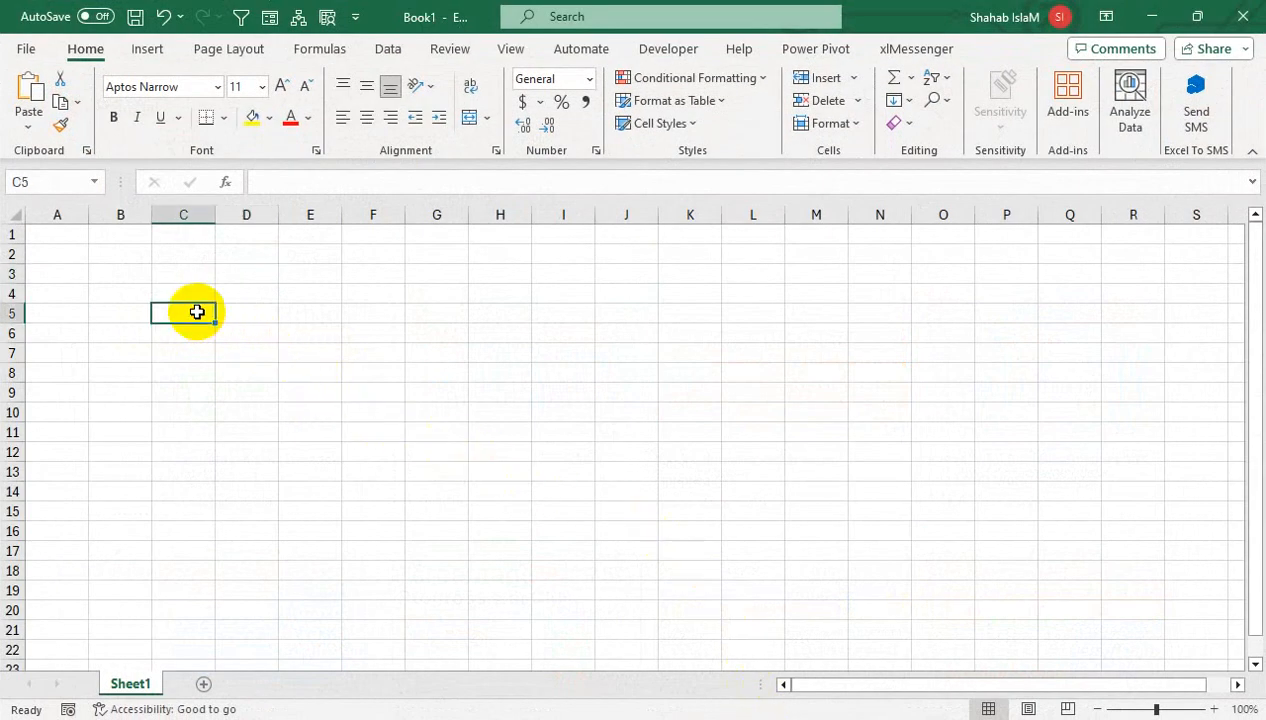
pyautogui.write('1')
pyautogui.press('Return')
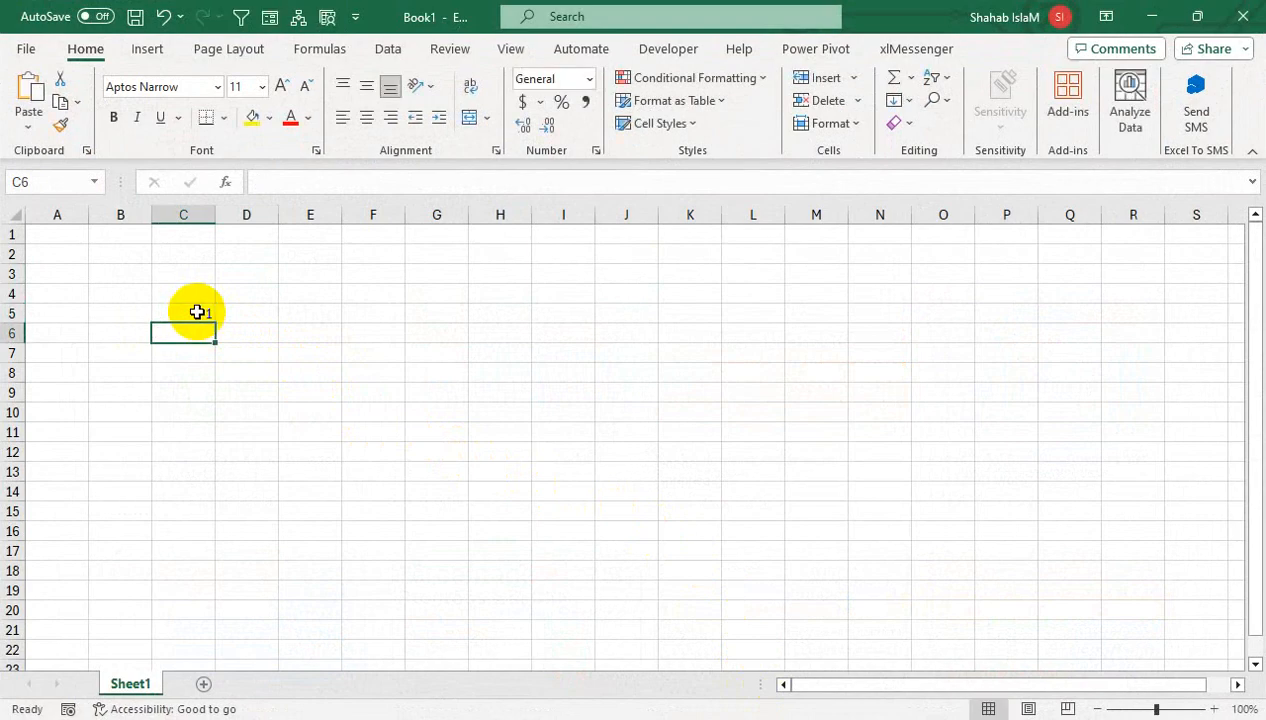
pyautogui.moveTo(1157, 709); pyautogui.dragTo(1170, 710)
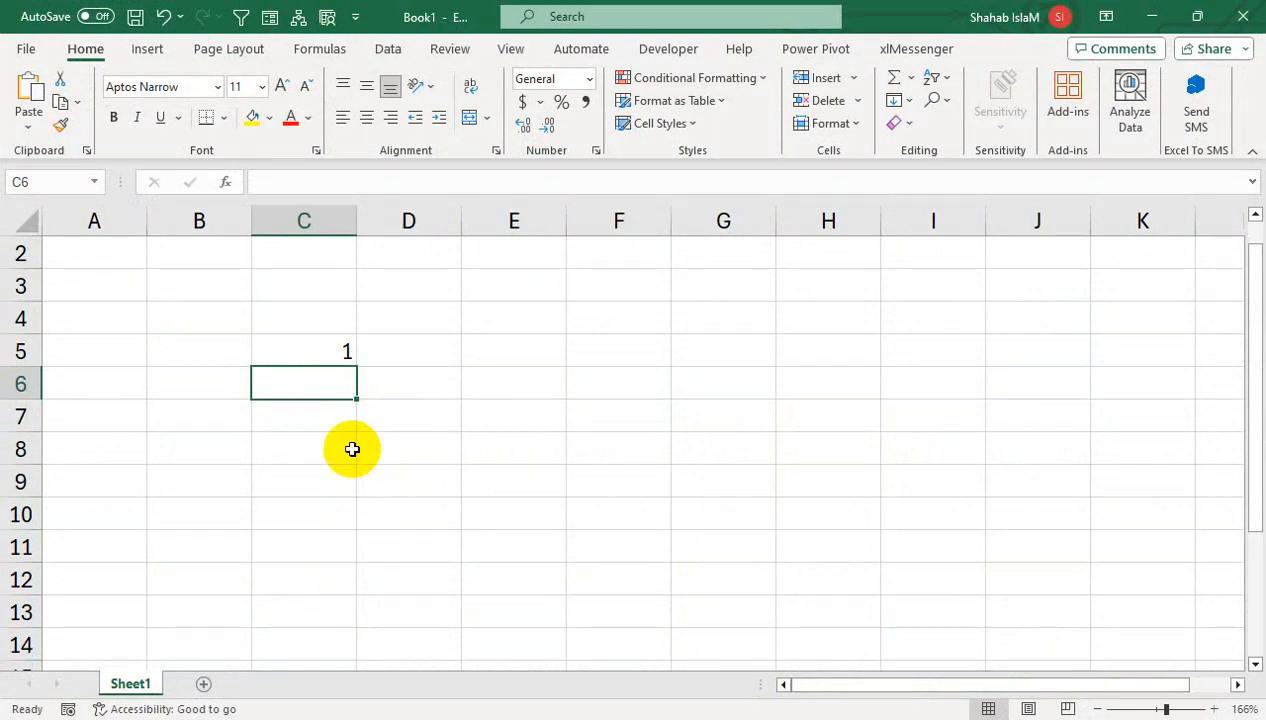
pyautogui.click(326, 352)
pyautogui.doubleClick(331, 350)
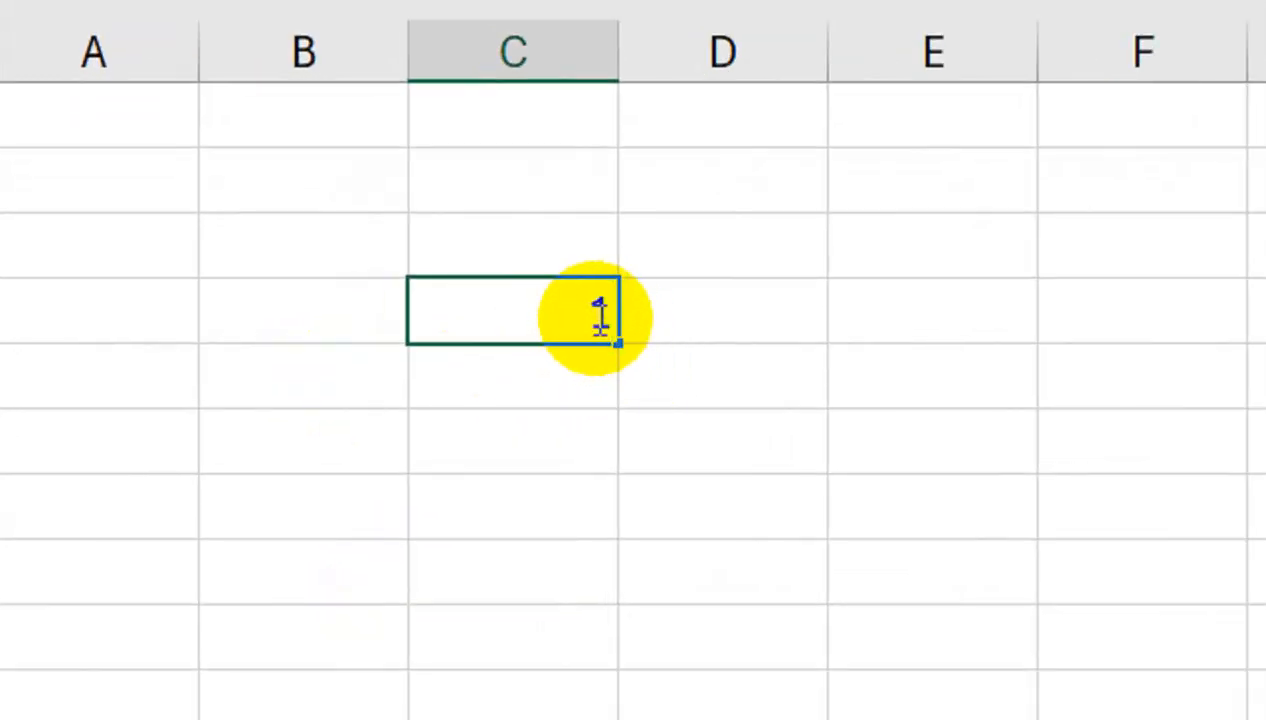
pyautogui.click(670, 315)
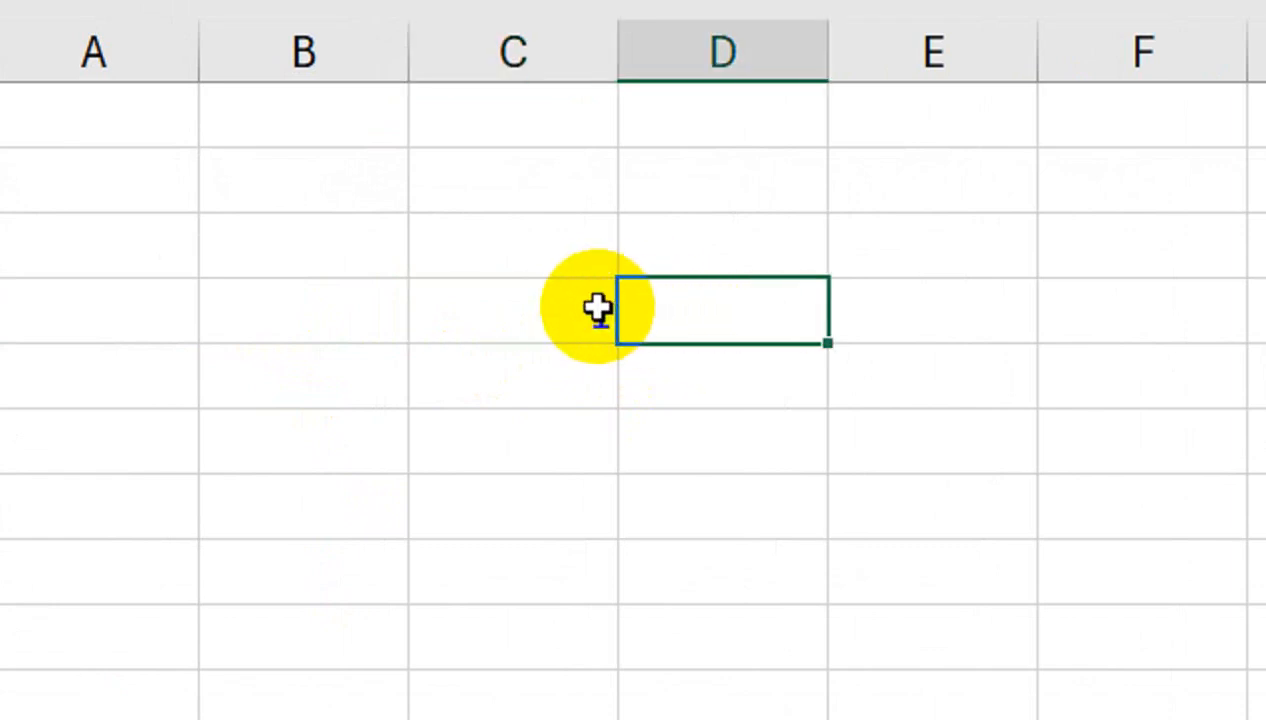
pyautogui.click(598, 310)
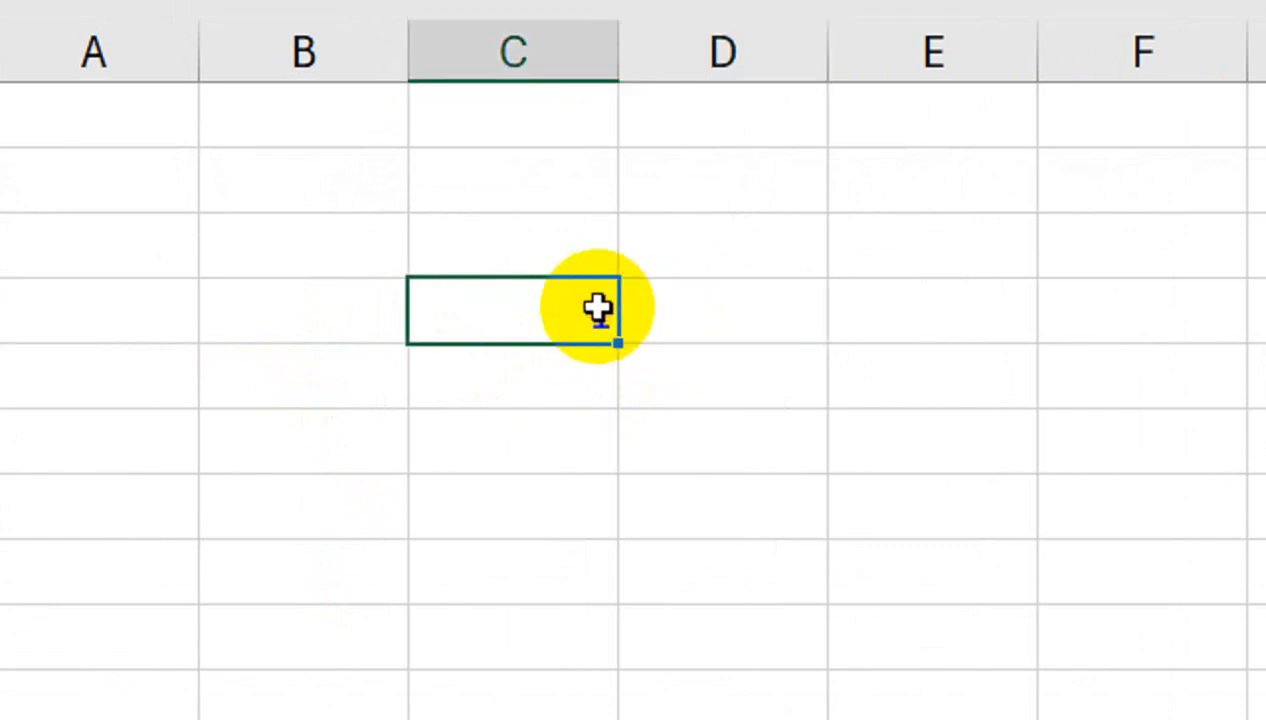
pyautogui.doubleClick(599, 313)
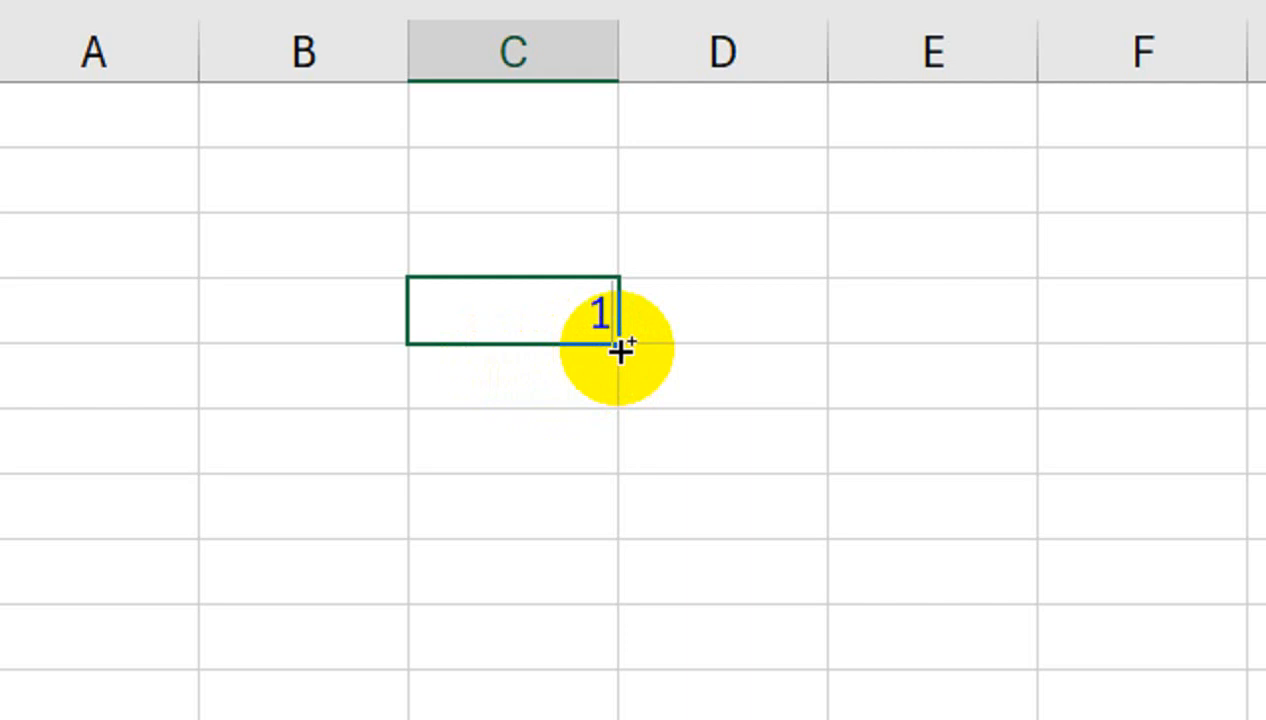
# - Drag C5's fill handle down to row 504 so column C counts 1 to 500
pyautogui.click(620, 349)
pyautogui.moveTo(620, 349); pyautogui.dragTo(617, 541)
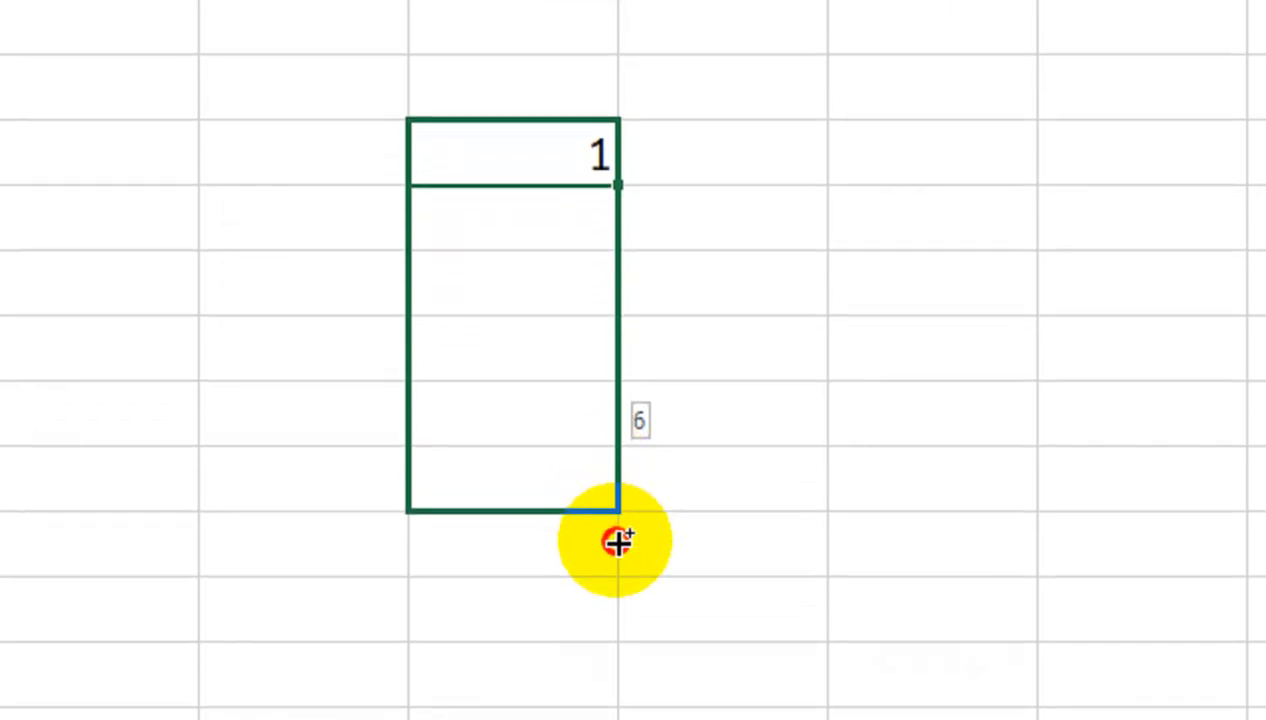
pyautogui.moveTo(617, 541); pyautogui.dragTo(658, 258)
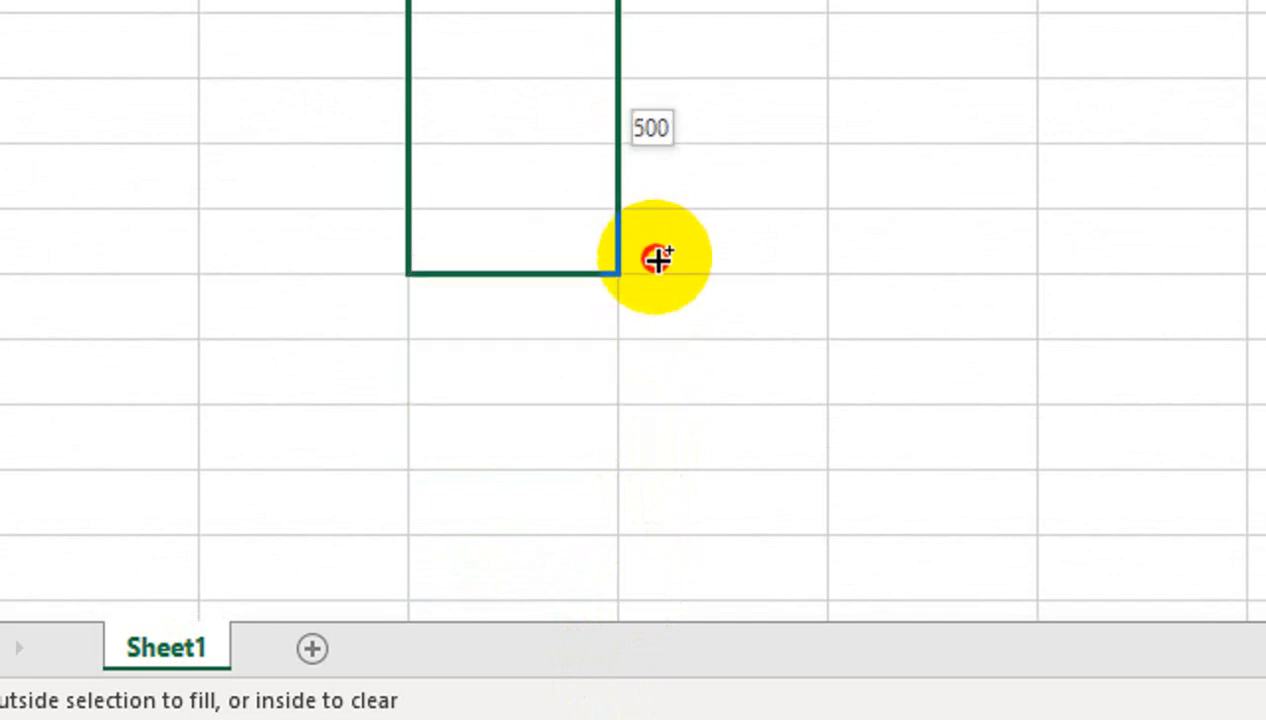
pyautogui.moveTo(658, 258); pyautogui.dragTo(653, 263)
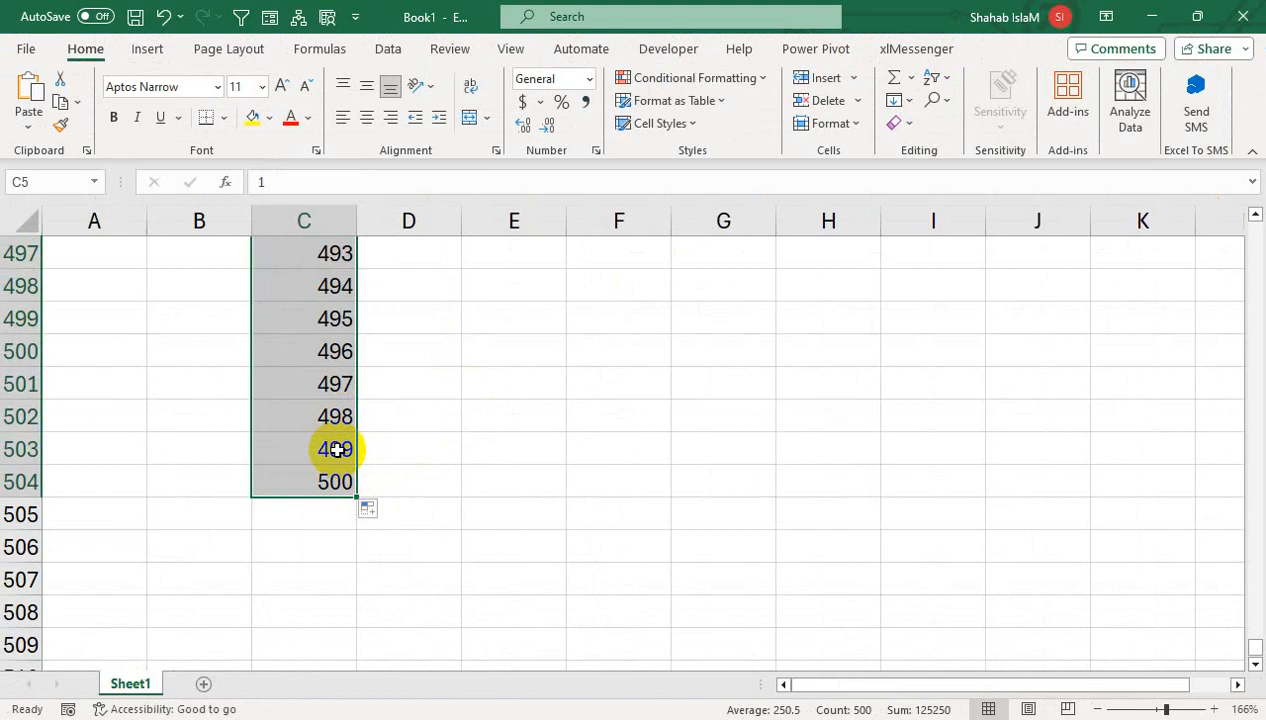
# - Undo the 500-row fill, make C5:C12 a centred 1–8 Fill Series, then clear it
pyautogui.hotkey('ctrl', 'z')
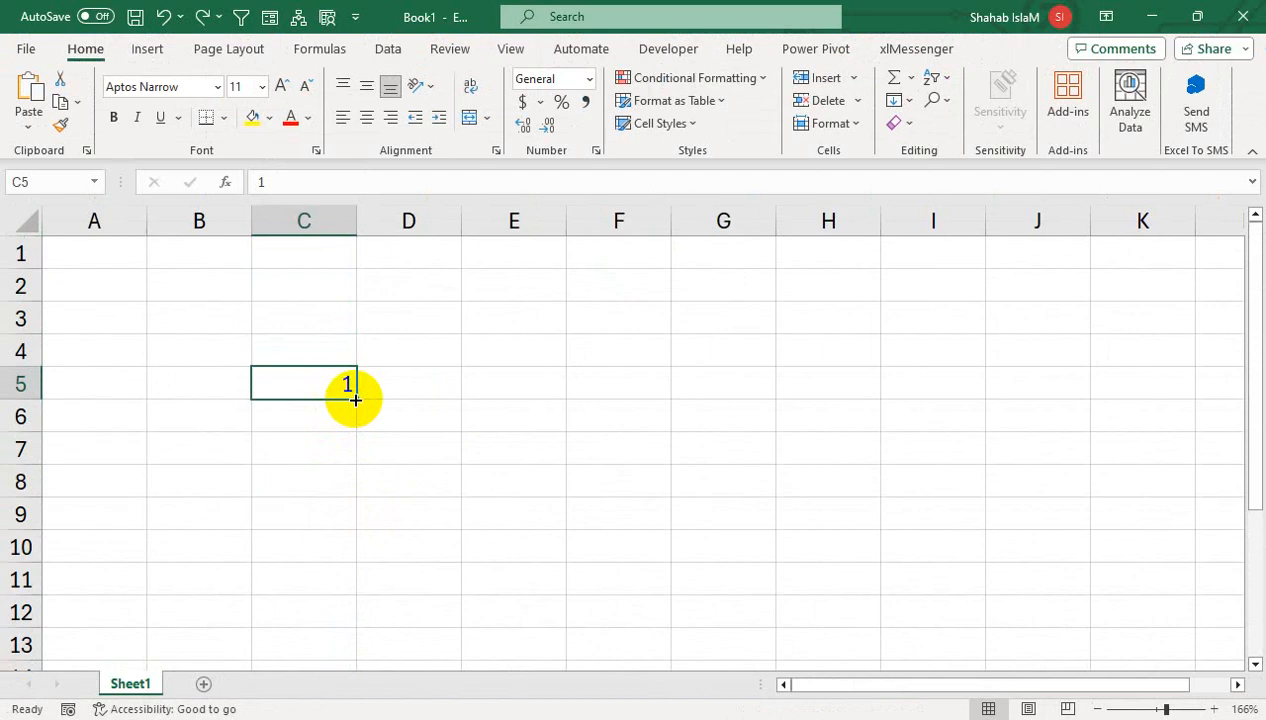
pyautogui.moveTo(355, 400); pyautogui.dragTo(368, 626)
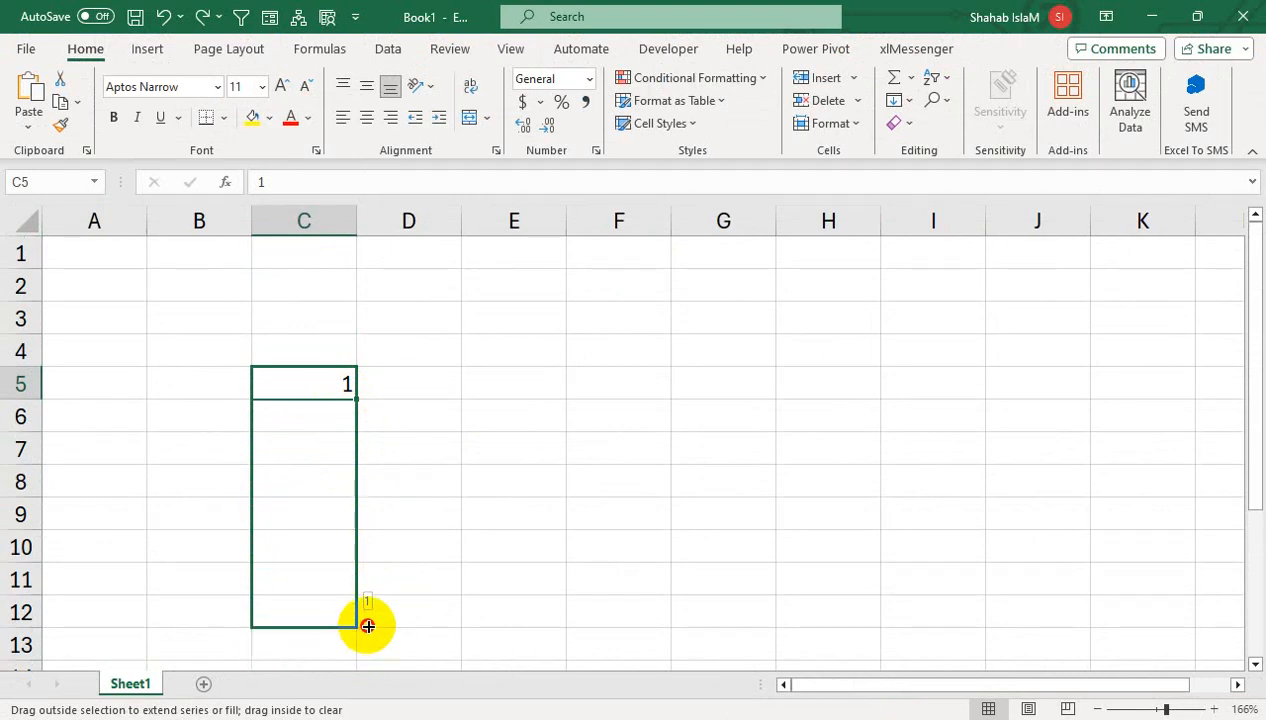
pyautogui.moveTo(368, 626); pyautogui.dragTo(363, 625)
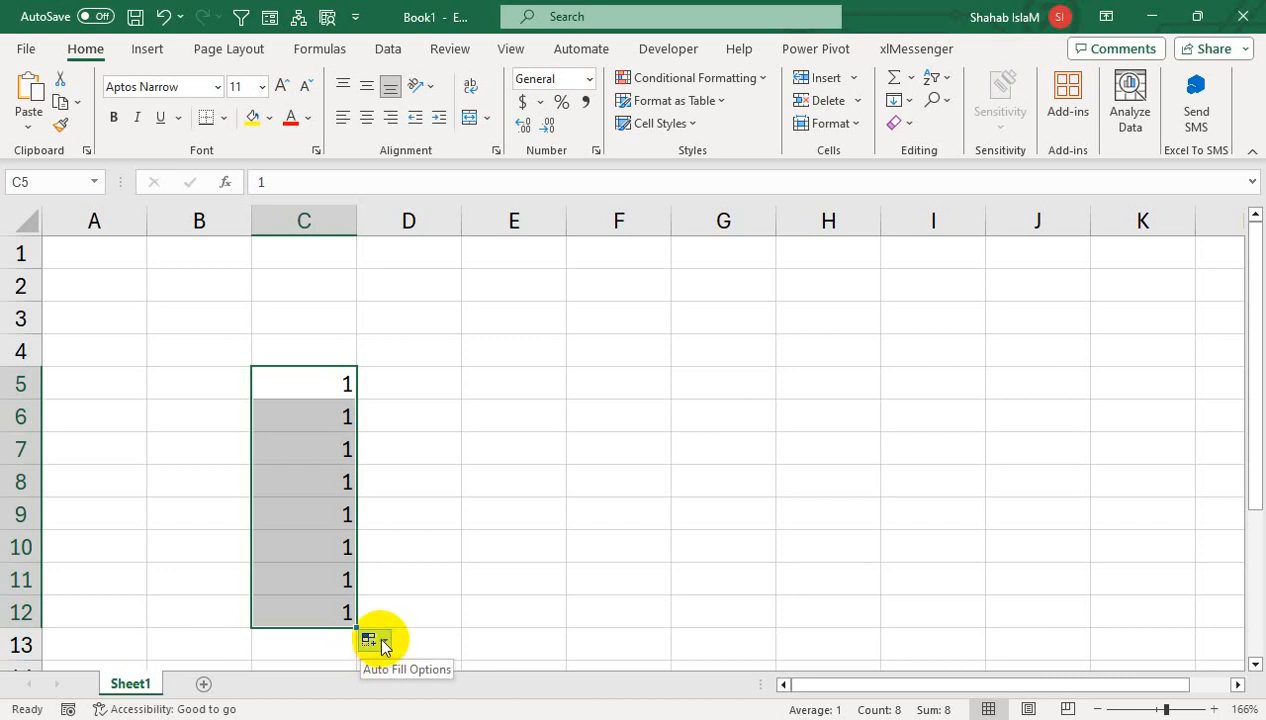
pyautogui.click(379, 645)
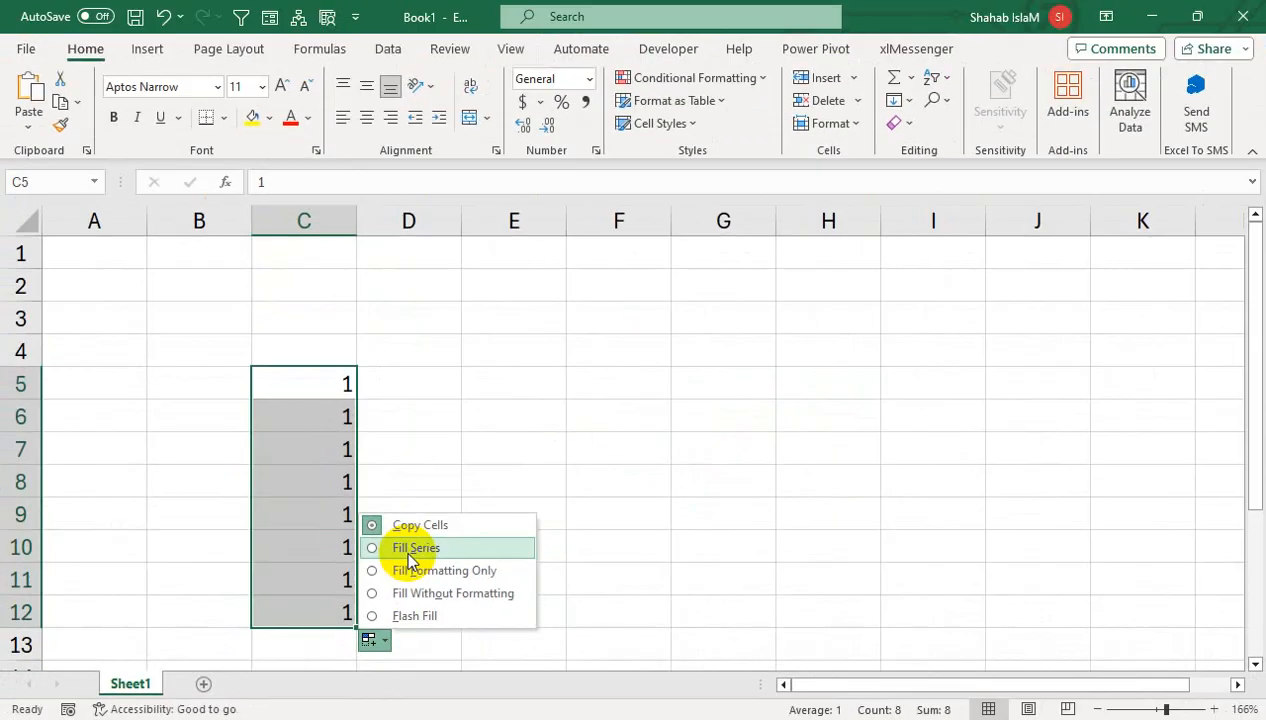
pyautogui.click(409, 553)
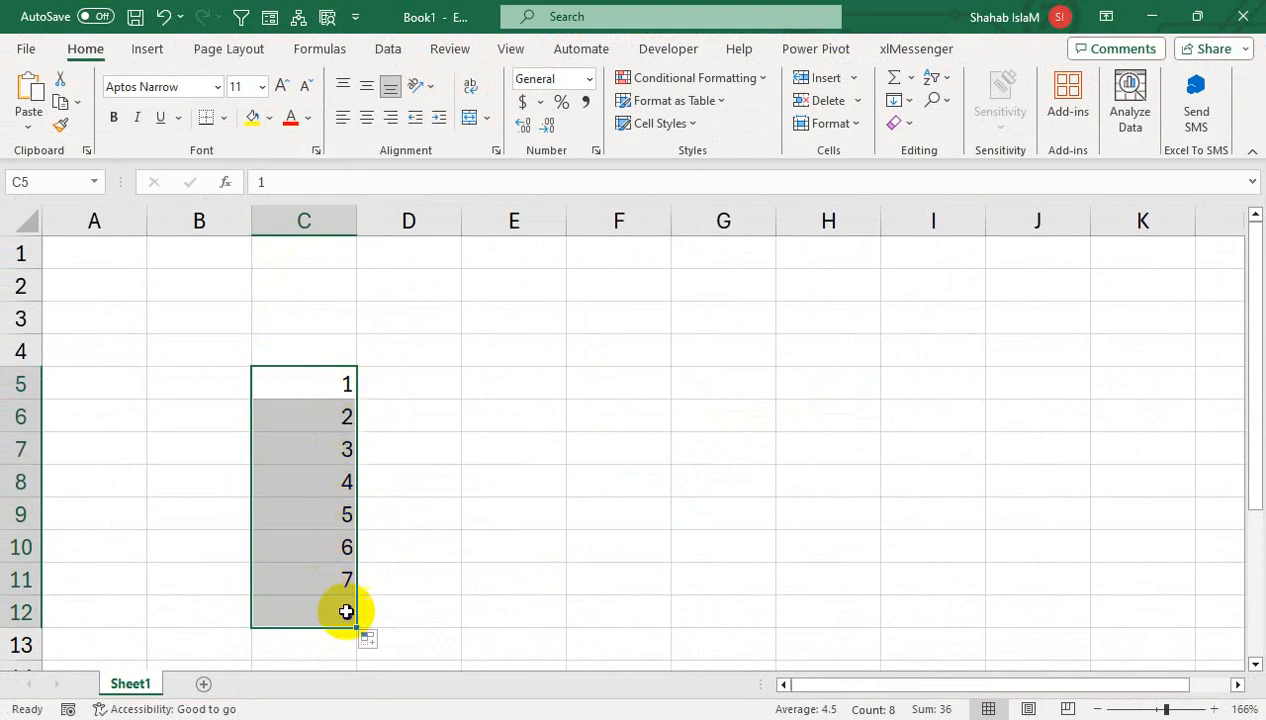
pyautogui.click(372, 119)
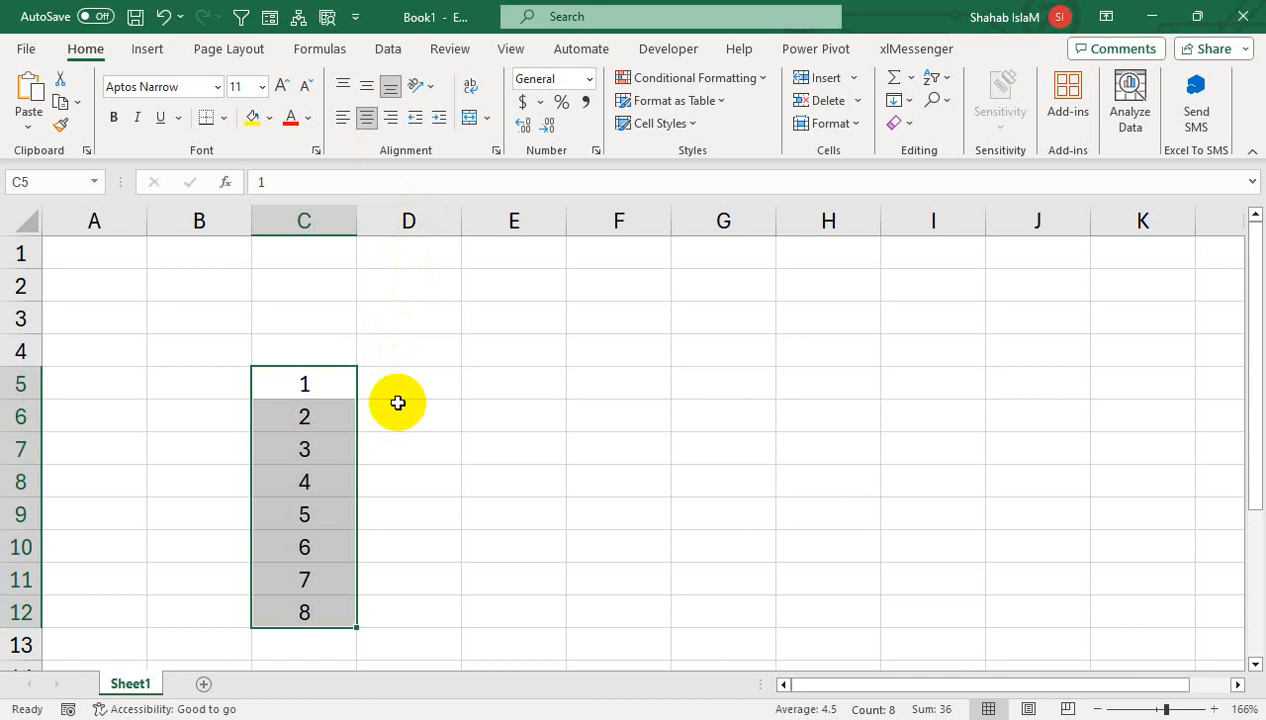
pyautogui.press('Delete')
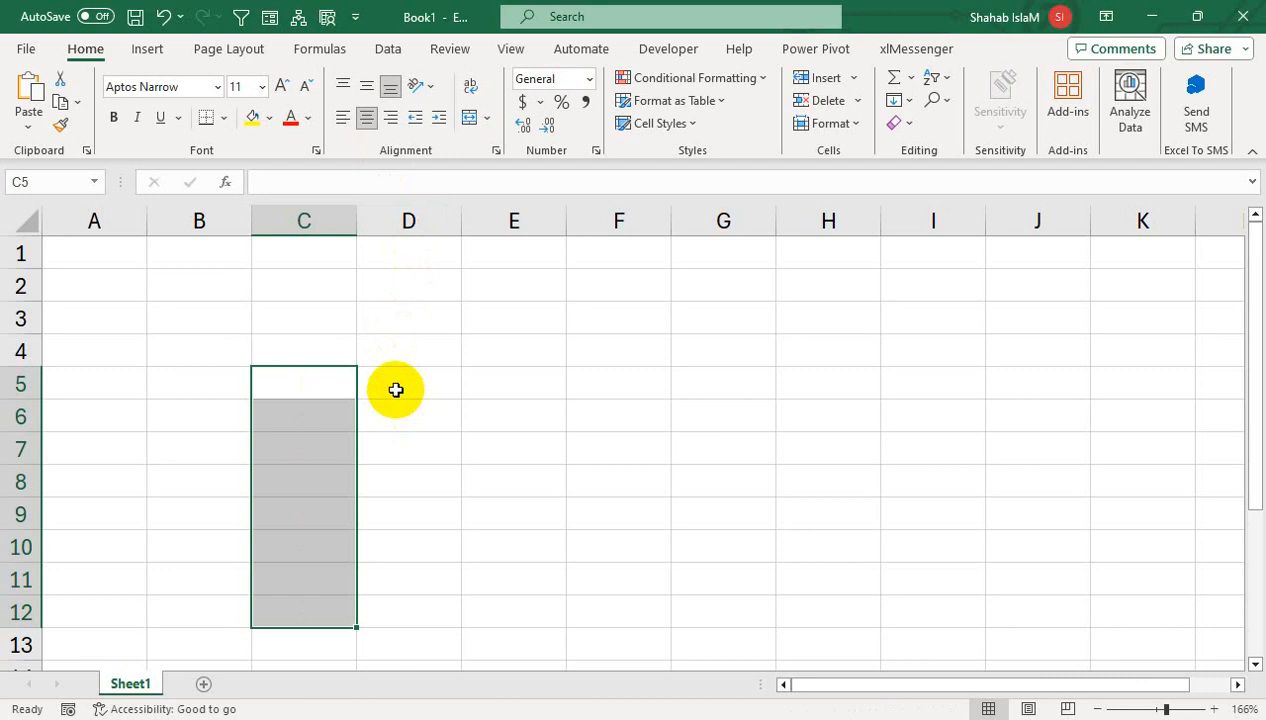
# - Enter 1 and 2 in C4:C5, centre them, then delete them
pyautogui.click(318, 353)
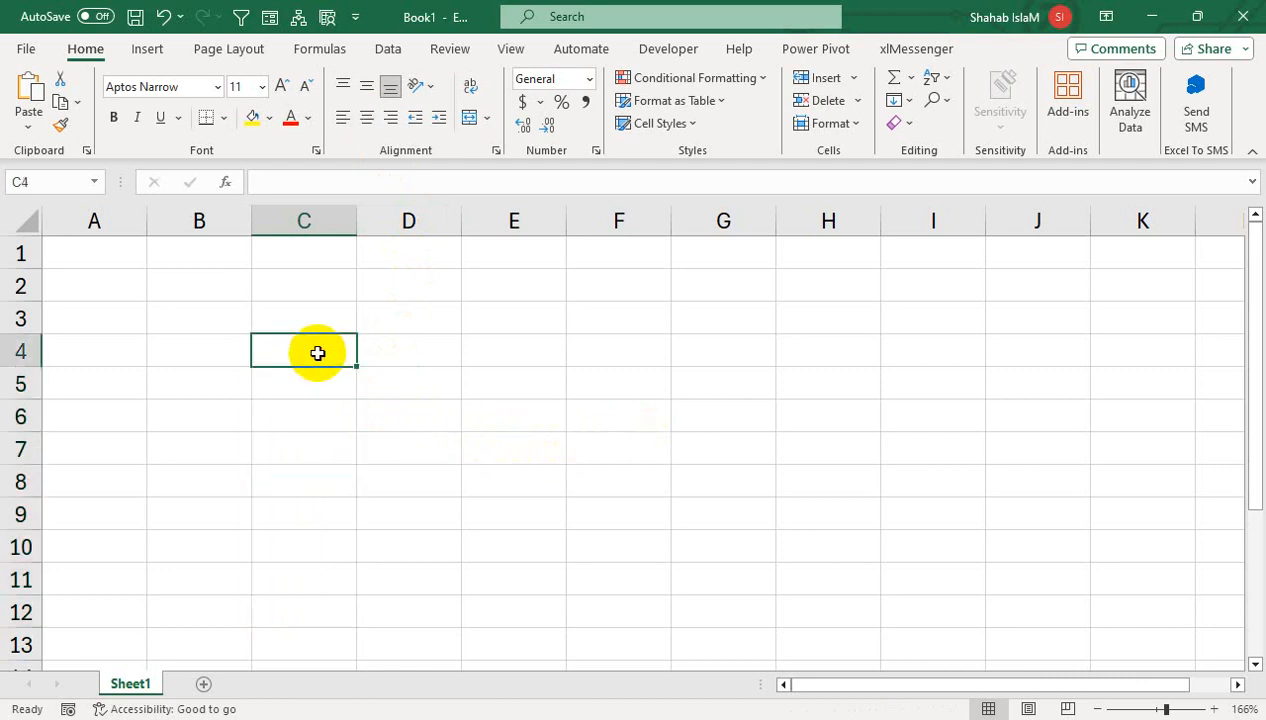
pyautogui.write('1')
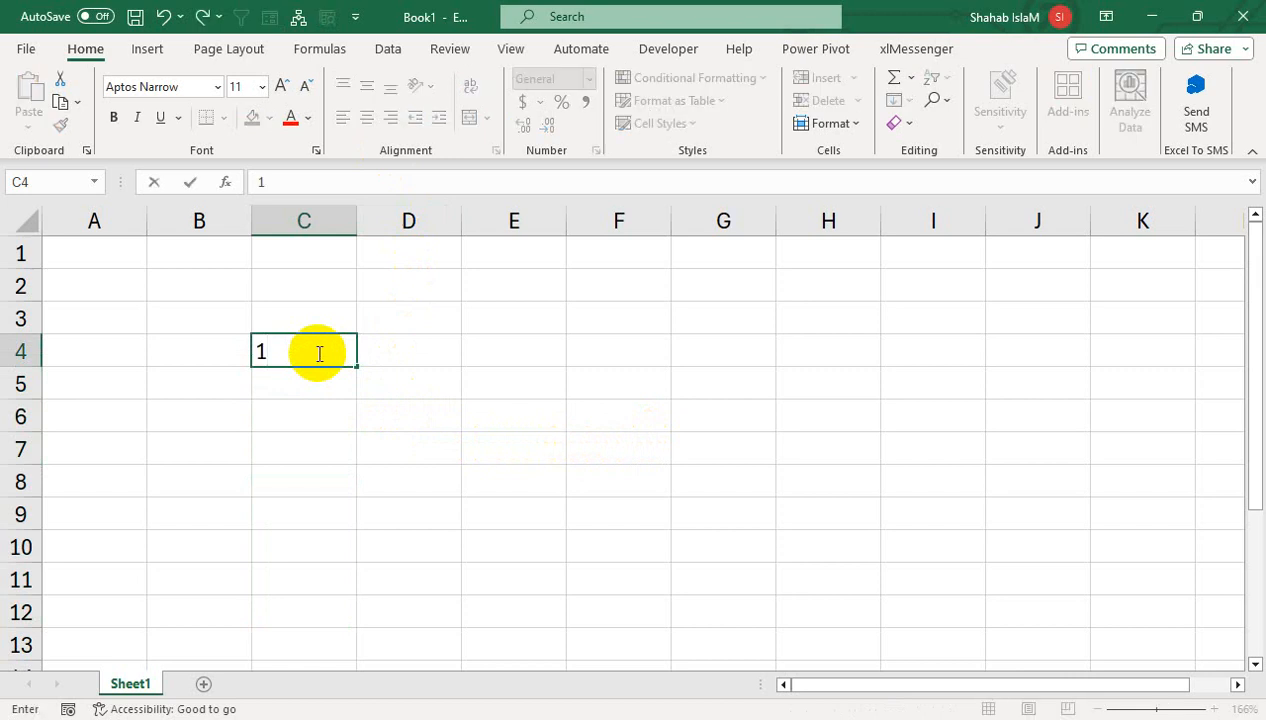
pyautogui.press('Return')
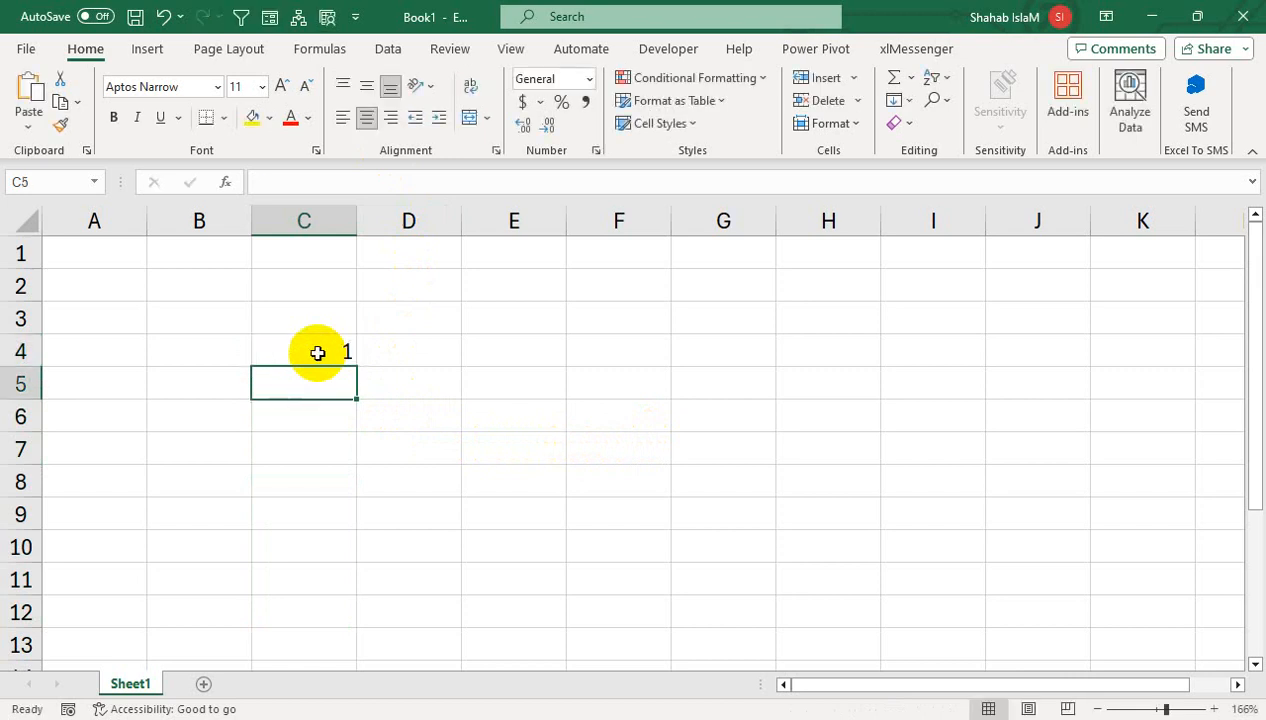
pyautogui.write('2')
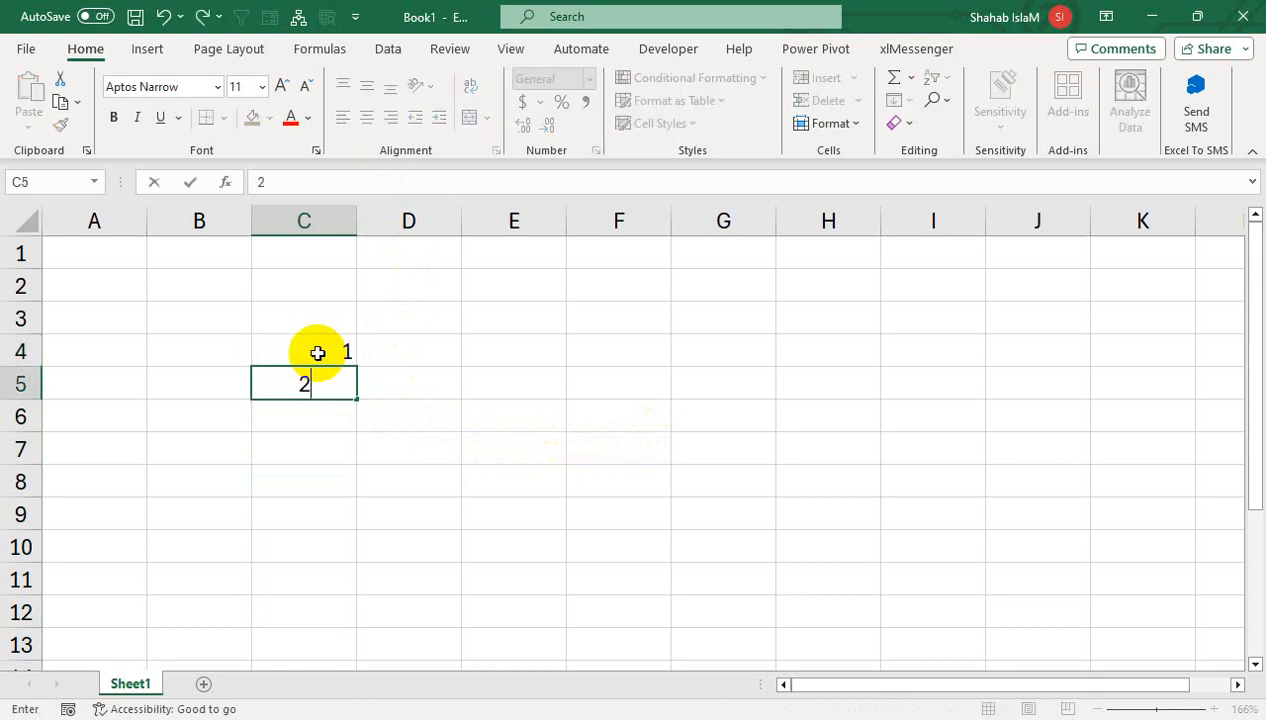
pyautogui.press('Return')
pyautogui.moveTo(317, 353); pyautogui.dragTo(311, 381)
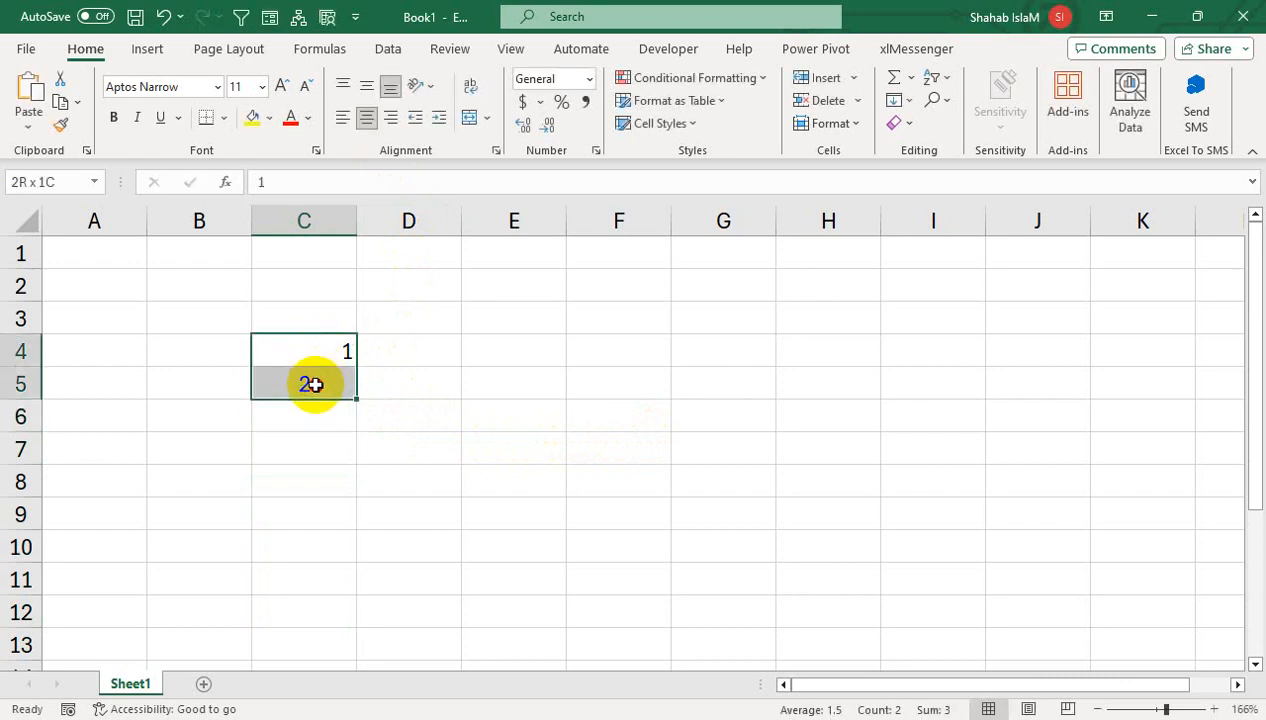
pyautogui.click(368, 124)
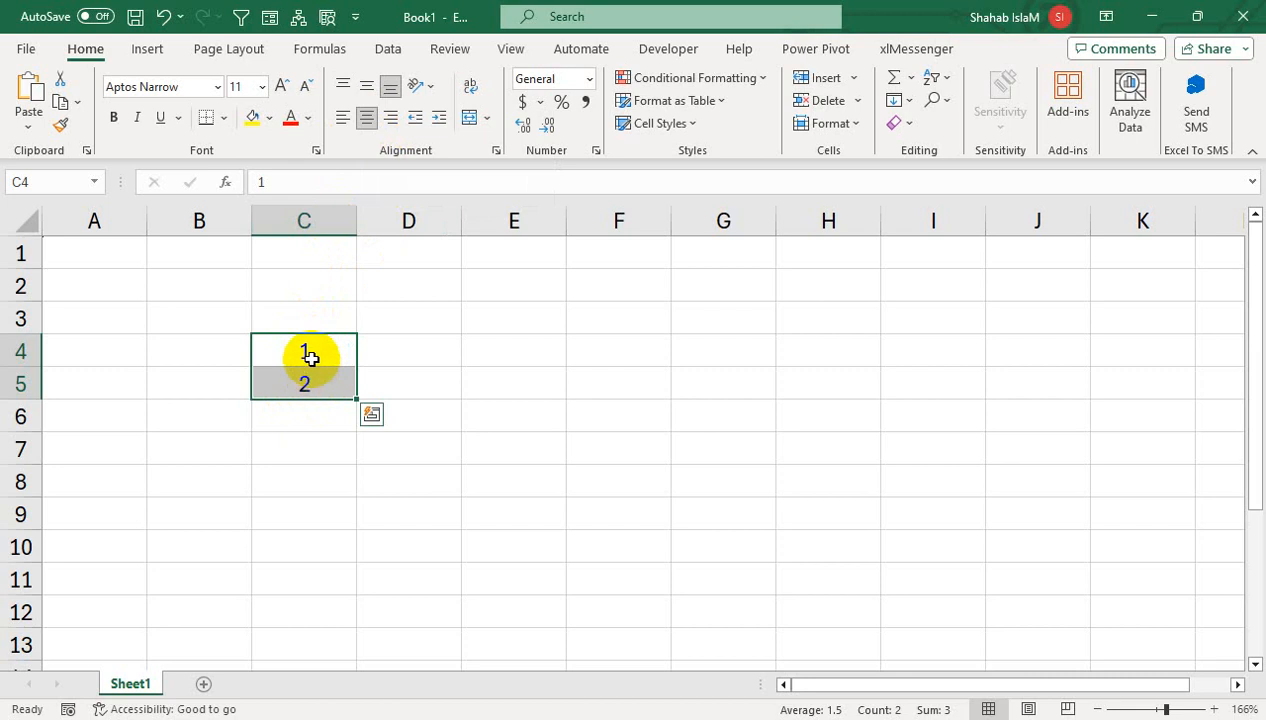
pyautogui.press('Delete')
# - Enter 1 in E4 and 2 in E5 and centre both cells
pyautogui.click(472, 349)
pyautogui.write('1')
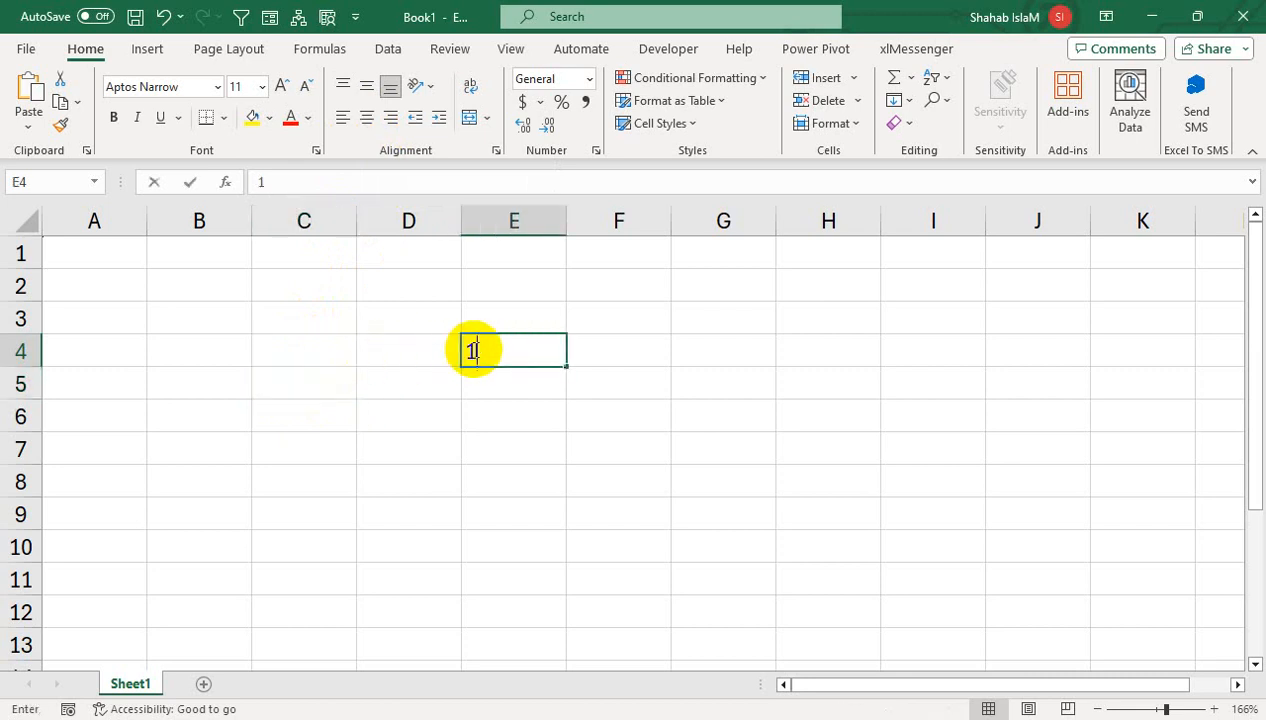
pyautogui.press('Return')
pyautogui.write('2')
pyautogui.press('Return')
pyautogui.moveTo(474, 349); pyautogui.dragTo(502, 373)
pyautogui.click(376, 130)
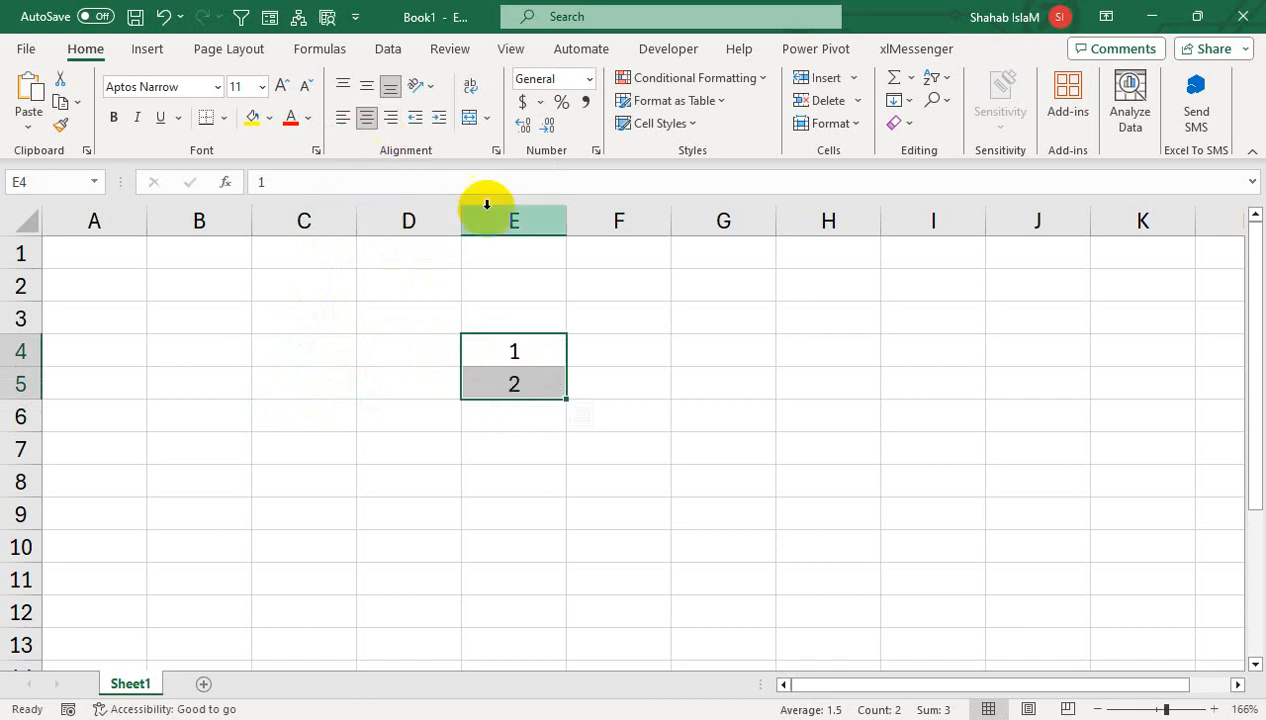
# - Extend the 1, 2 pattern far down column E, then undo that fill
pyautogui.click(510, 353)
pyautogui.moveTo(510, 353); pyautogui.dragTo(509, 382)
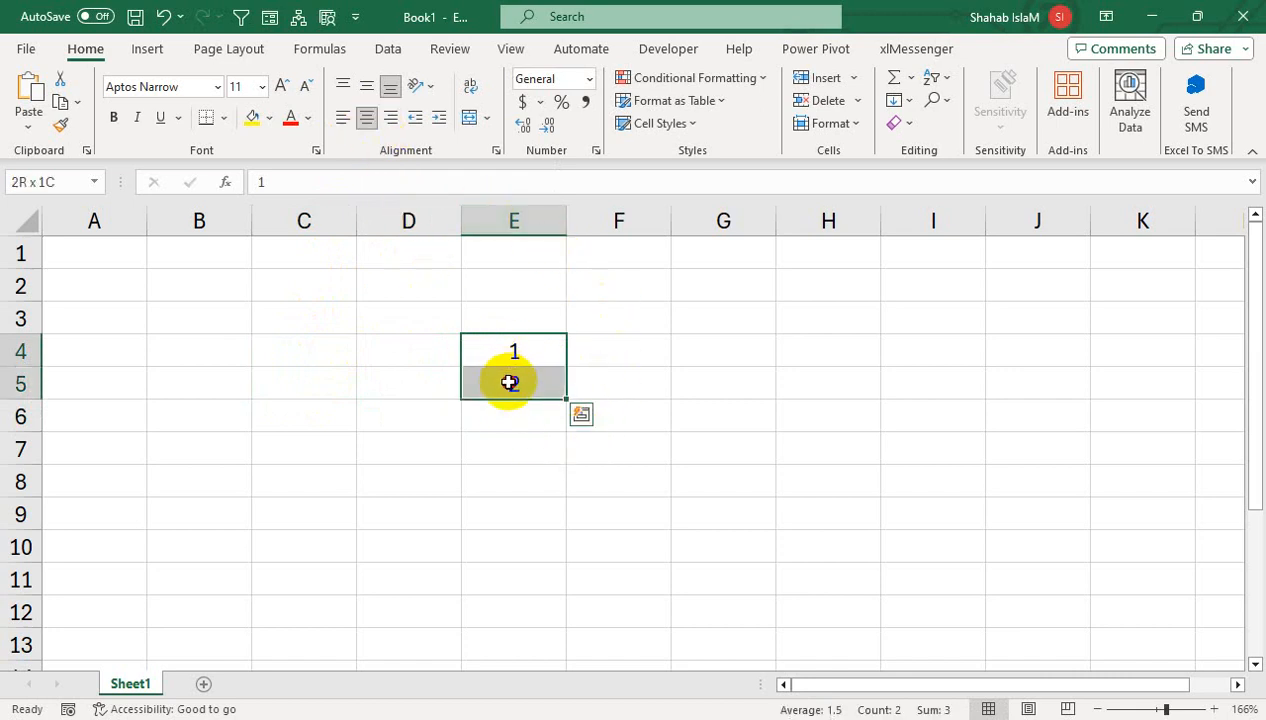
pyautogui.click(410, 350)
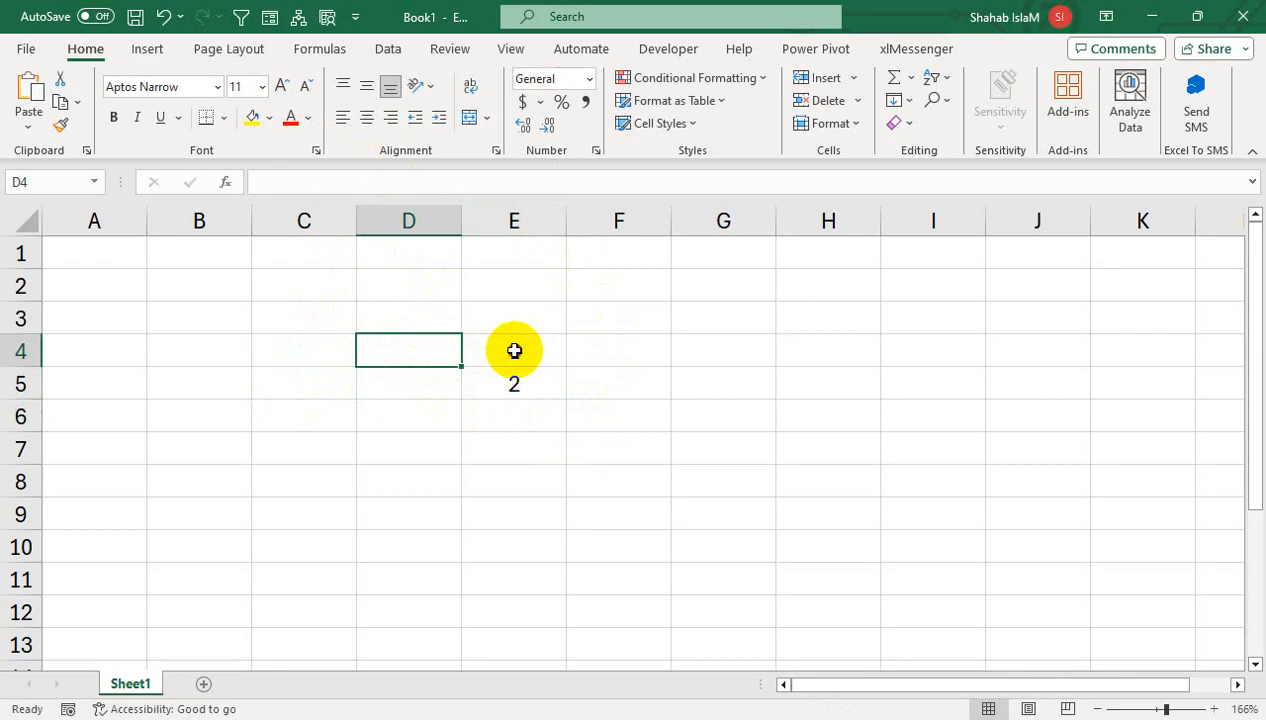
pyautogui.moveTo(514, 350); pyautogui.dragTo(514, 384)
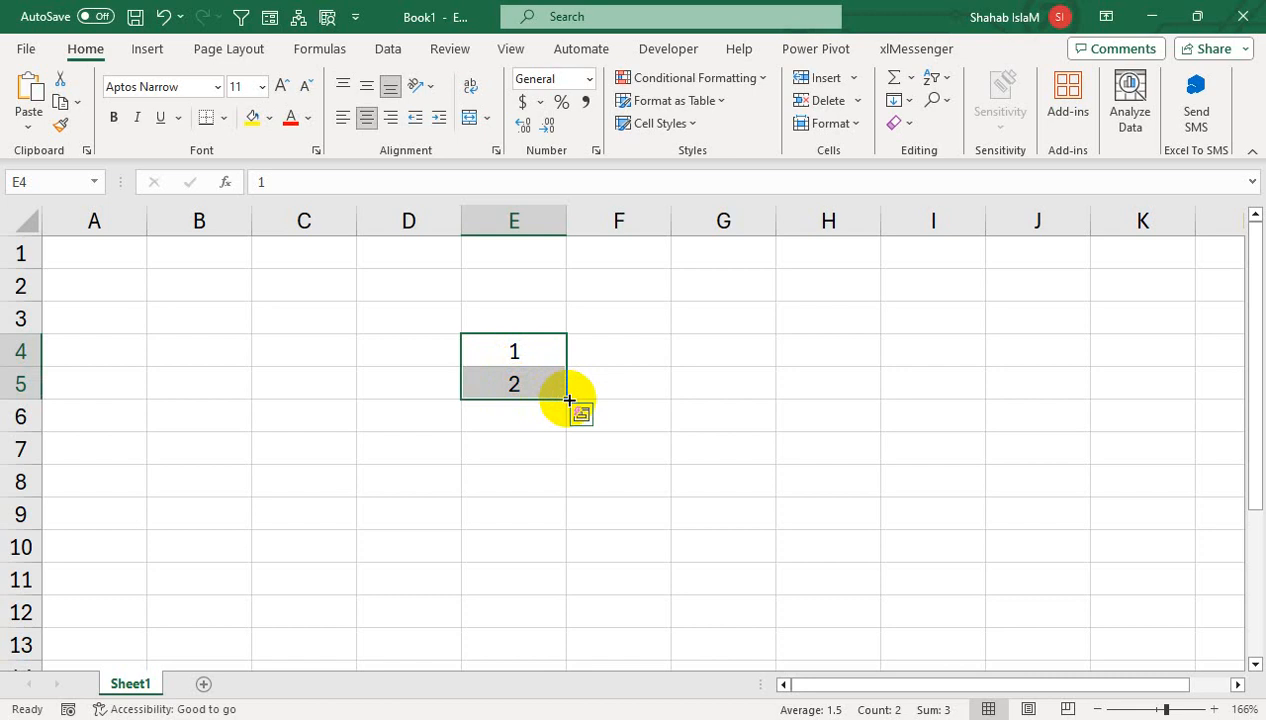
pyautogui.moveTo(568, 400); pyautogui.dragTo(580, 612)
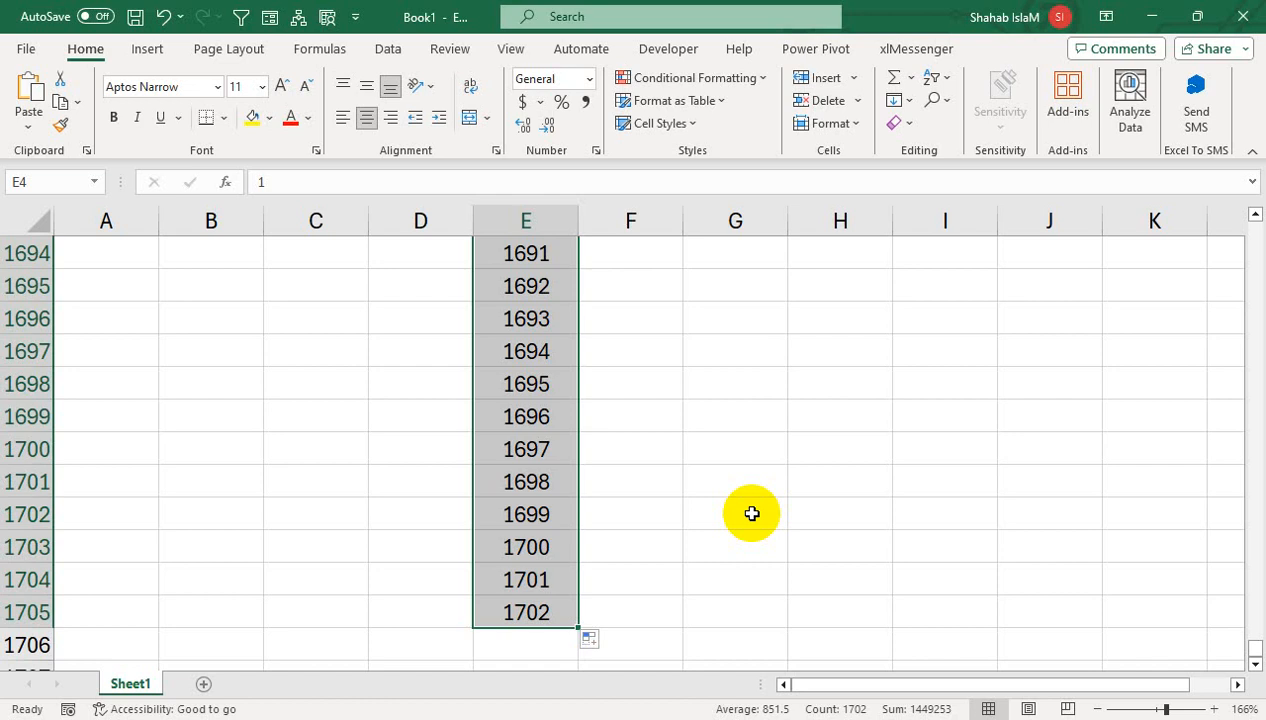
pyautogui.hotkey('ctrl', 'z')
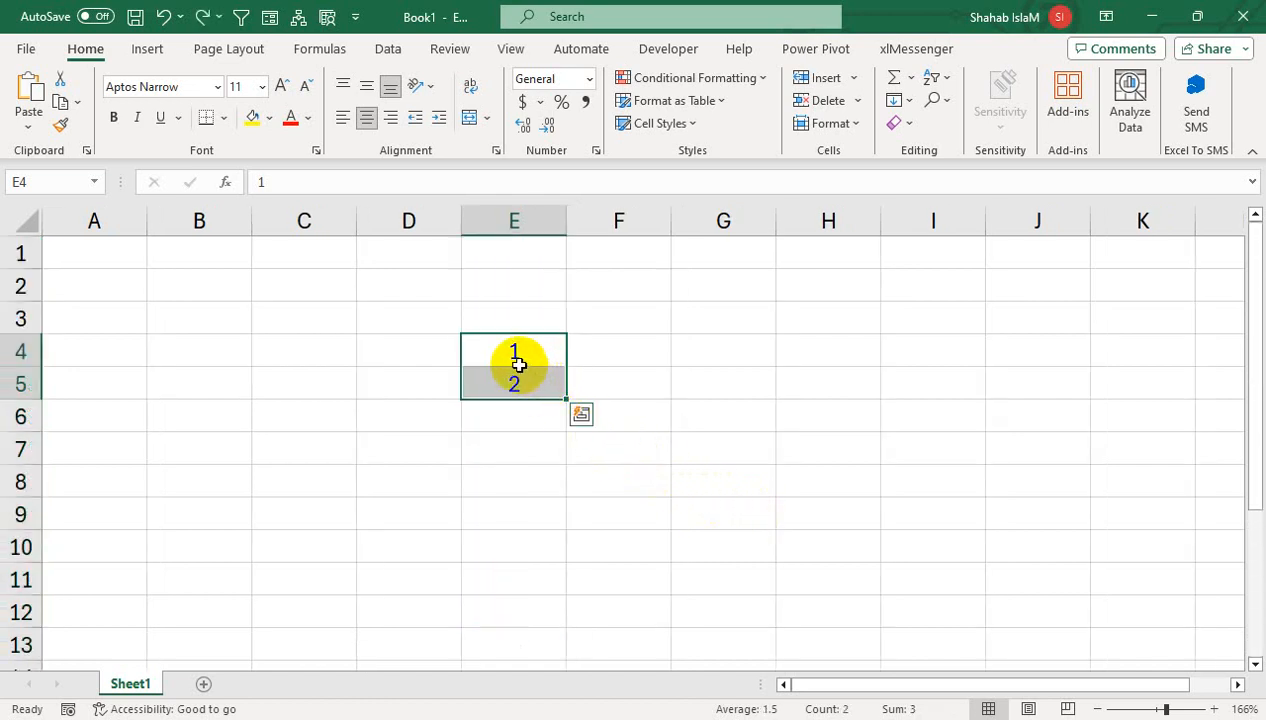
# - Clear the E4:E5 values and enter 1 in cell C4
pyautogui.press('Delete')
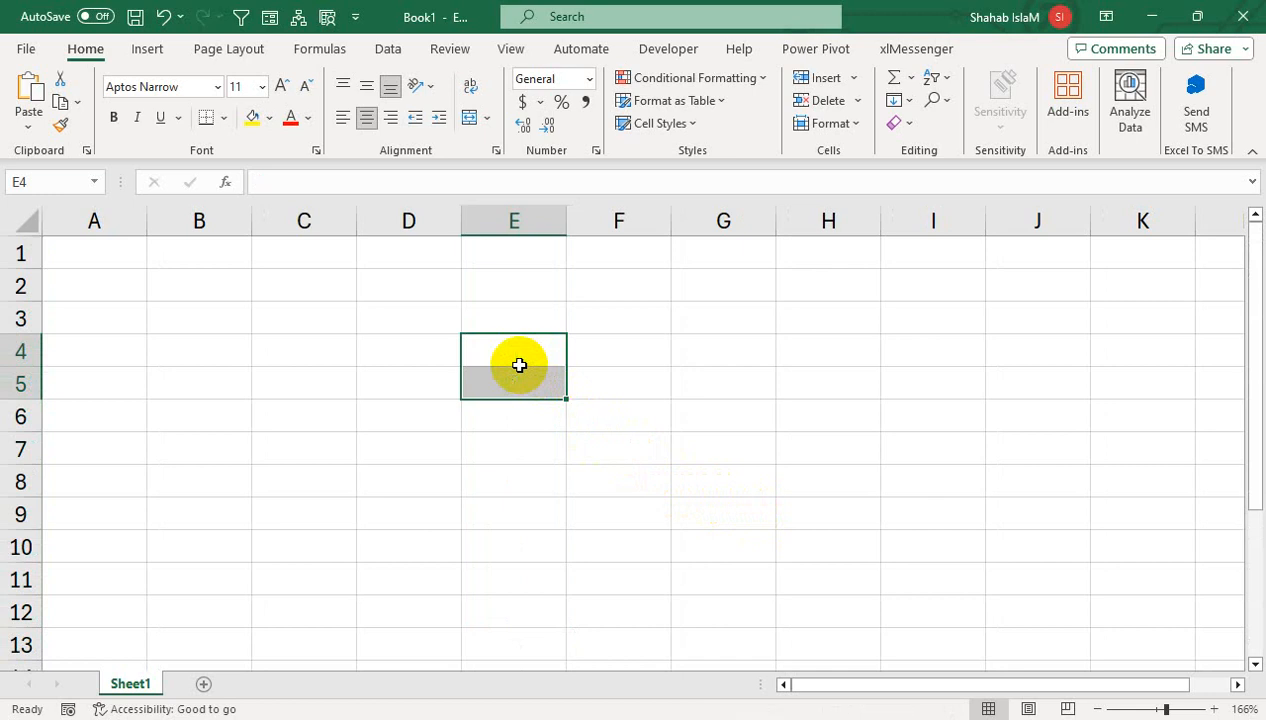
pyautogui.click(310, 358)
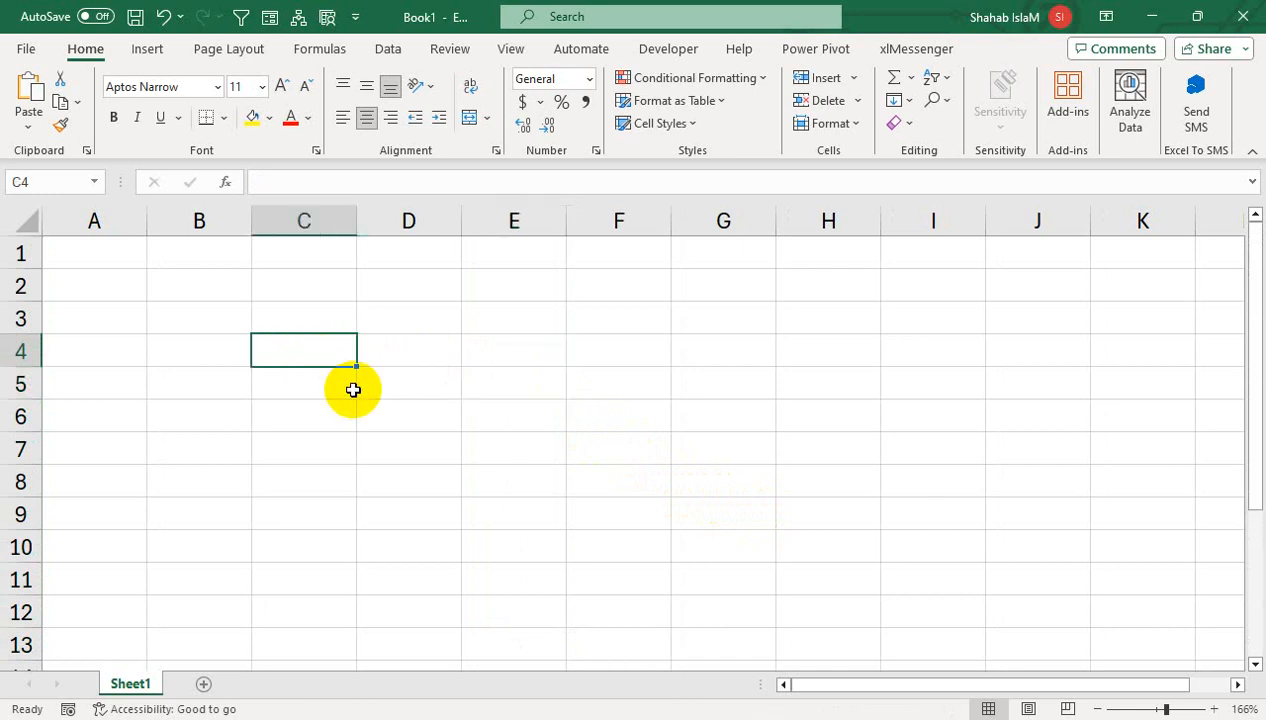
pyautogui.moveTo(353, 389); pyautogui.dragTo(345, 420)
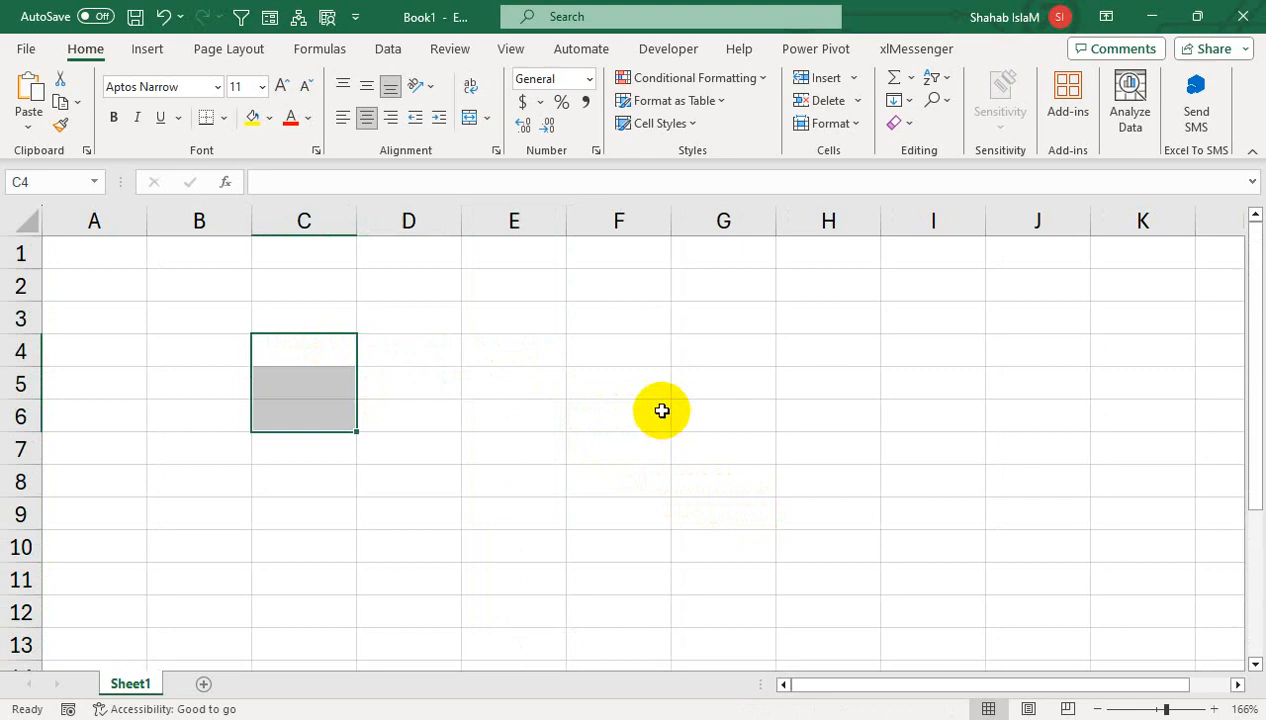
pyautogui.click(313, 353)
pyautogui.write('1')
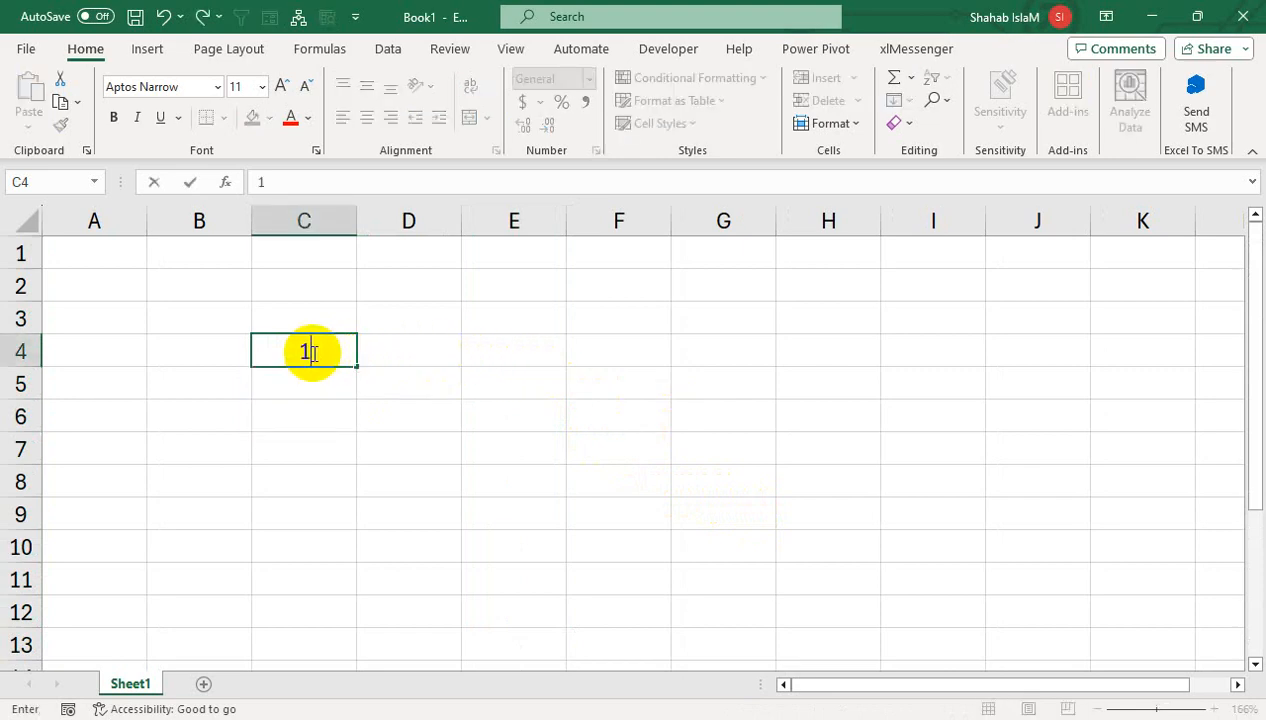
pyautogui.press('Return')
# - Enter =C4+1 in C5 and fill it down to C14 to count 1 to 11
pyautogui.write('=')
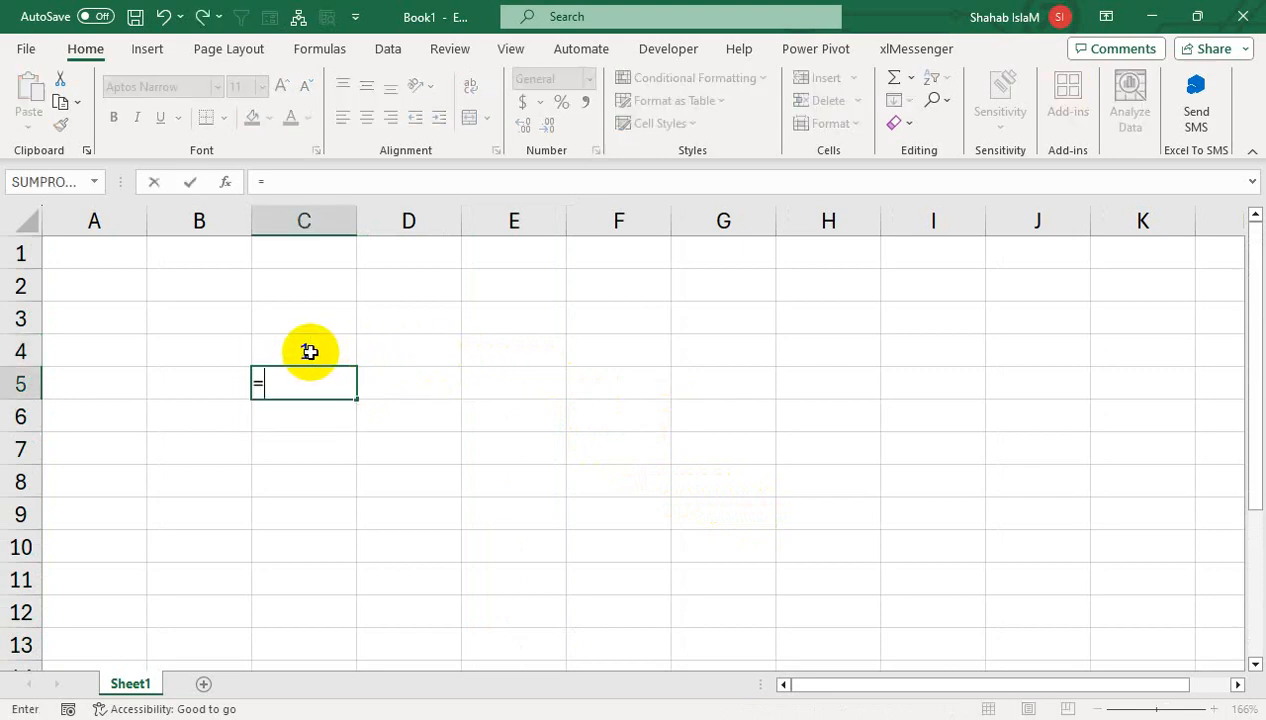
pyautogui.click(310, 352)
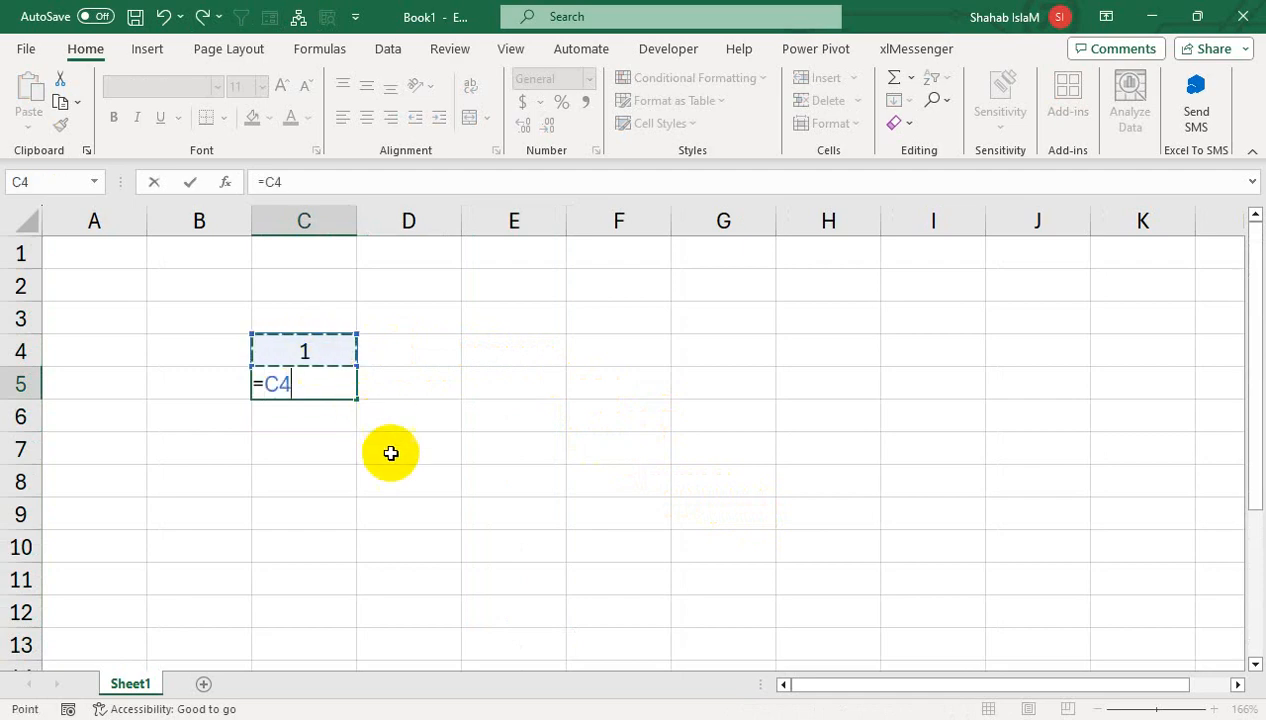
pyautogui.write('+1')
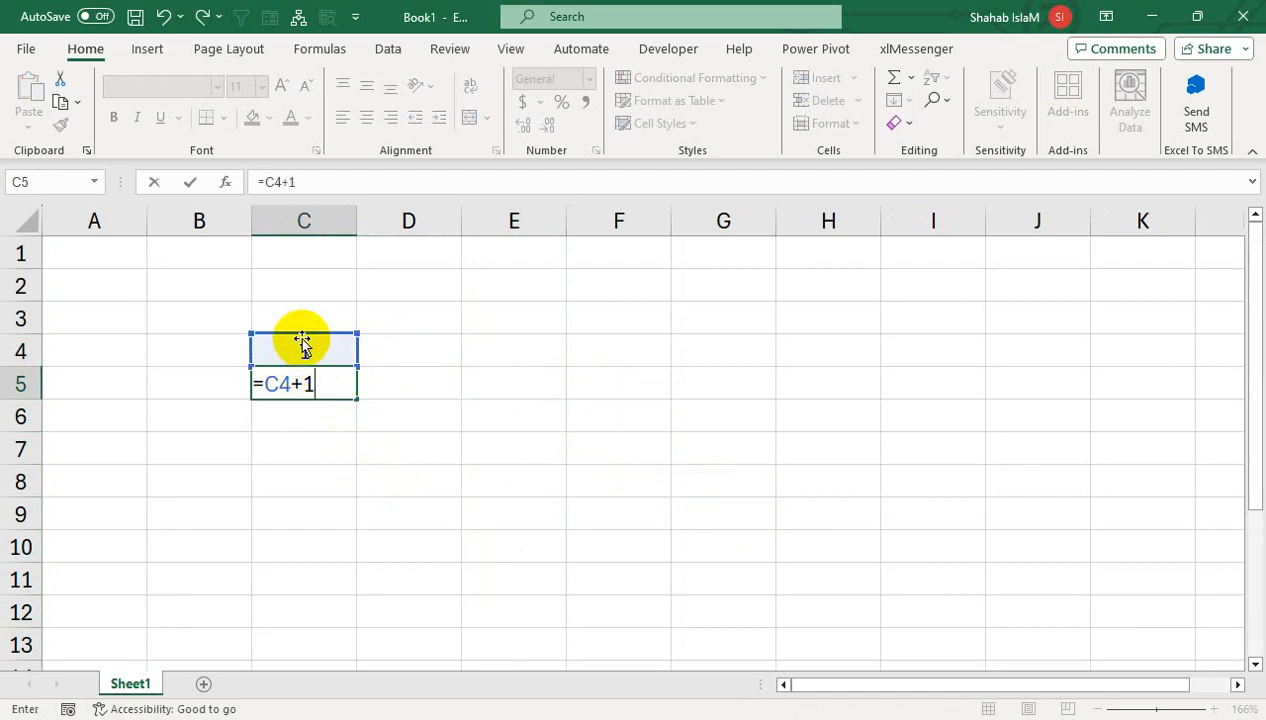
pyautogui.press('Return')
pyautogui.click(306, 390)
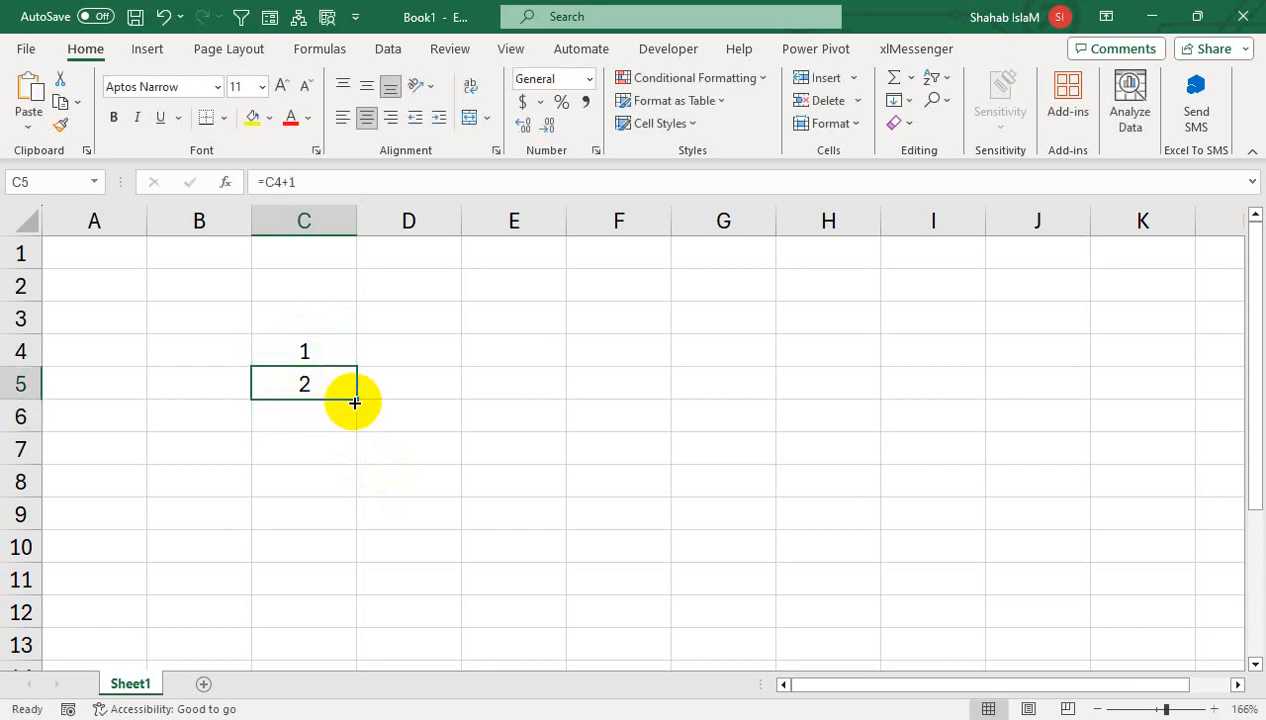
pyautogui.moveTo(355, 401); pyautogui.dragTo(356, 676)
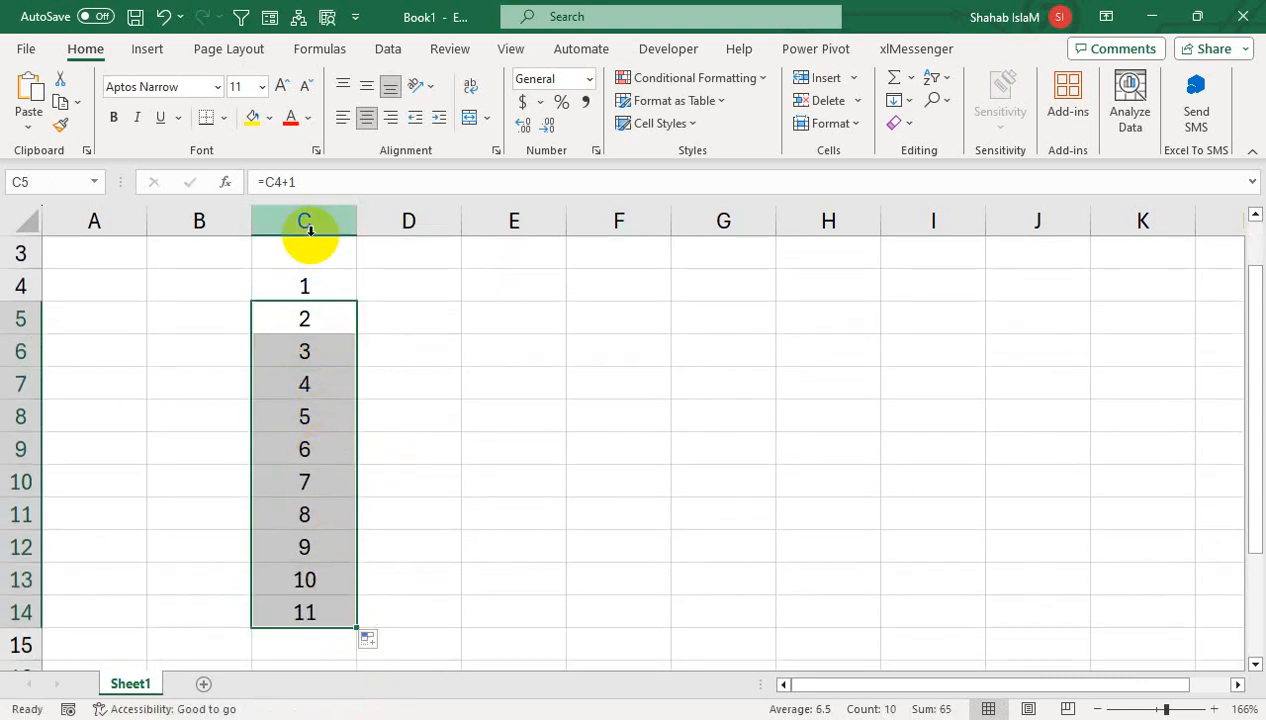
pyautogui.rightClick(311, 230)
# - Delete column C with its numbering and enter 1 in C5
pyautogui.click(345, 458)
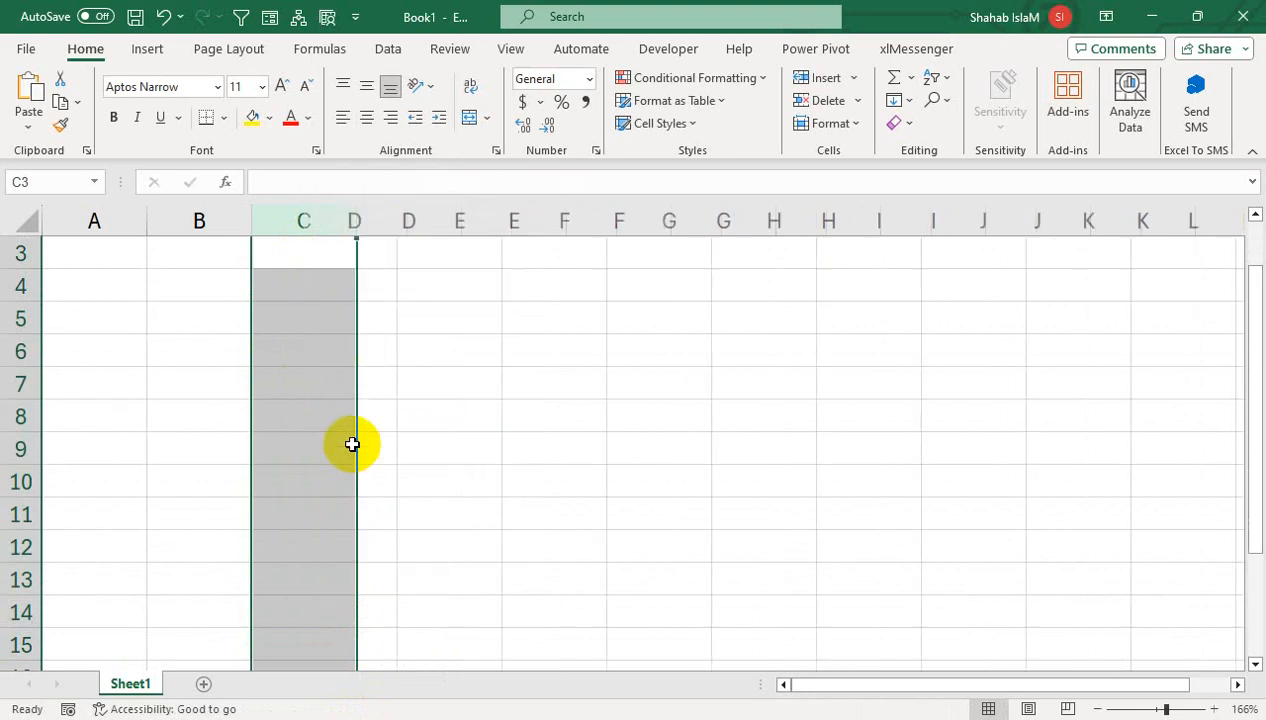
pyautogui.click(295, 316)
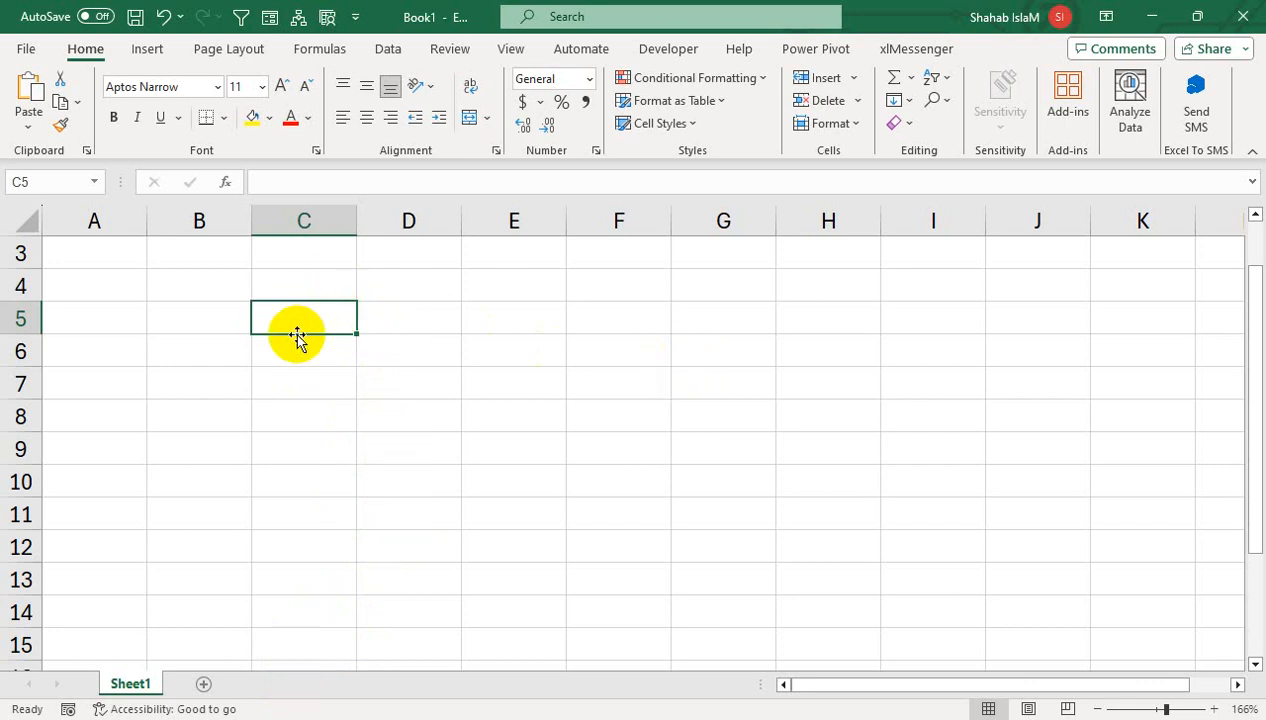
pyautogui.write('1')
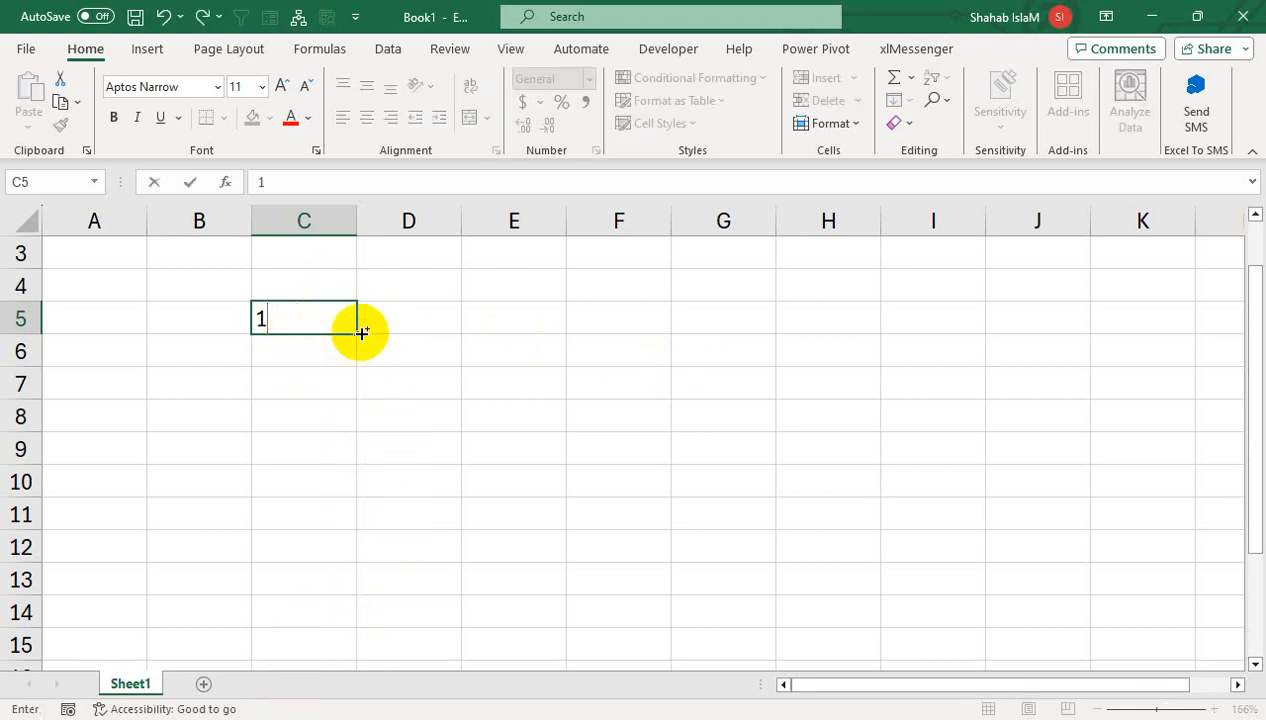
# - Fill a 1–7 series across C5:I5 via Auto Fill Options, then clear it
pyautogui.moveTo(362, 332); pyautogui.dragTo(878, 330)
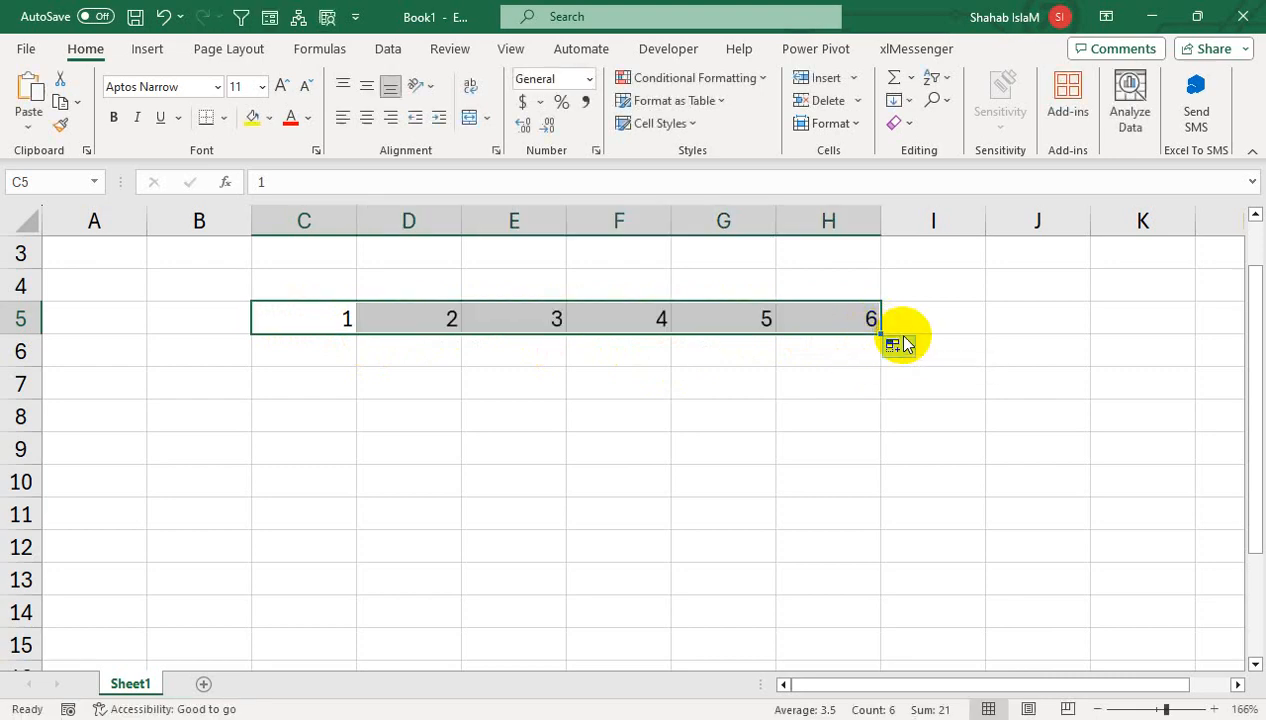
pyautogui.hotkey('ctrl', 'z')
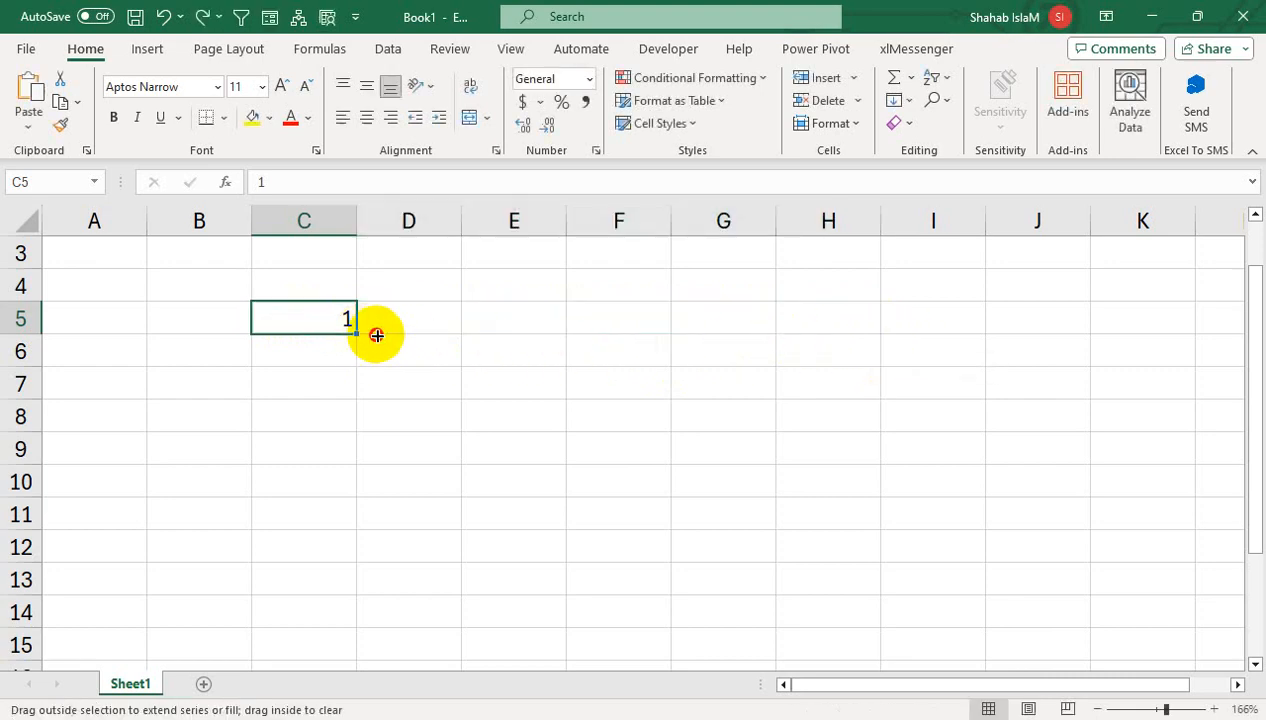
pyautogui.moveTo(376, 335); pyautogui.dragTo(1003, 347)
pyautogui.click(1003, 345)
pyautogui.click(1018, 393)
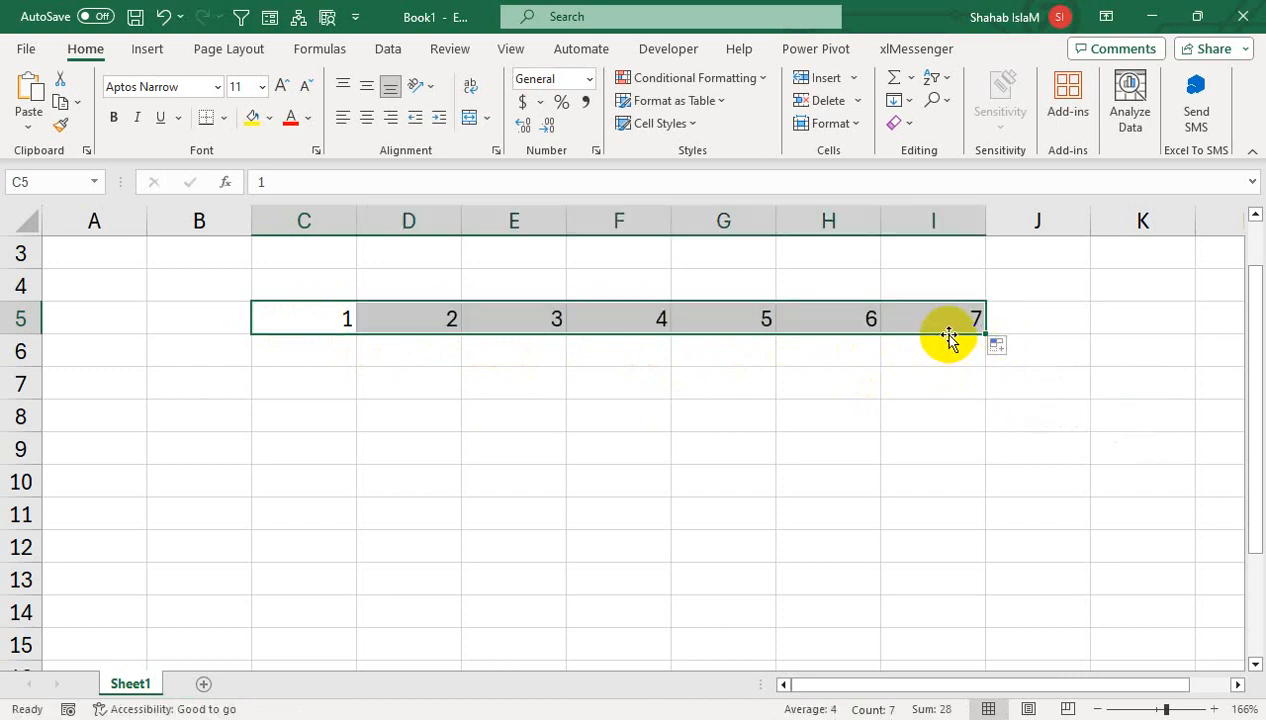
pyautogui.moveTo(949, 340)
pyautogui.mouseDown()
pyautogui.moveTo(427, 297)
pyautogui.moveTo(331, 317)
pyautogui.mouseUp()
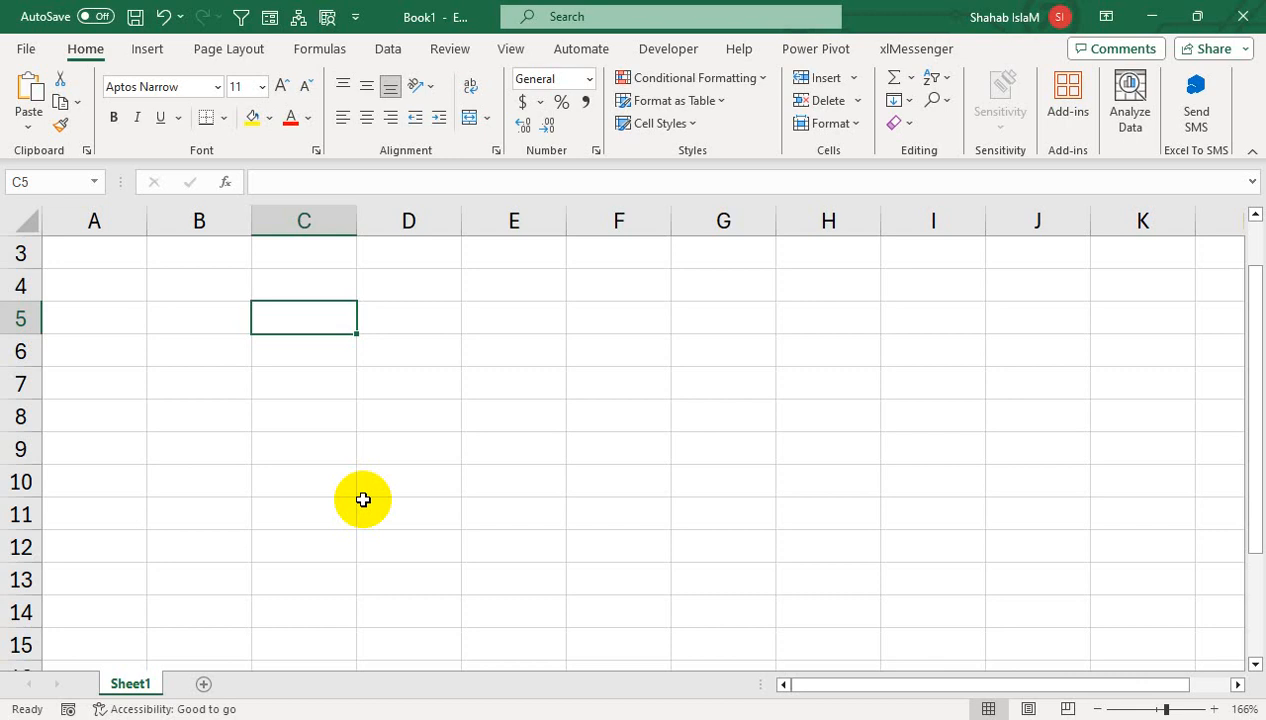
# - Enter 1 in C5 and use Fill > Series: Columns, Linear, step 1, stop value 5000
pyautogui.write('1')
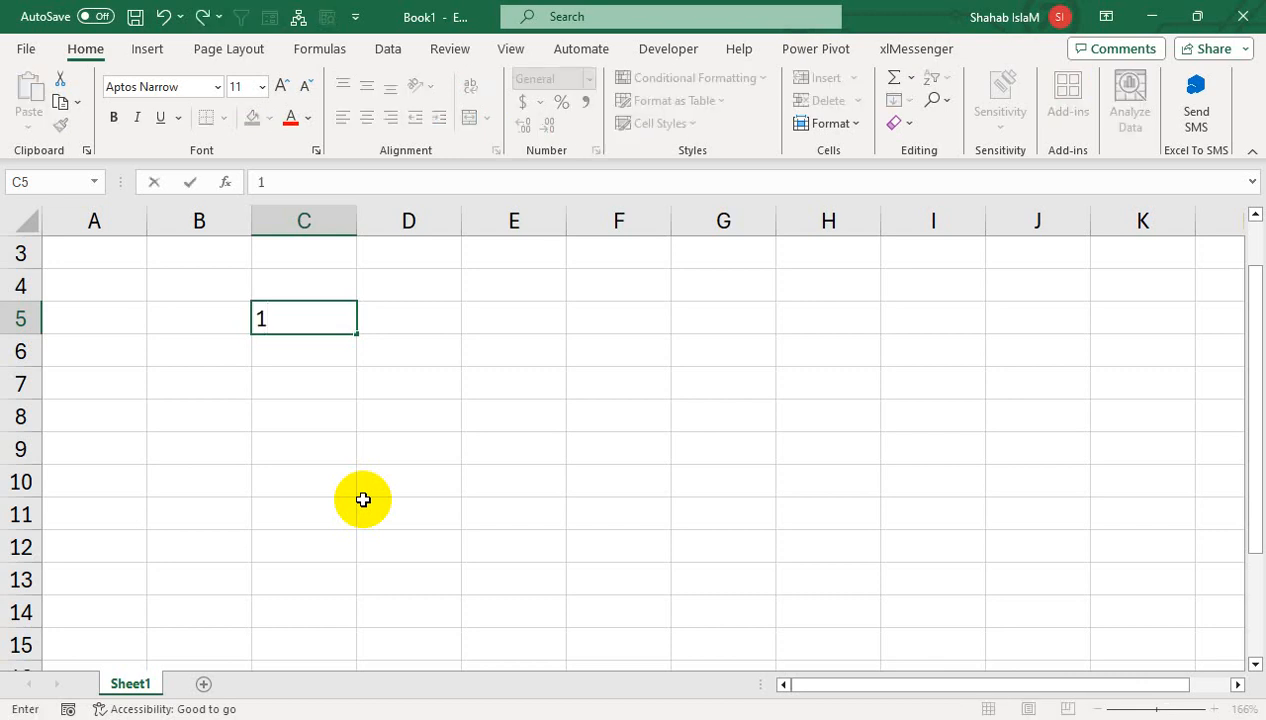
pyautogui.press('Return')
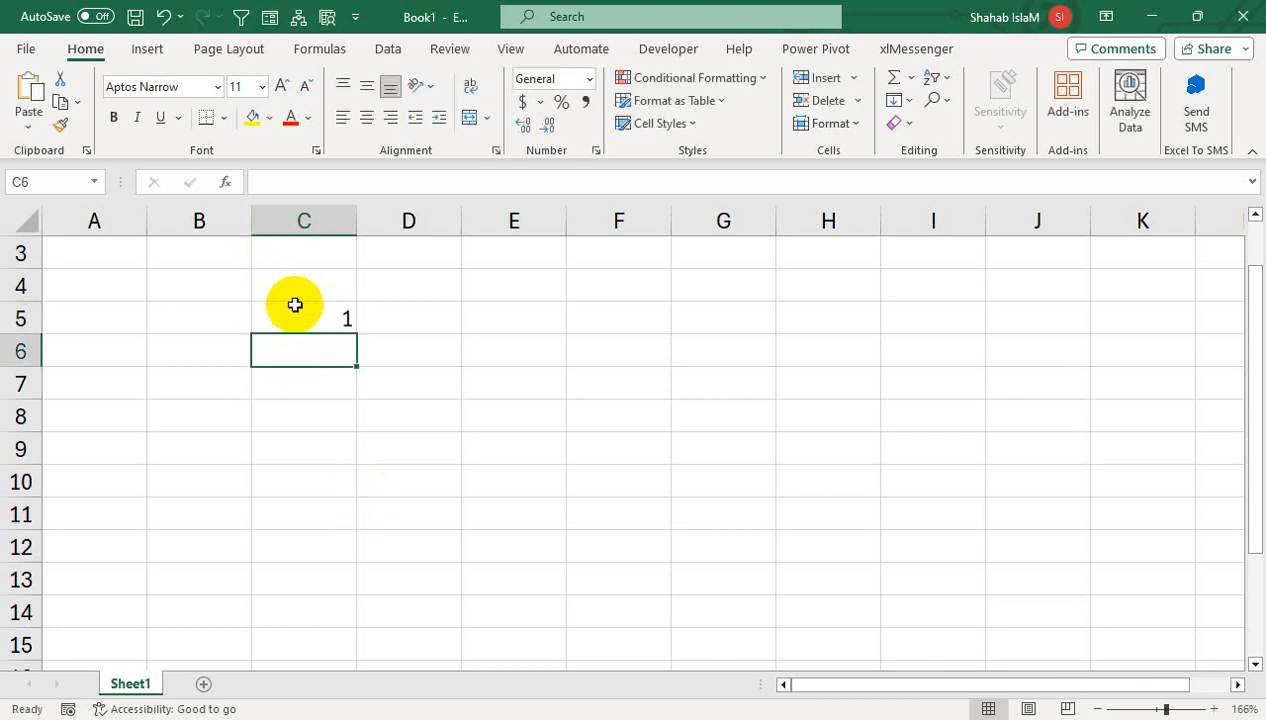
pyautogui.click(294, 306)
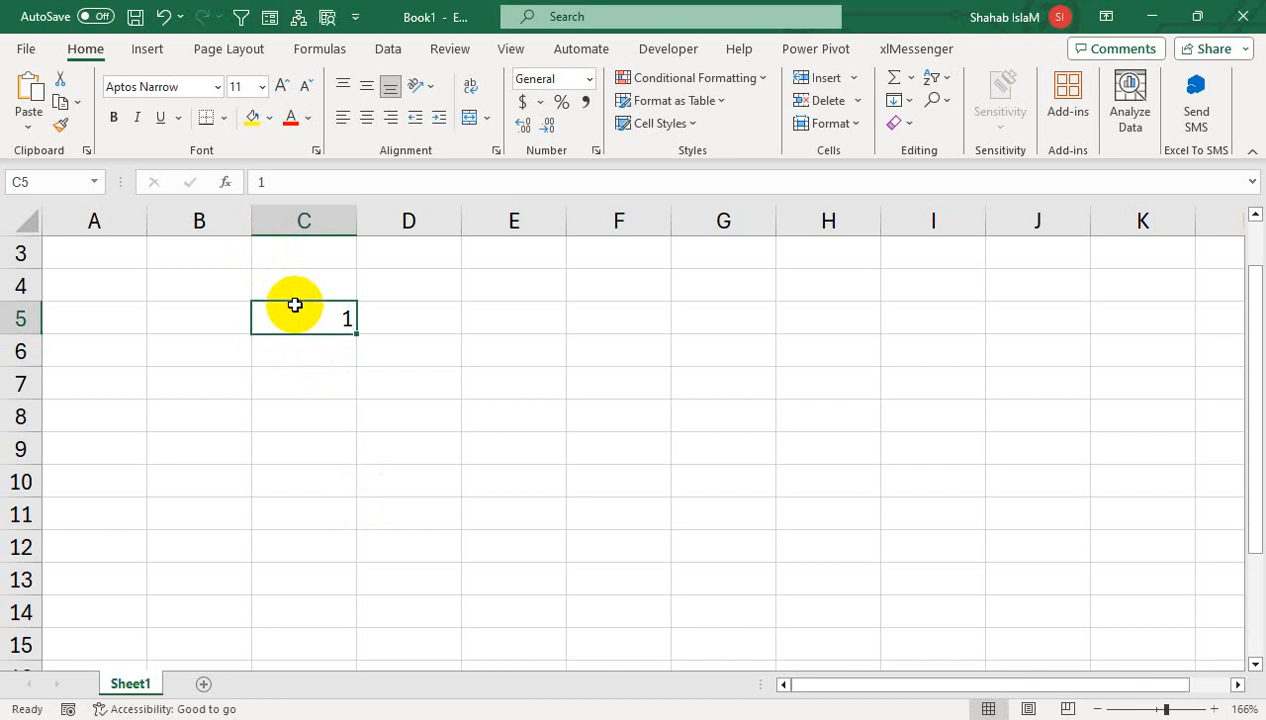
pyautogui.click(900, 106)
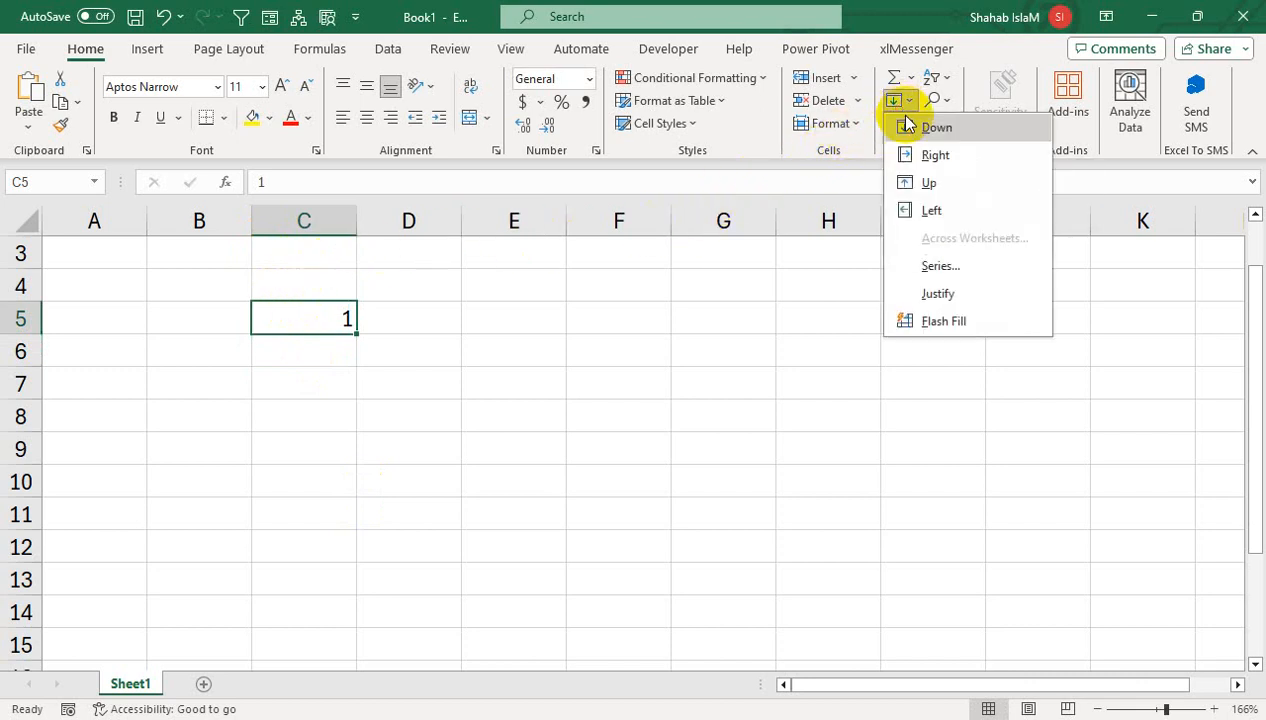
pyautogui.click(946, 268)
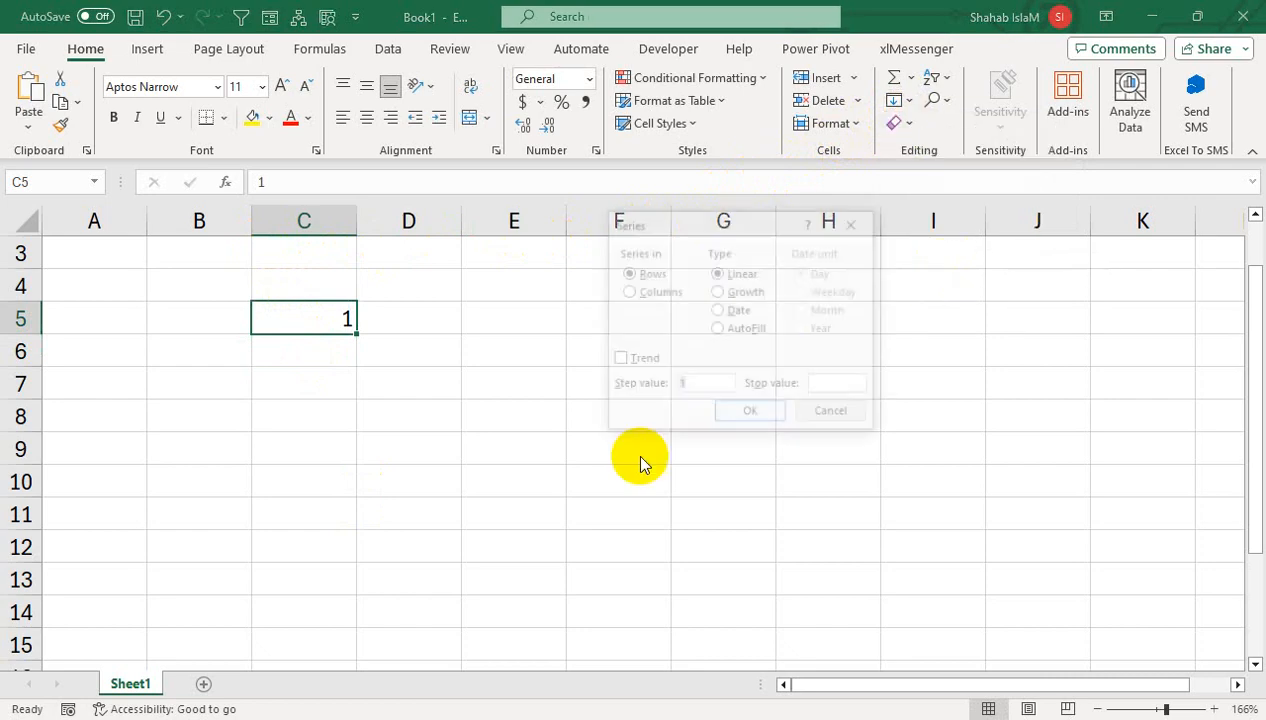
pyautogui.moveTo(656, 223); pyautogui.dragTo(502, 389)
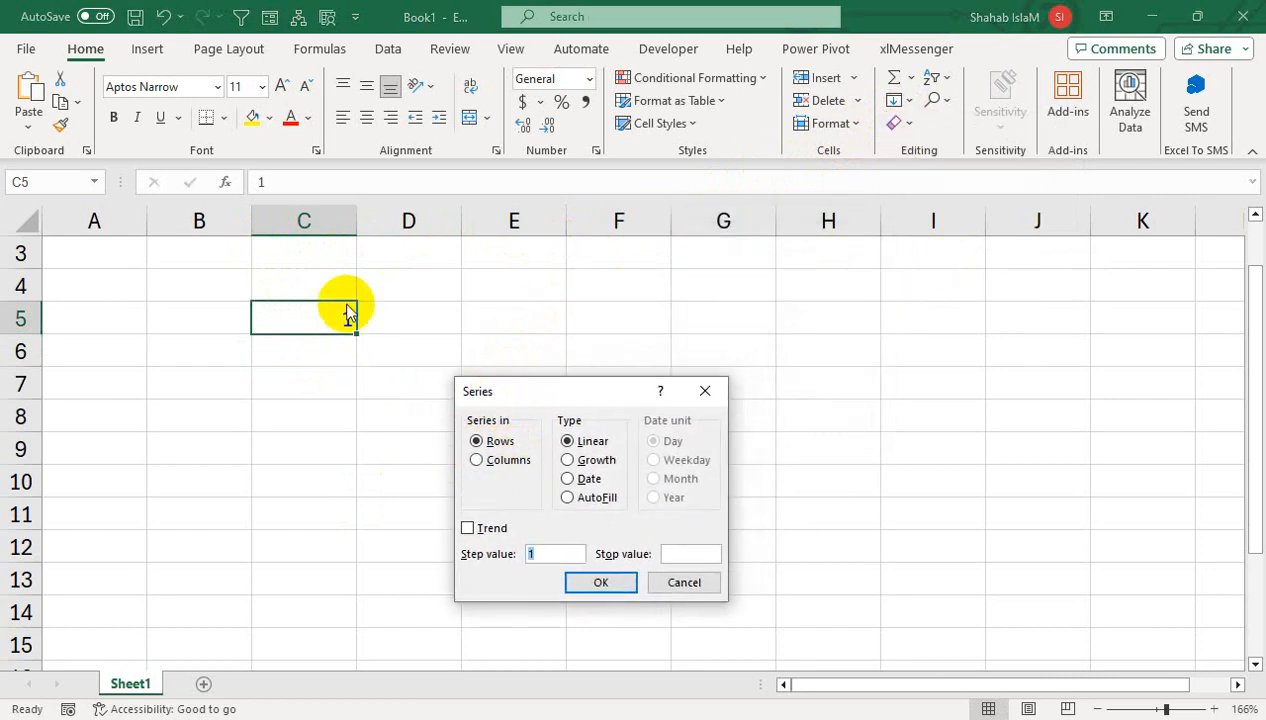
pyautogui.click(477, 461)
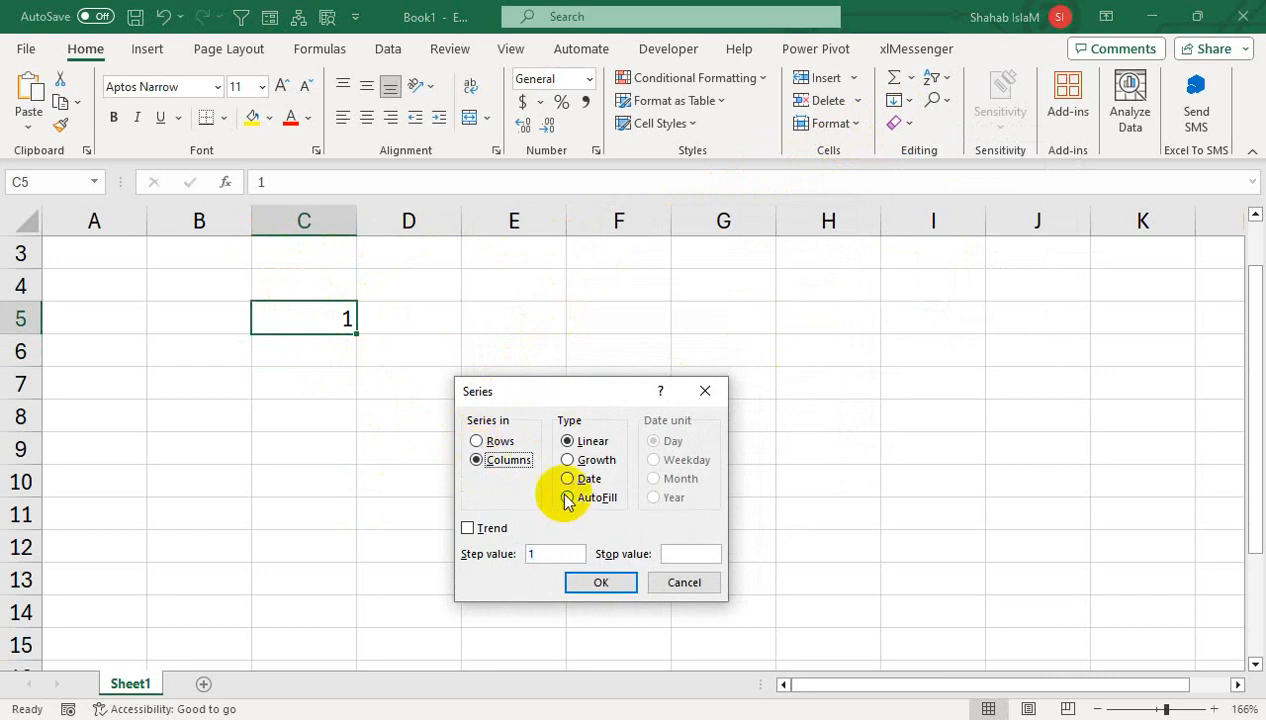
pyautogui.click(682, 553)
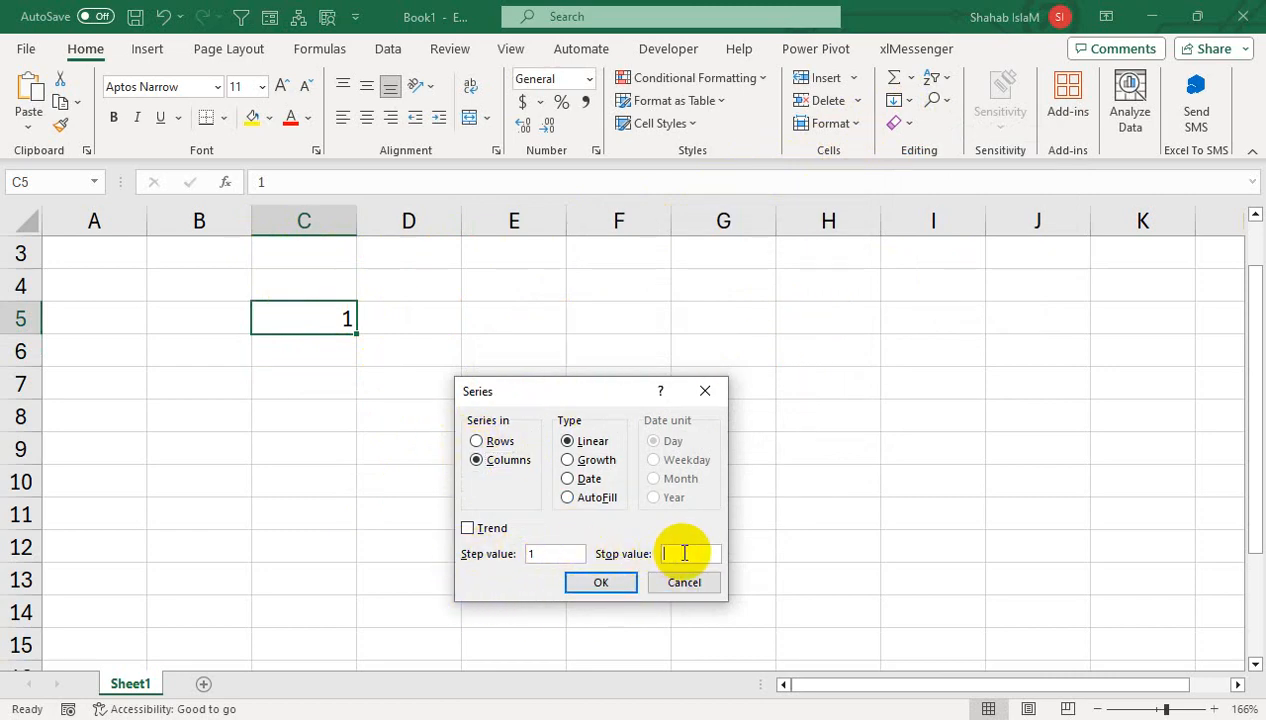
pyautogui.write('5000')
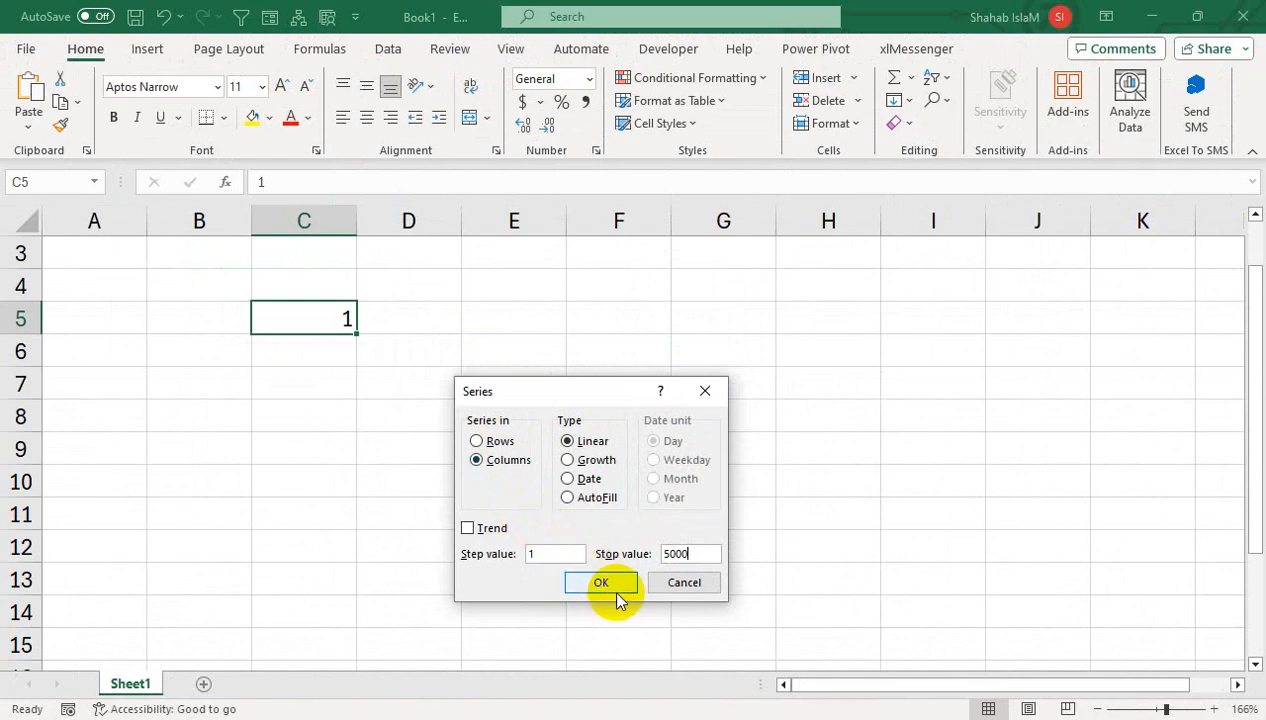
pyautogui.click(553, 458)
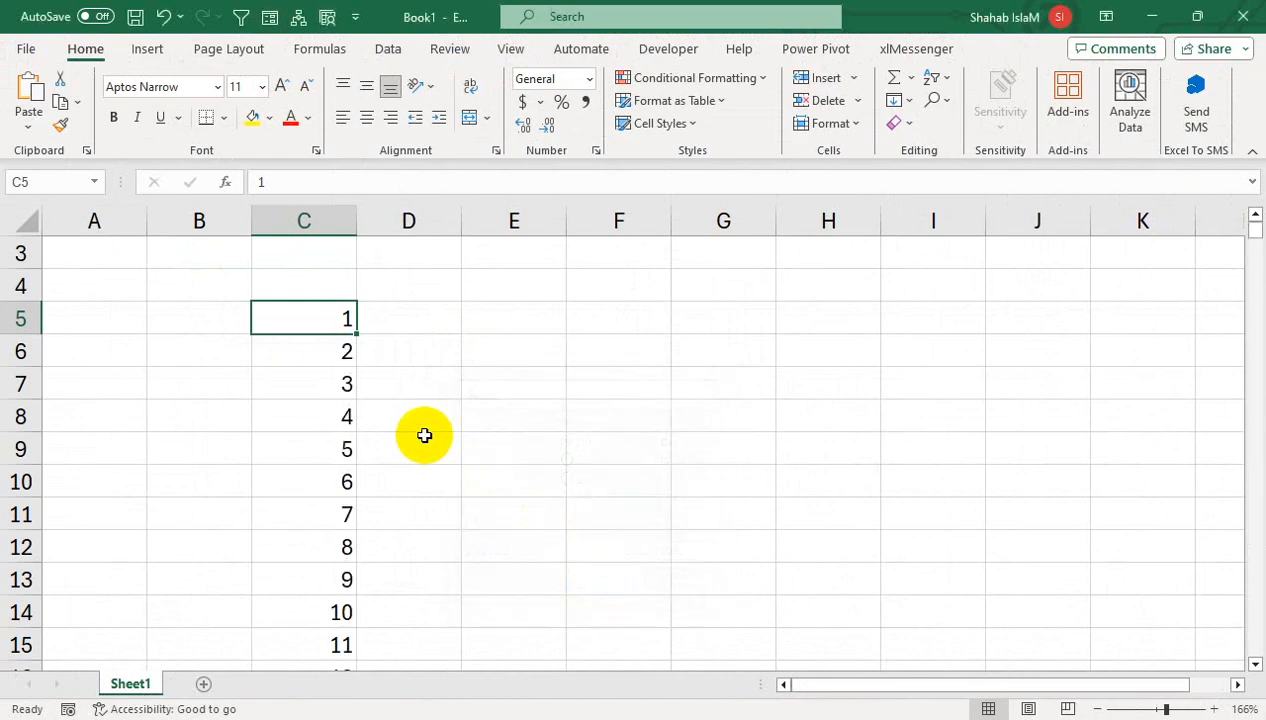
# - Jump to the series end at C5004 and back, then undo the 1–5000 fill
pyautogui.hotkey('ctrl', 'Down')
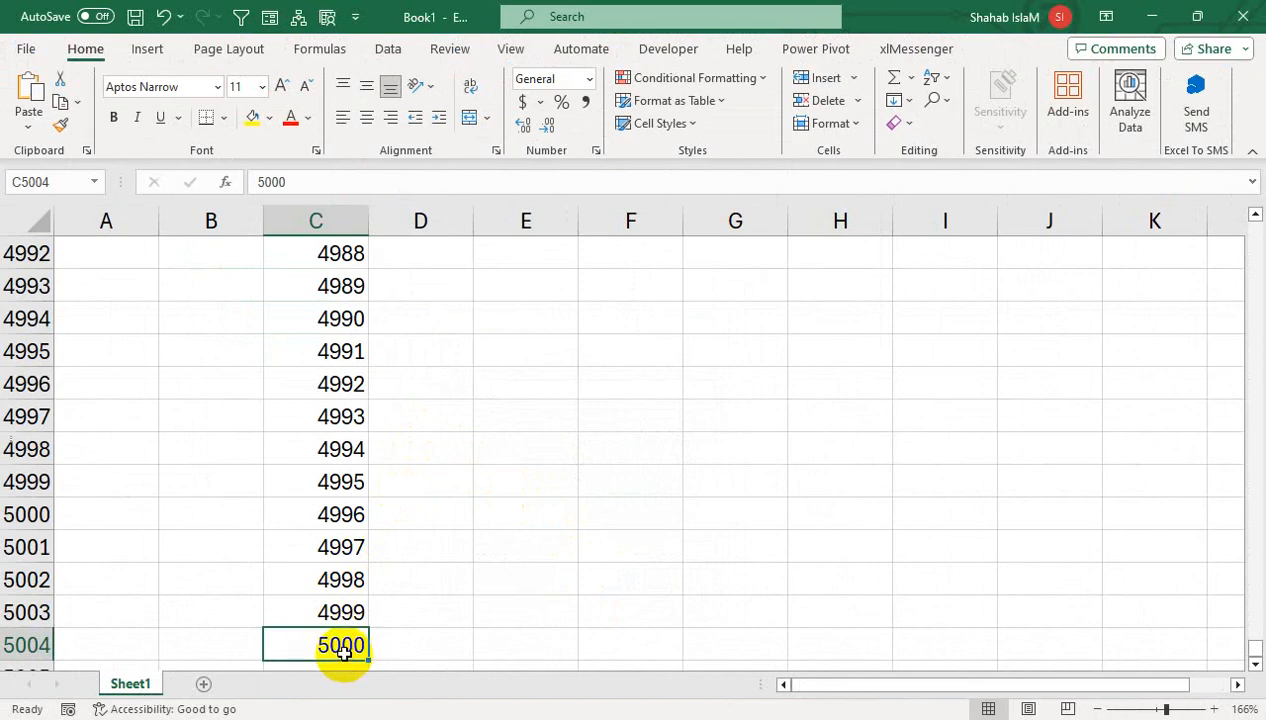
pyautogui.hotkey('ctrl', 'Up')
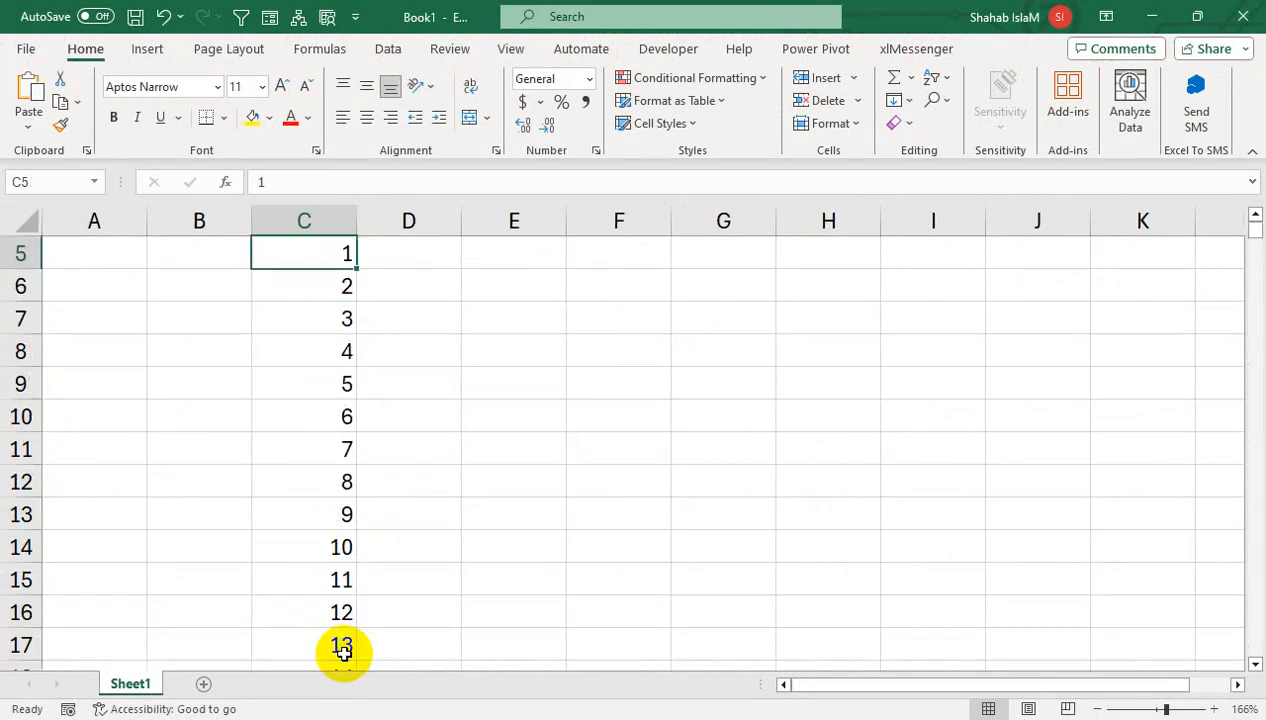
pyautogui.hotkey('ctrl', 'z')
# - Delete the remaining 1 from C5 and move the selection to C4
pyautogui.press('Up')
pyautogui.press('Up')
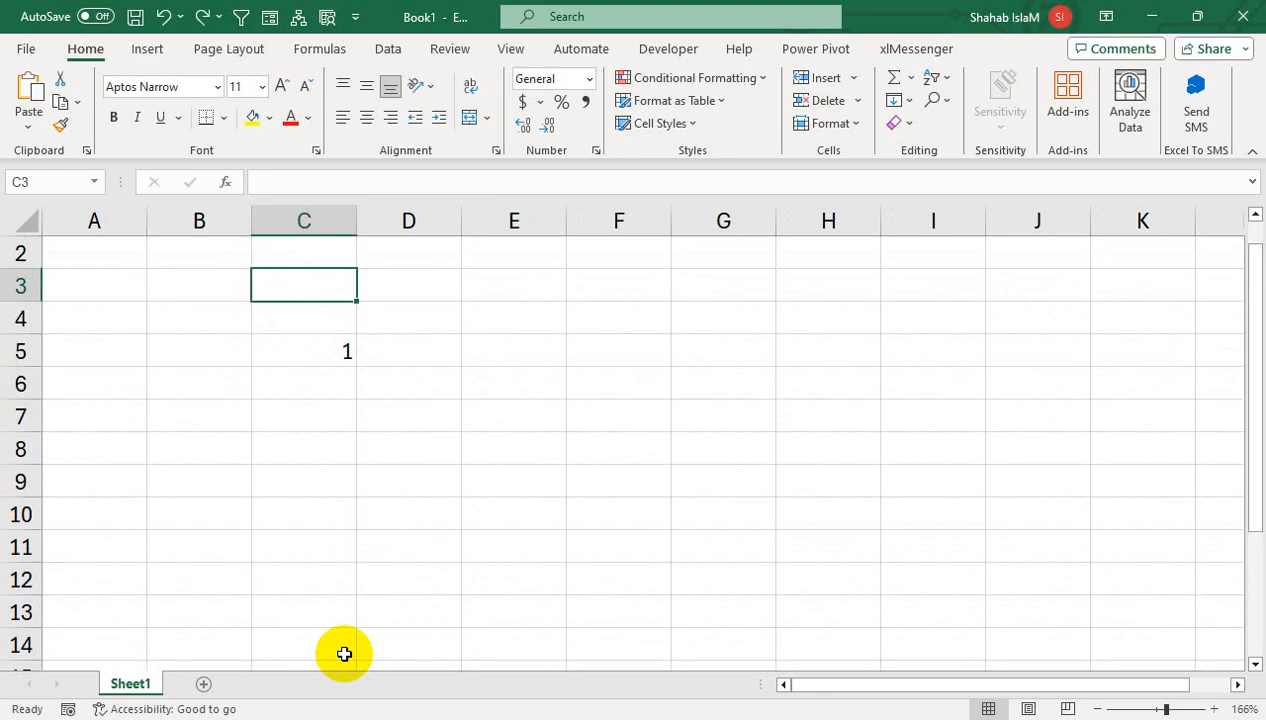
pyautogui.press('Down')
pyautogui.press('Down')
pyautogui.press('Delete')
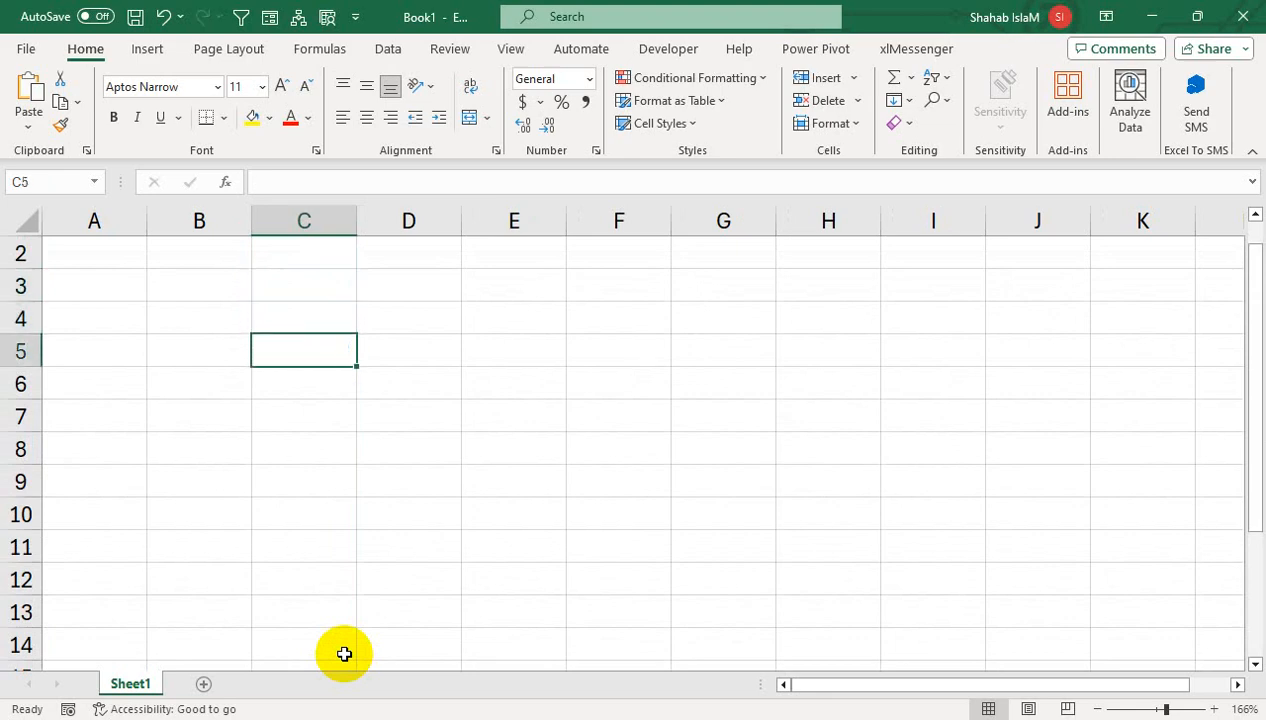
pyautogui.press('Right')
pyautogui.press('Up')
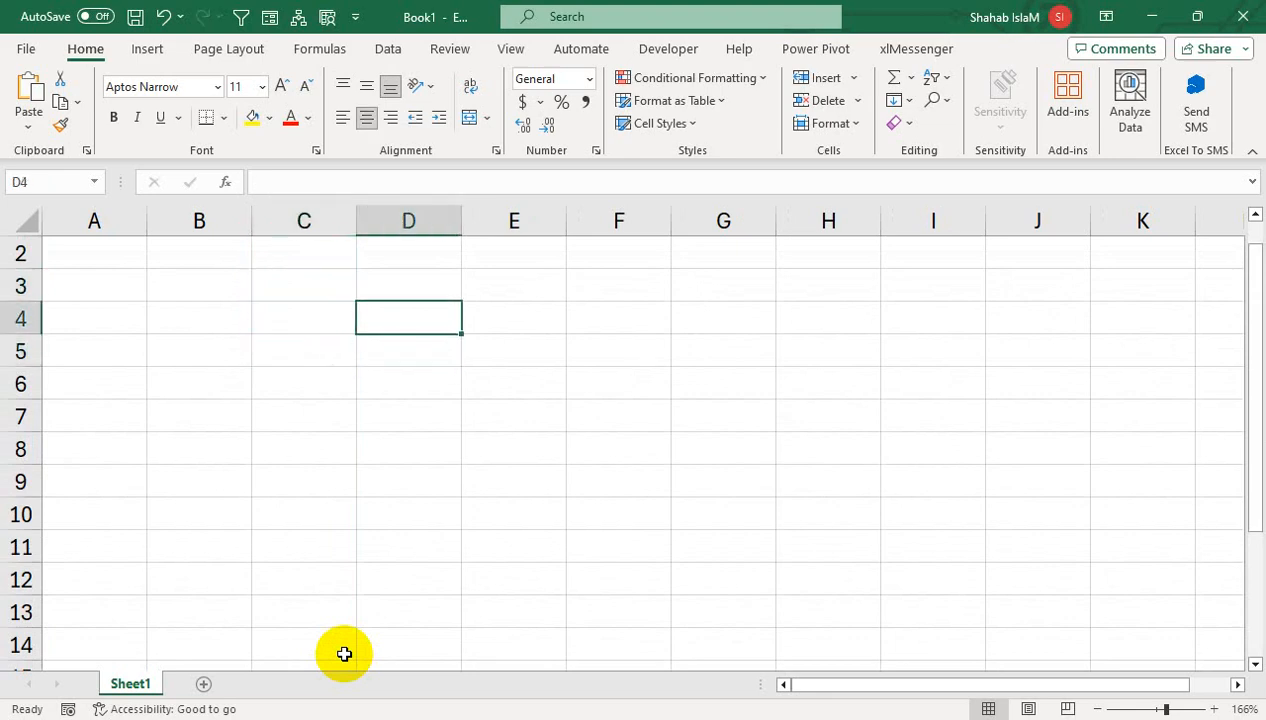
pyautogui.press('Left')
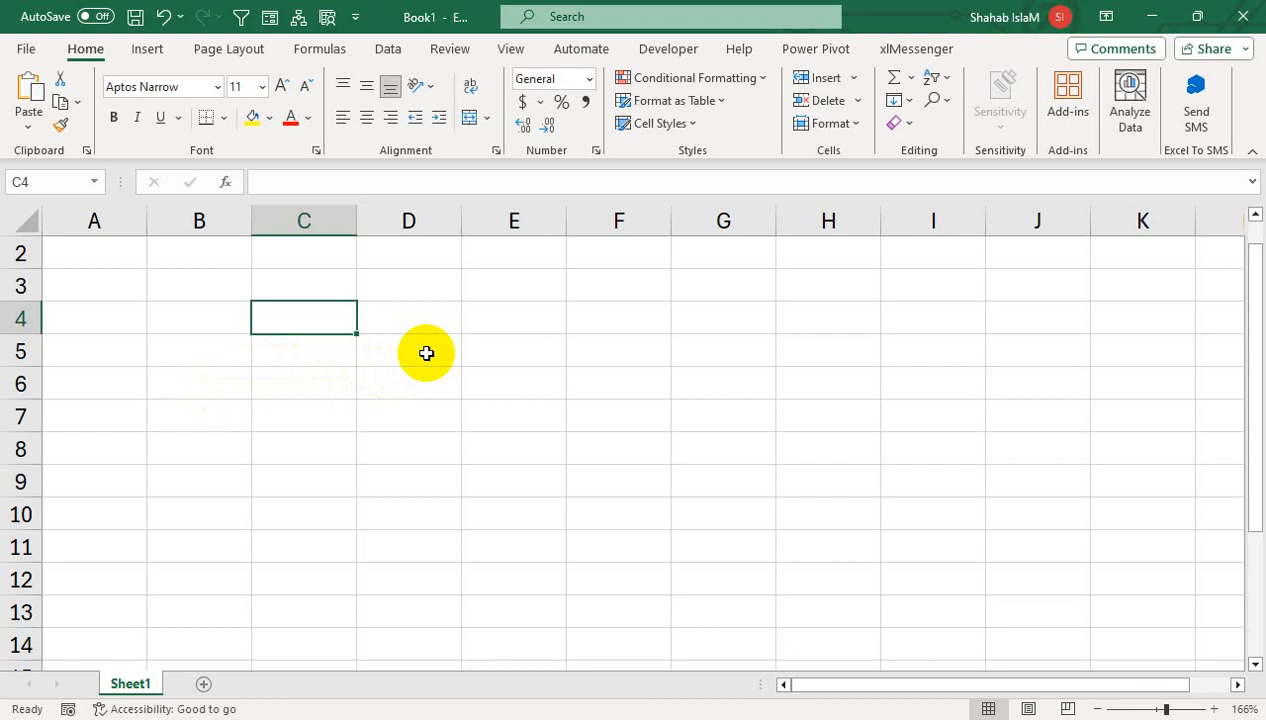
# - Enter the formula =ROW() in cell C4
pyautogui.write('=')
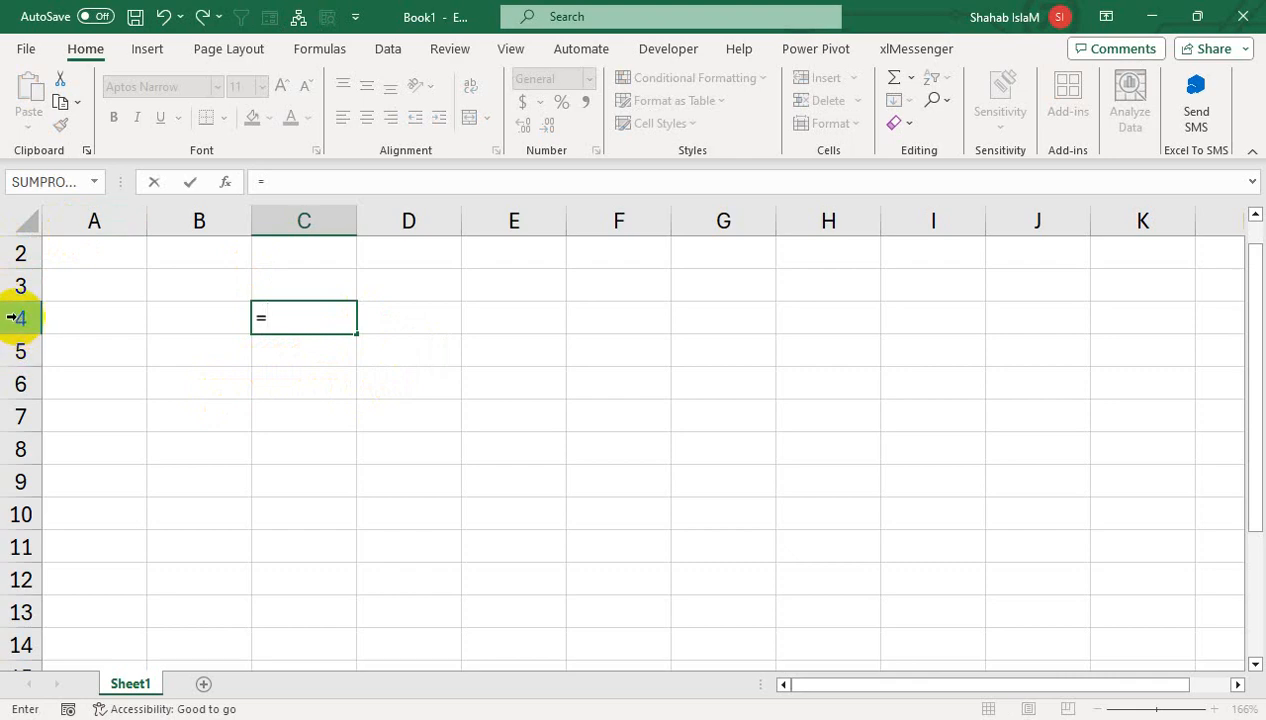
pyautogui.write('ro')
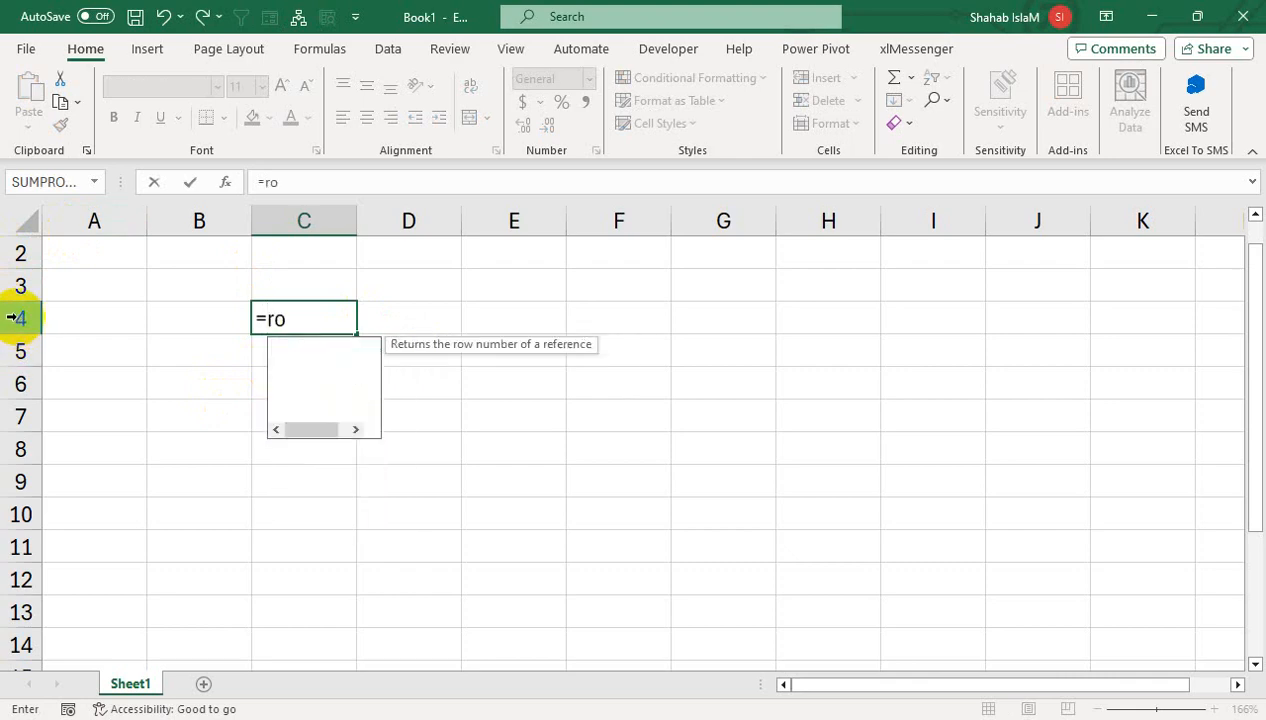
pyautogui.write('w()')
pyautogui.press('Return')
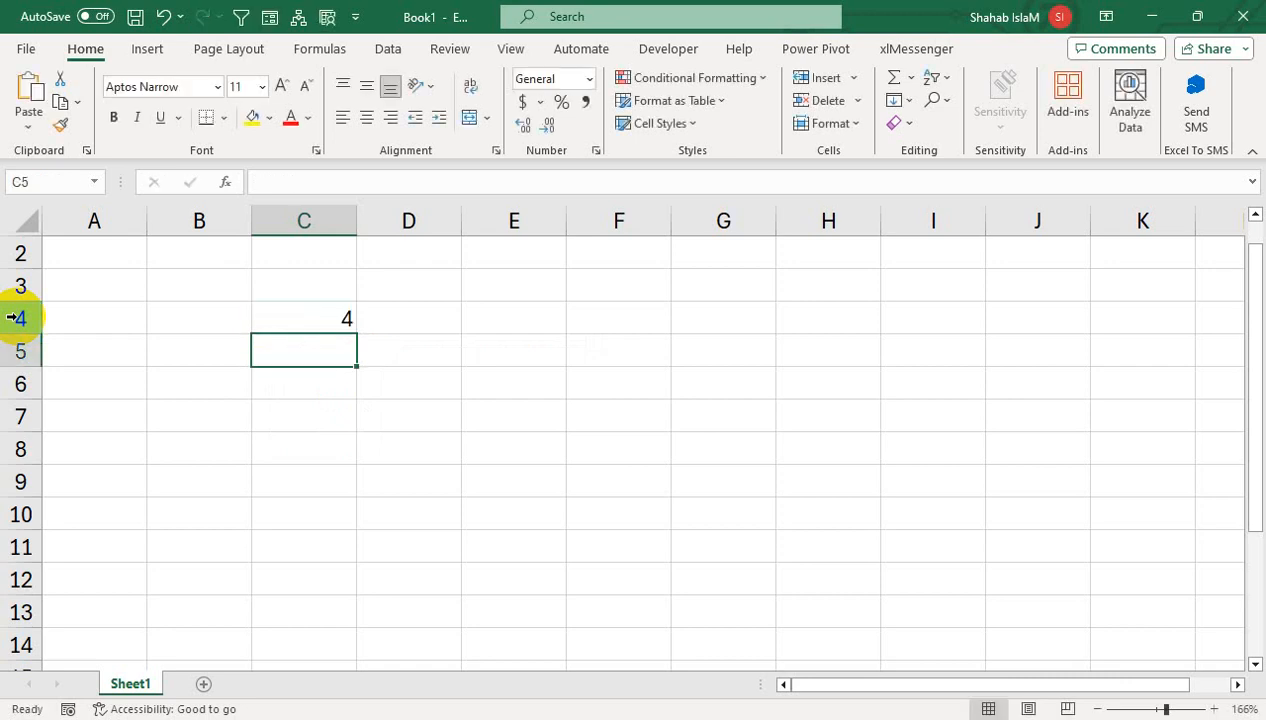
pyautogui.press('Up')
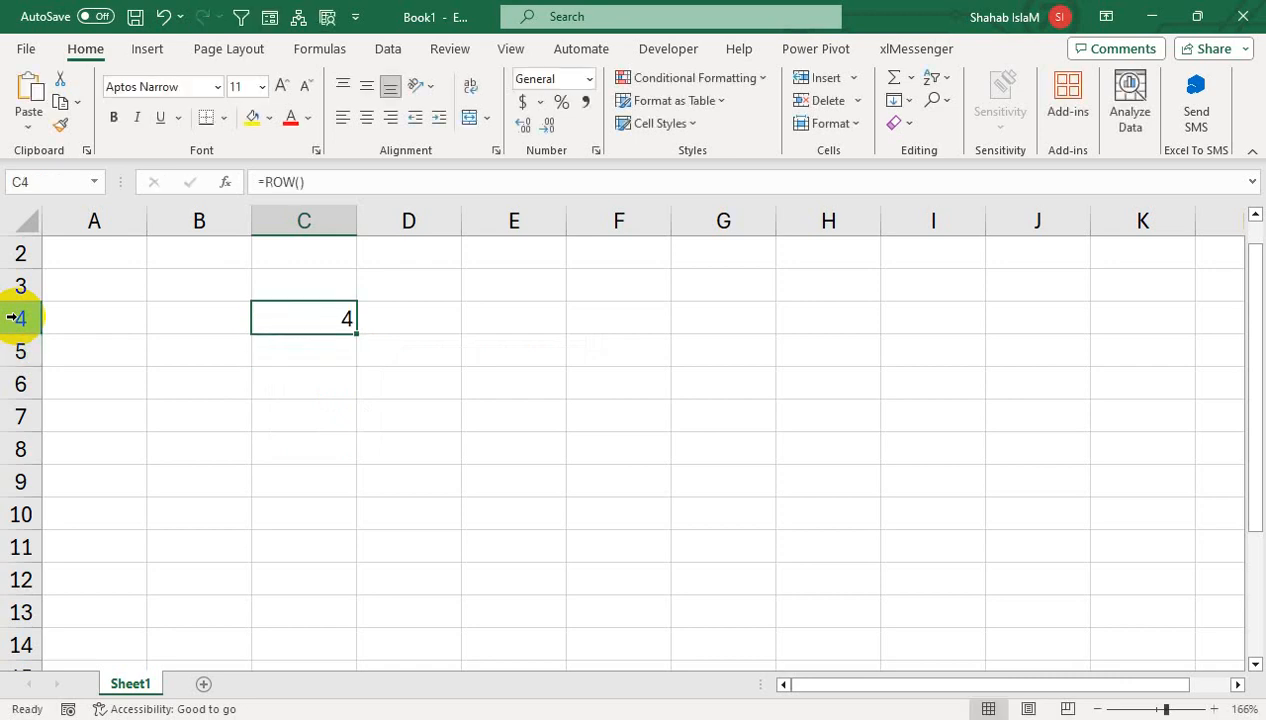
pyautogui.press('Up')
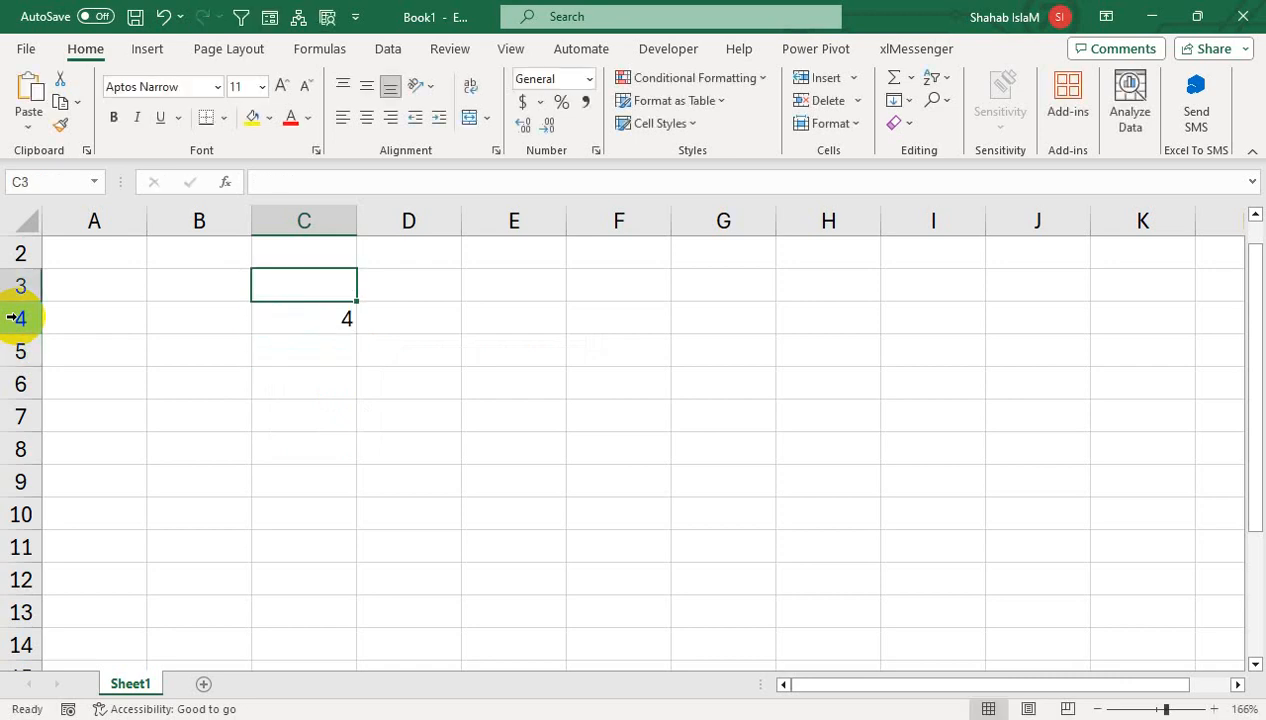
# - Type the header Sn in C3, dismissing an accidental save prompt
pyautogui.hotkey('ctrl', 's')
pyautogui.write('n')
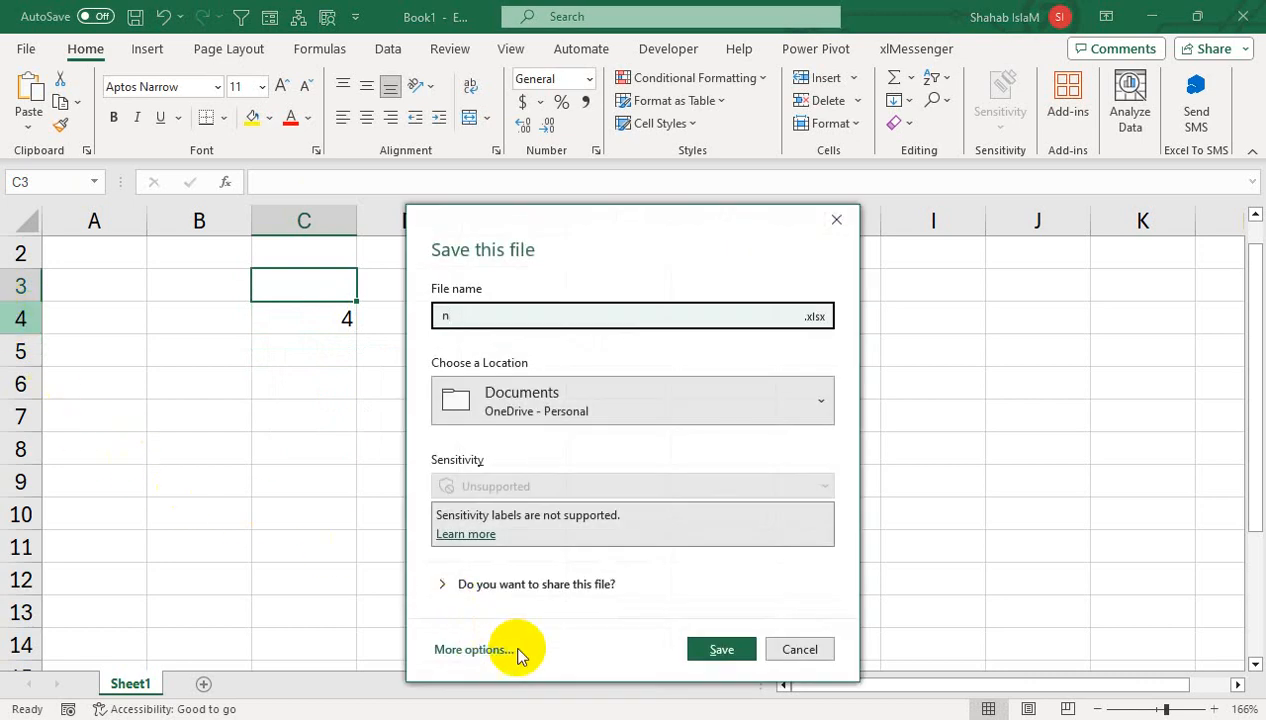
pyautogui.click(800, 650)
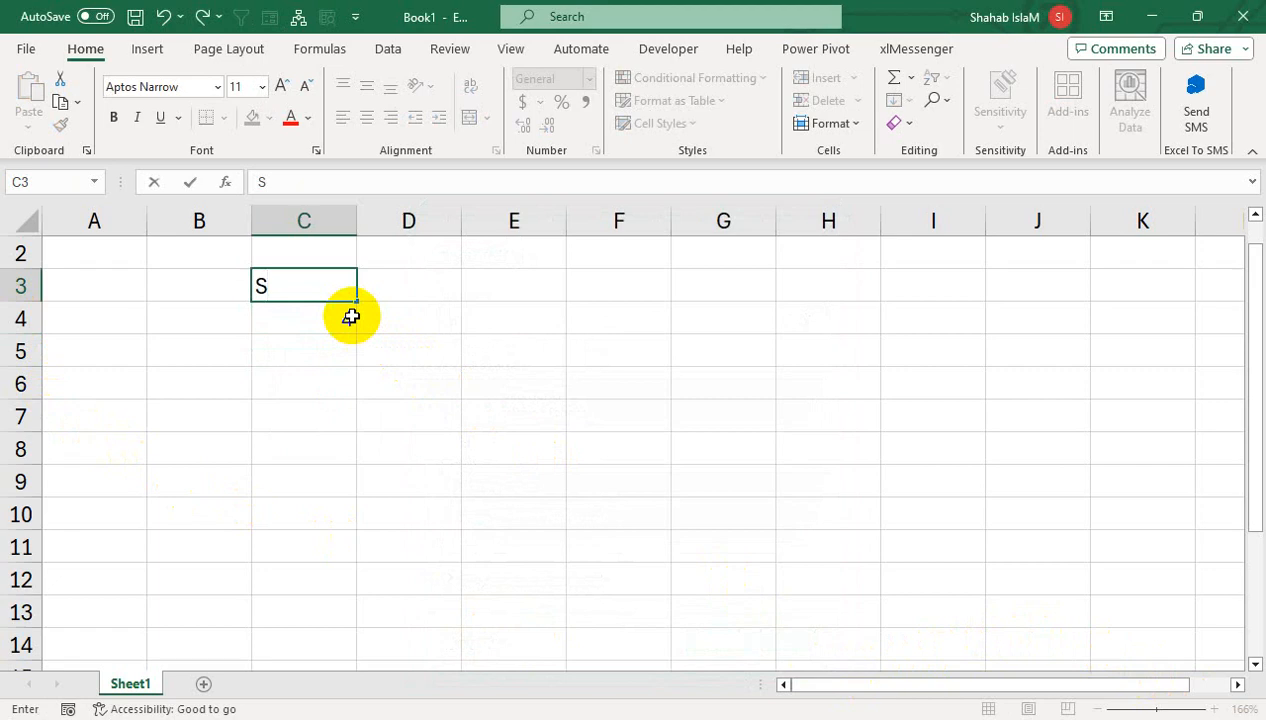
pyautogui.write('n')
pyautogui.press('Return')
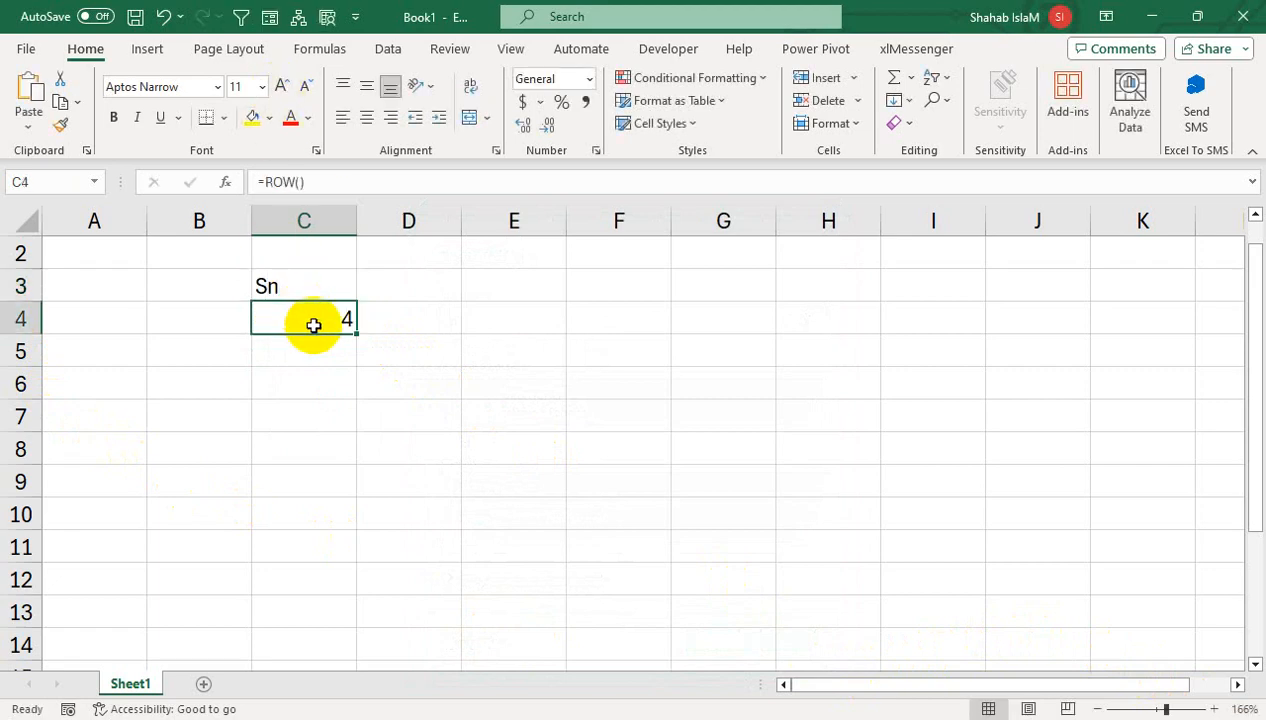
# - Change C4's formula to =ROW()-3 so it shows 1
pyautogui.doubleClick(313, 325)
pyautogui.press('End')
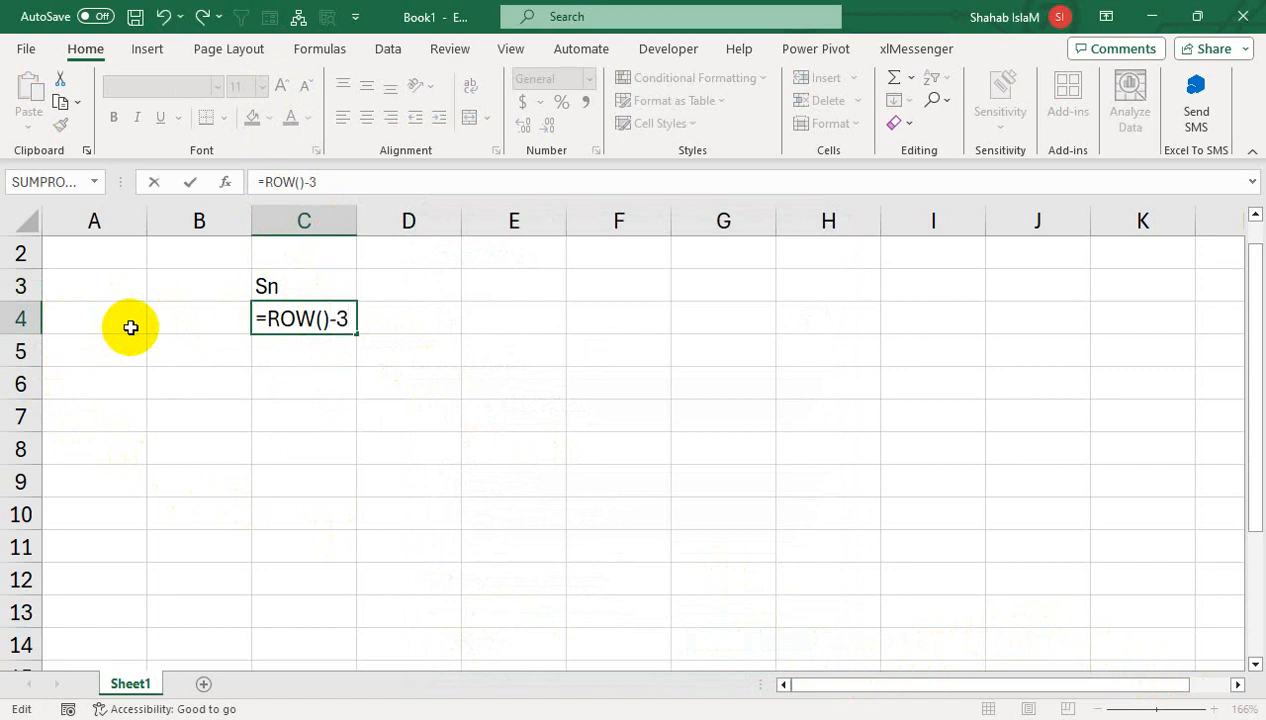
pyautogui.press('Return')
pyautogui.doubleClick(263, 318)
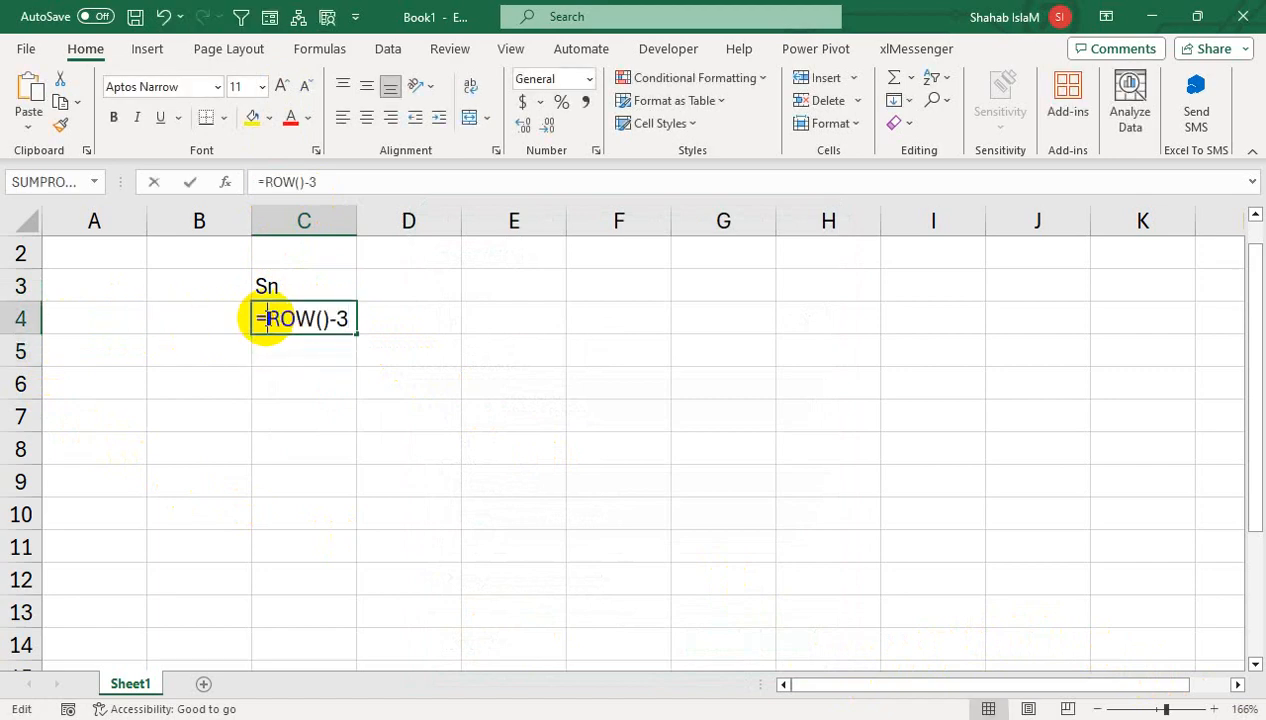
pyautogui.press('Return')
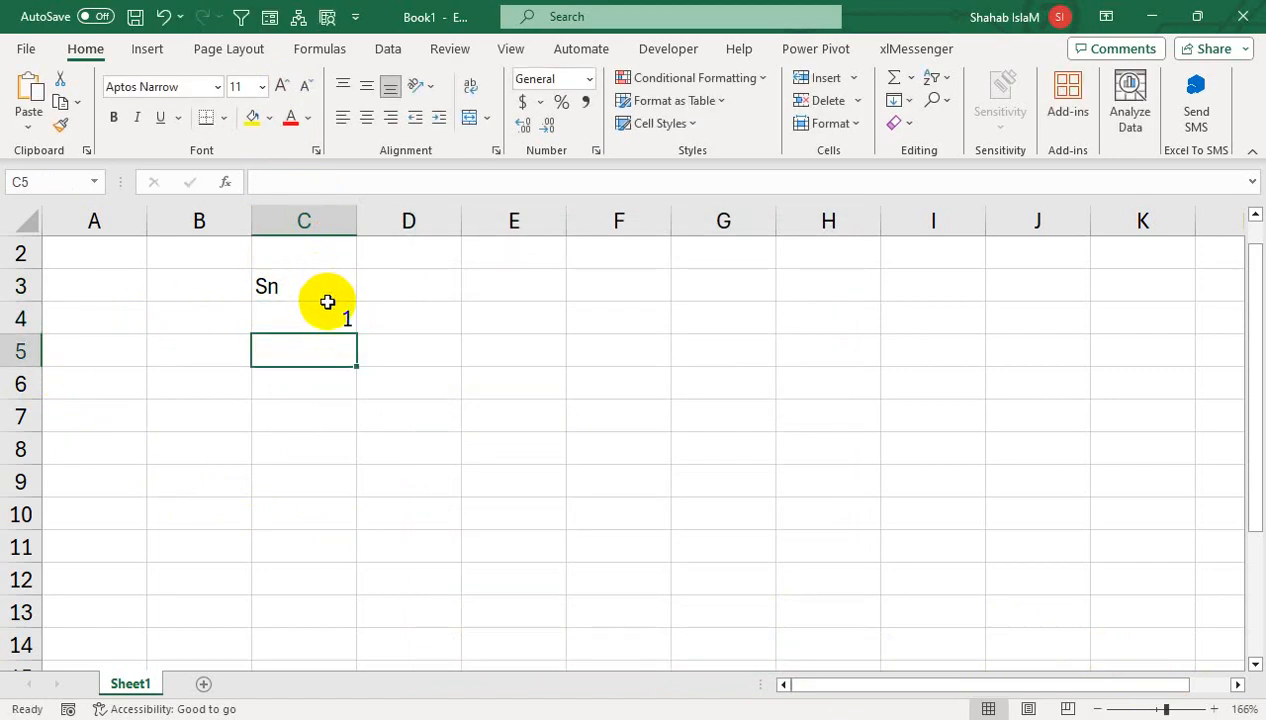
# - Copy the =ROW()-3 formula from C4 into C5, which shows 2
pyautogui.click(336, 318)
pyautogui.moveTo(361, 336)
pyautogui.mouseDown()
pyautogui.moveTo(353, 325)
pyautogui.moveTo(359, 359)
pyautogui.moveTo(345, 353)
pyautogui.mouseUp()
pyautogui.doubleClick(344, 353)
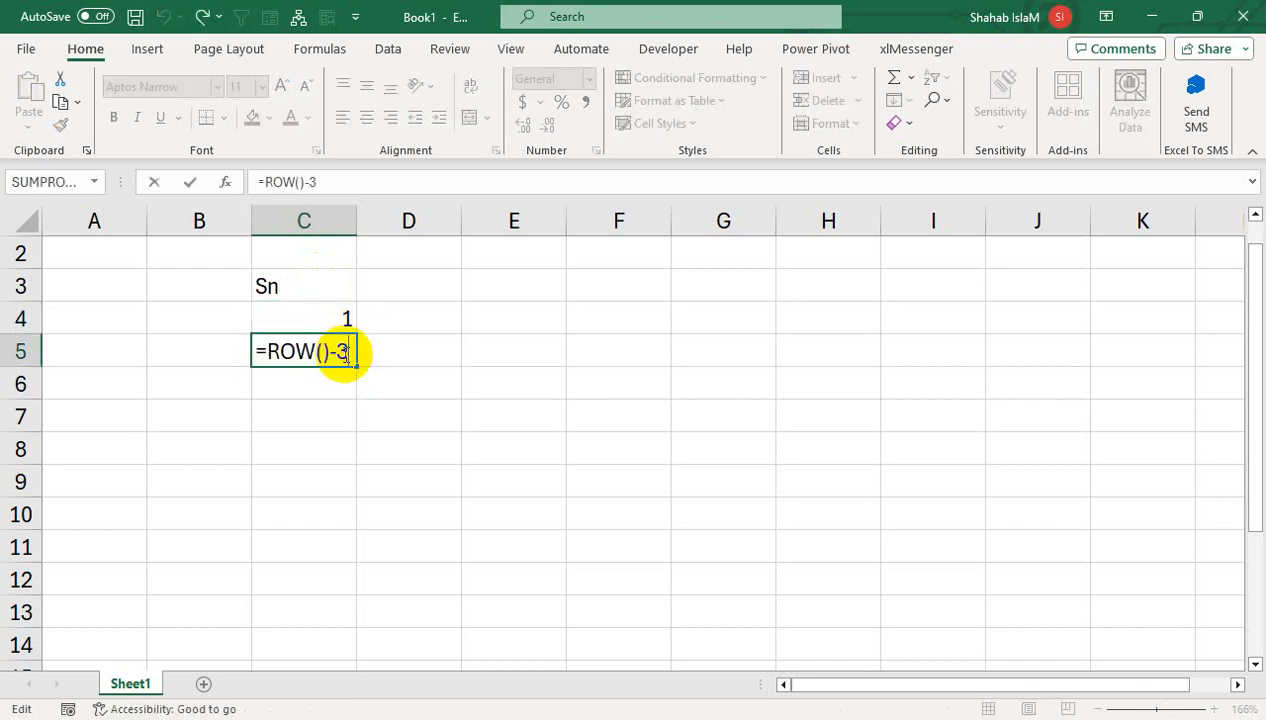
pyautogui.press('Return')
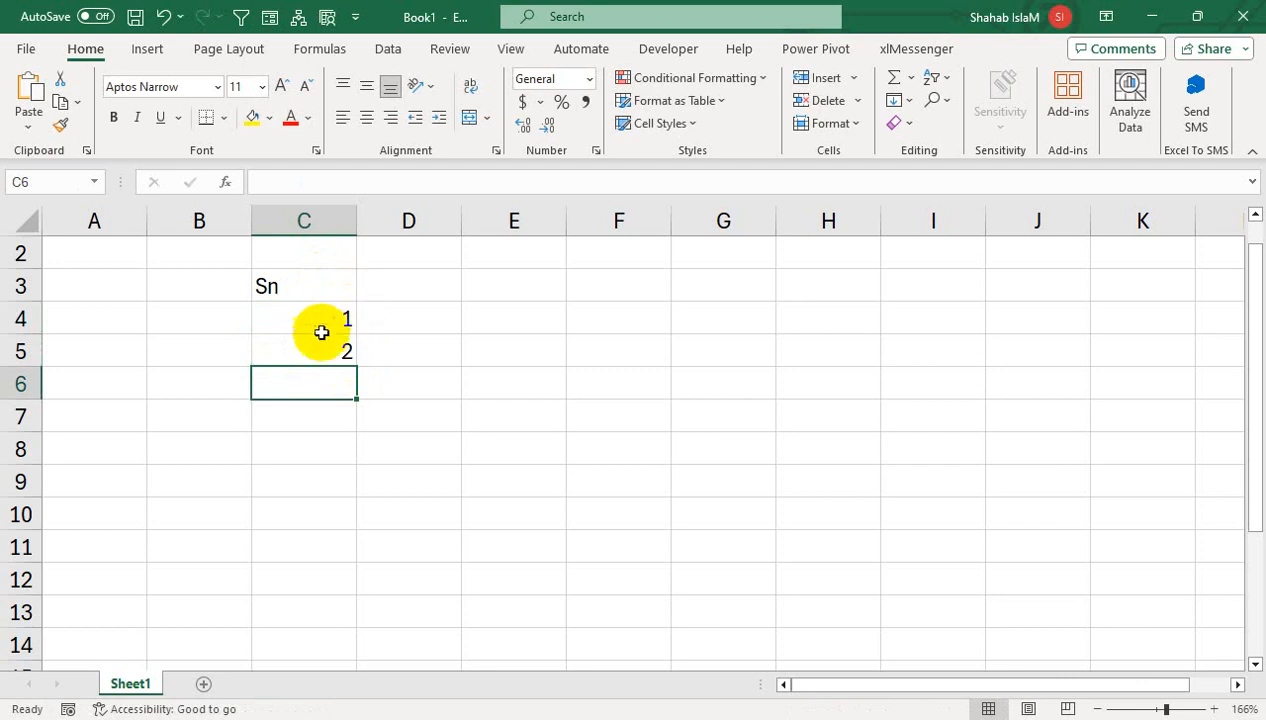
pyautogui.click(335, 356)
# - Fill the =ROW()-3 serials down to C115, recheck C4's formula, and insert Sheet2
pyautogui.moveTo(360, 362); pyautogui.dragTo(444, 669)
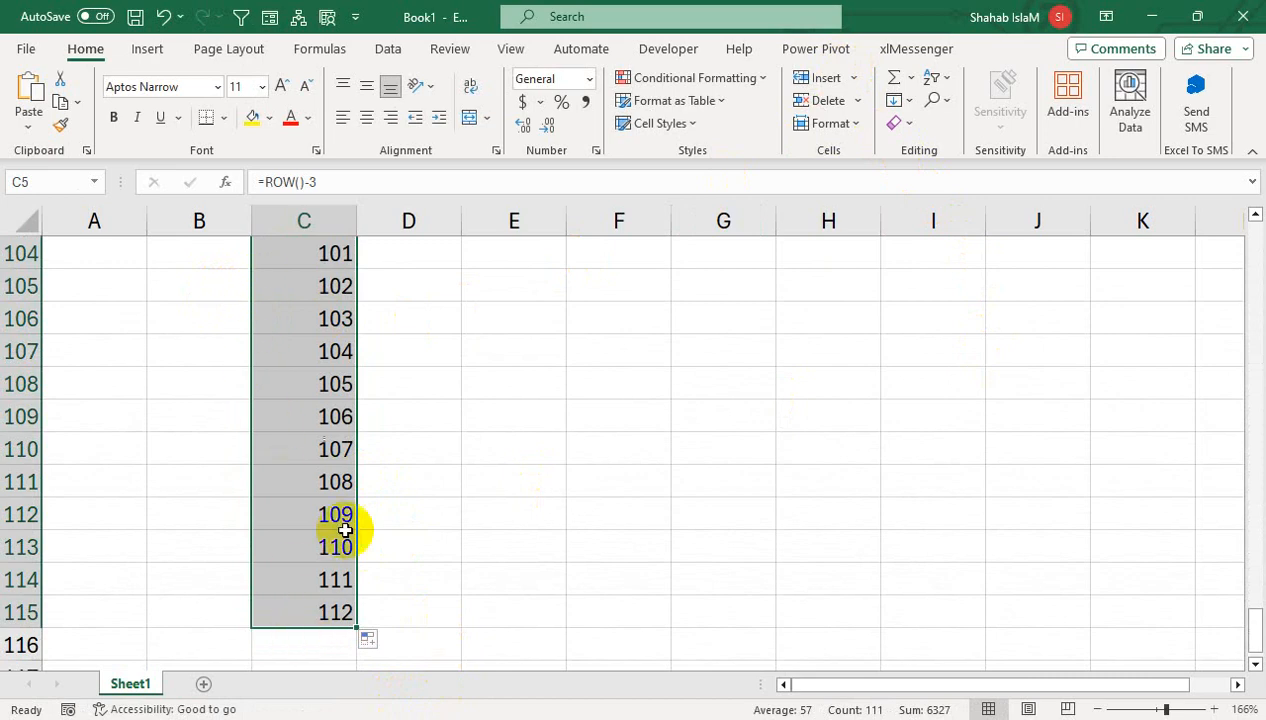
pyautogui.hotkey('ctrl', 'Up')
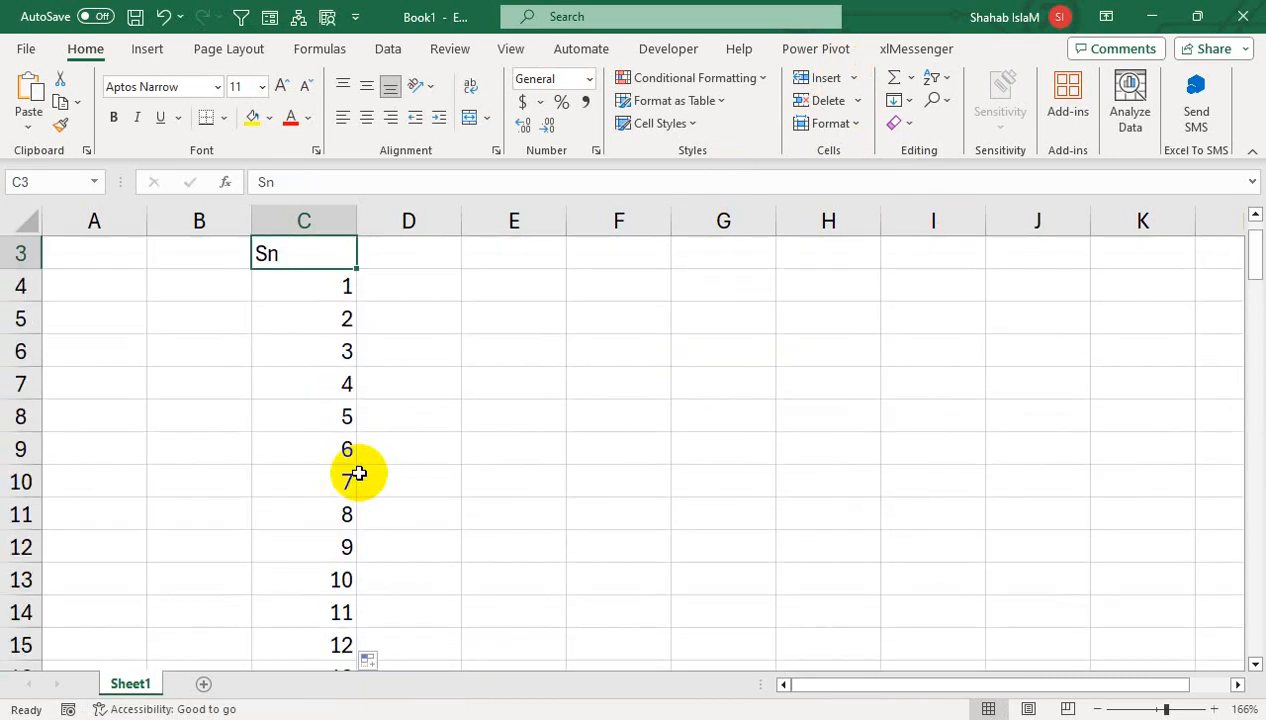
pyautogui.press('Down')
pyautogui.press('Up')
pyautogui.press('Up')
pyautogui.press('Up')
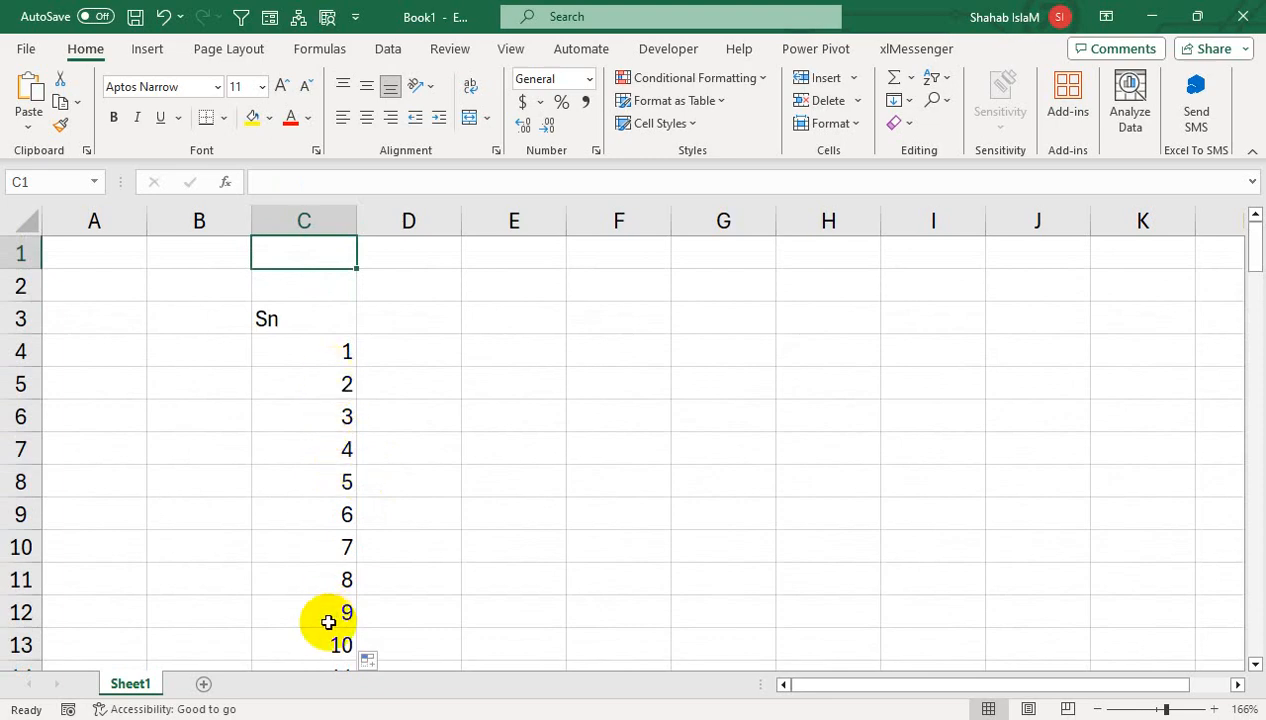
pyautogui.press('Down')
pyautogui.press('Down')
pyautogui.press('Down')
pyautogui.press('Down')
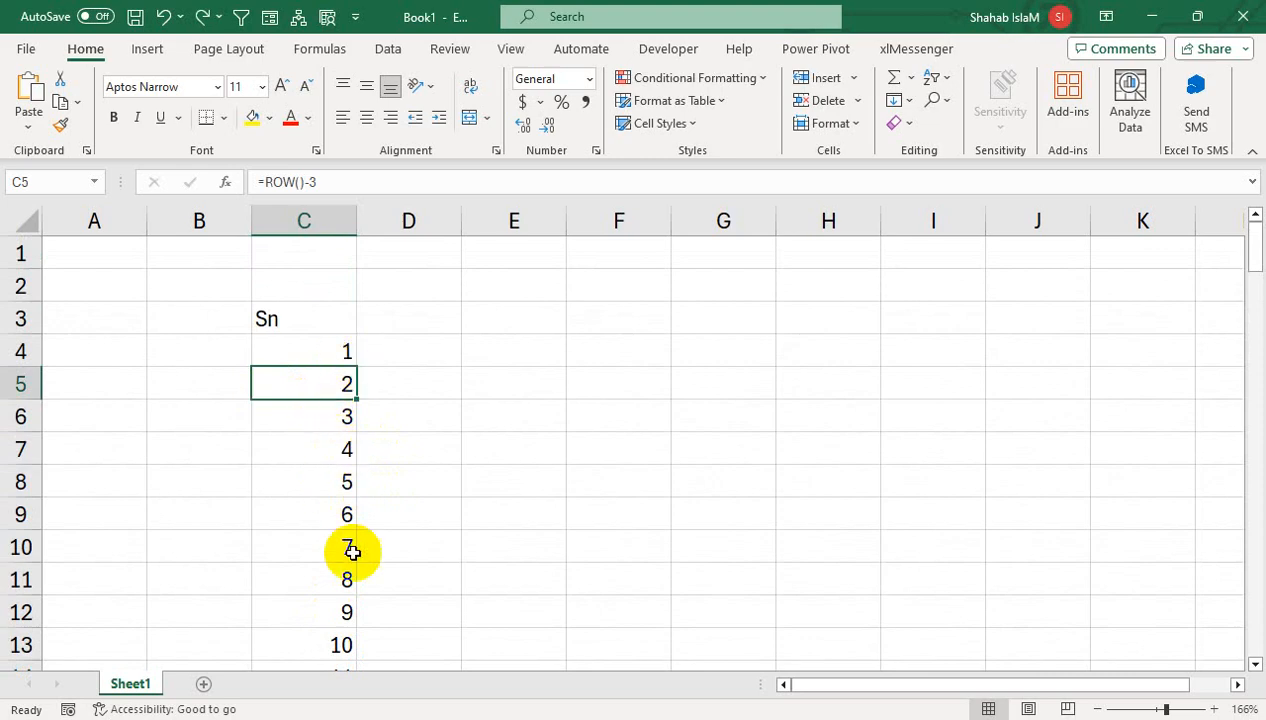
pyautogui.doubleClick(312, 350)
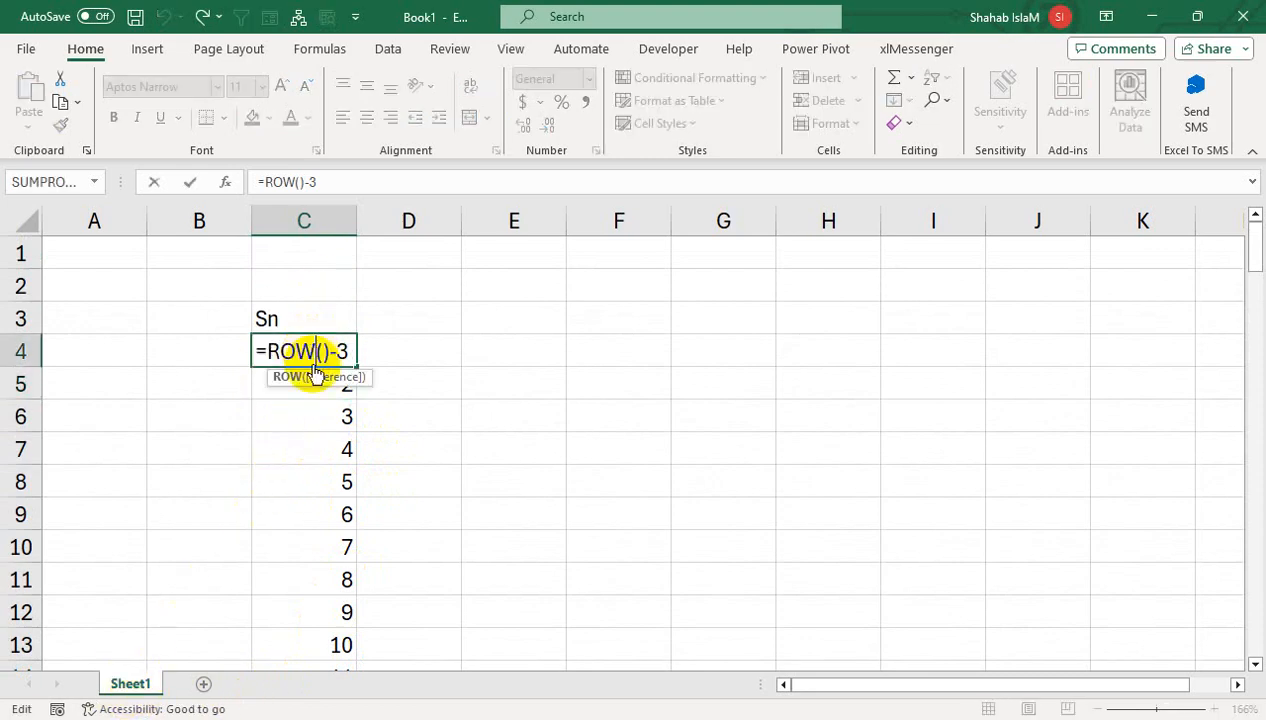
pyautogui.press('Return')
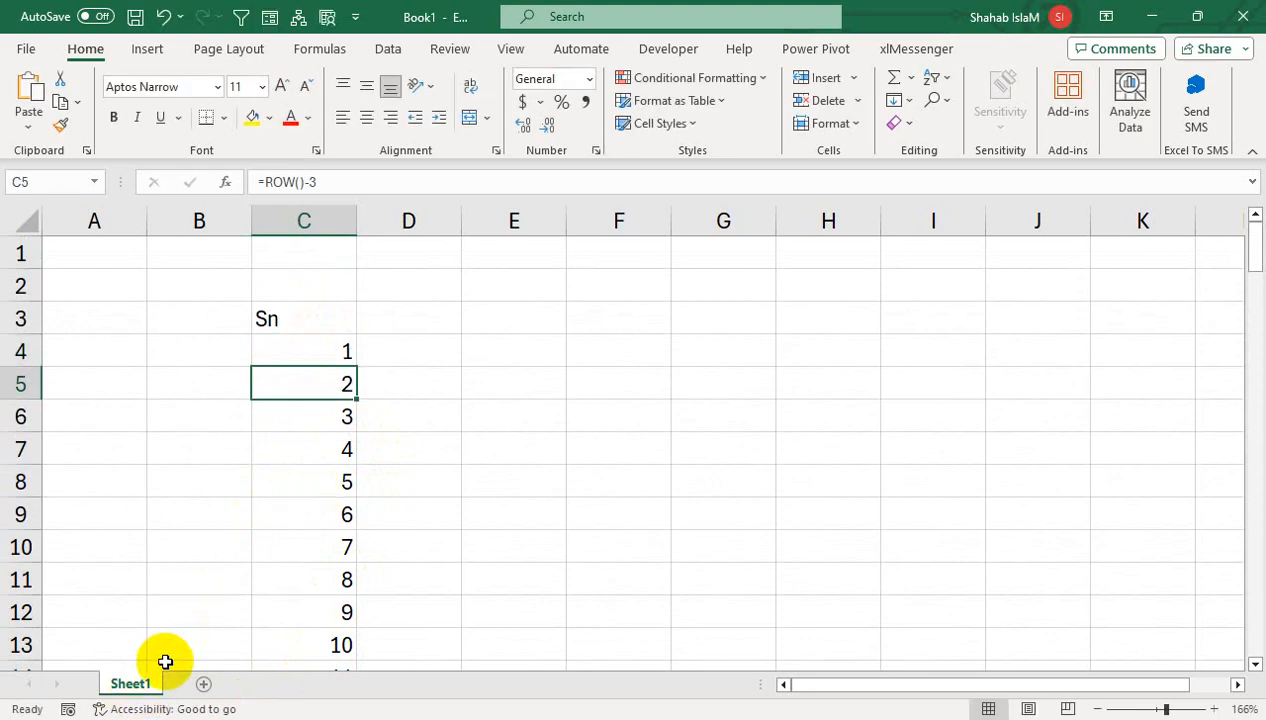
pyautogui.click(204, 684)
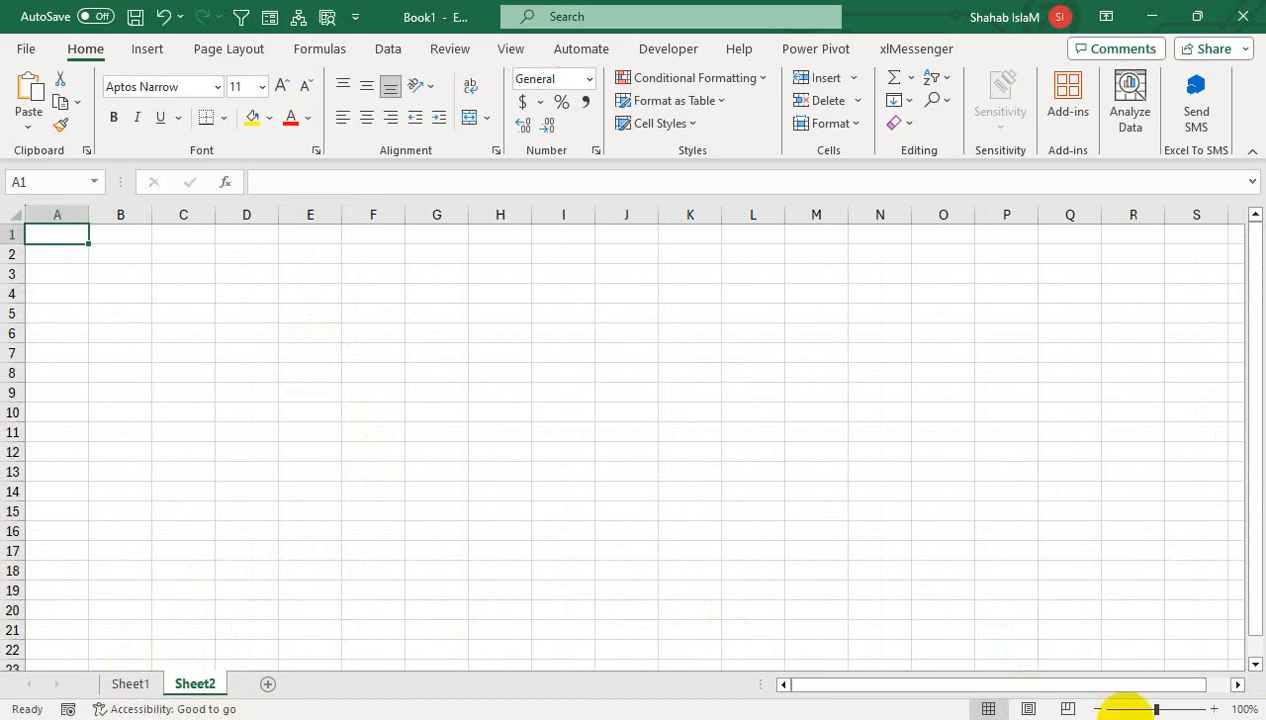
# - On the new sheet at about 226% zoom, add header Sn in C3 and fill 1–7 down column C
pyautogui.click(1194, 708)
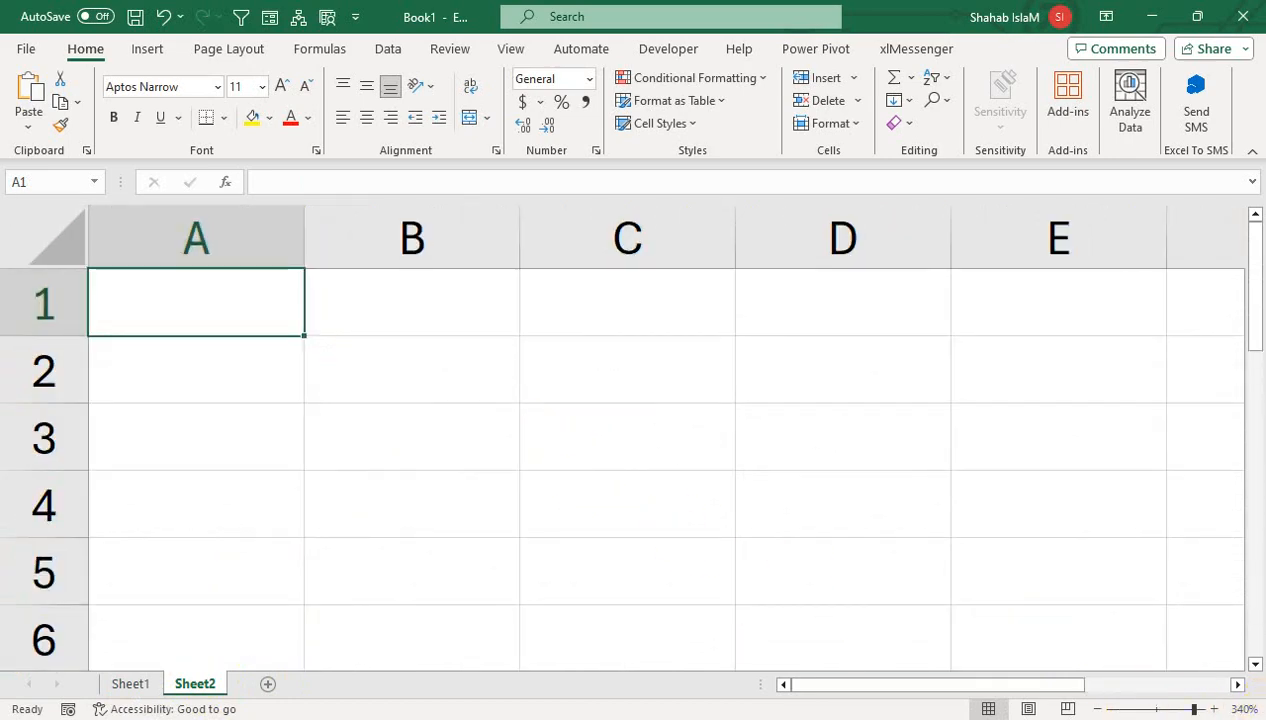
pyautogui.click(1183, 708)
pyautogui.click(396, 367)
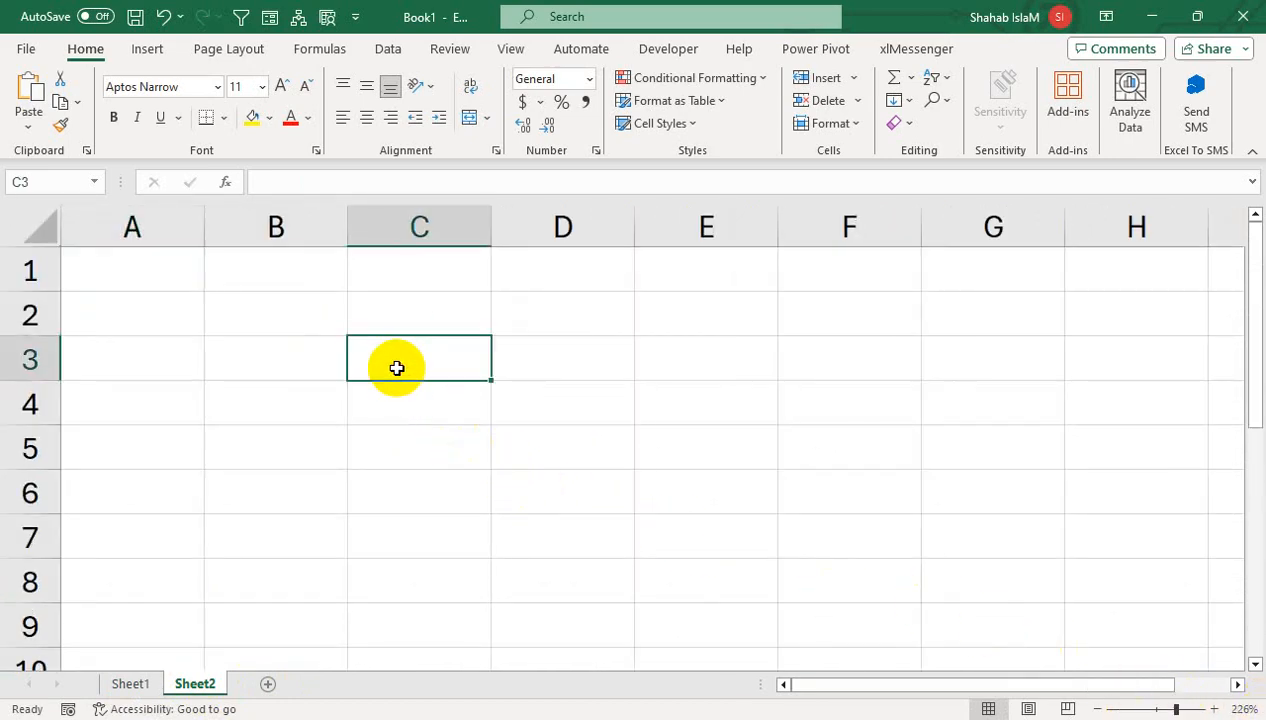
pyautogui.write('Sn')
pyautogui.press('Return')
pyautogui.write('1')
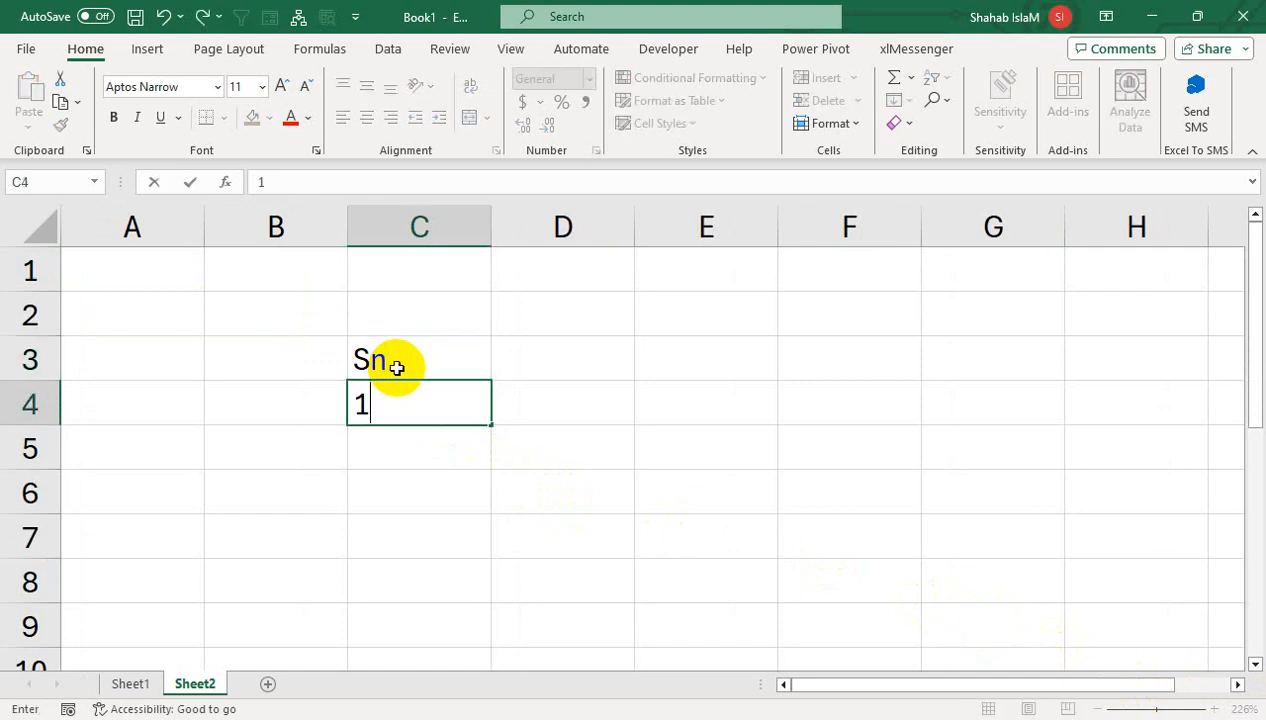
pyautogui.press('Return')
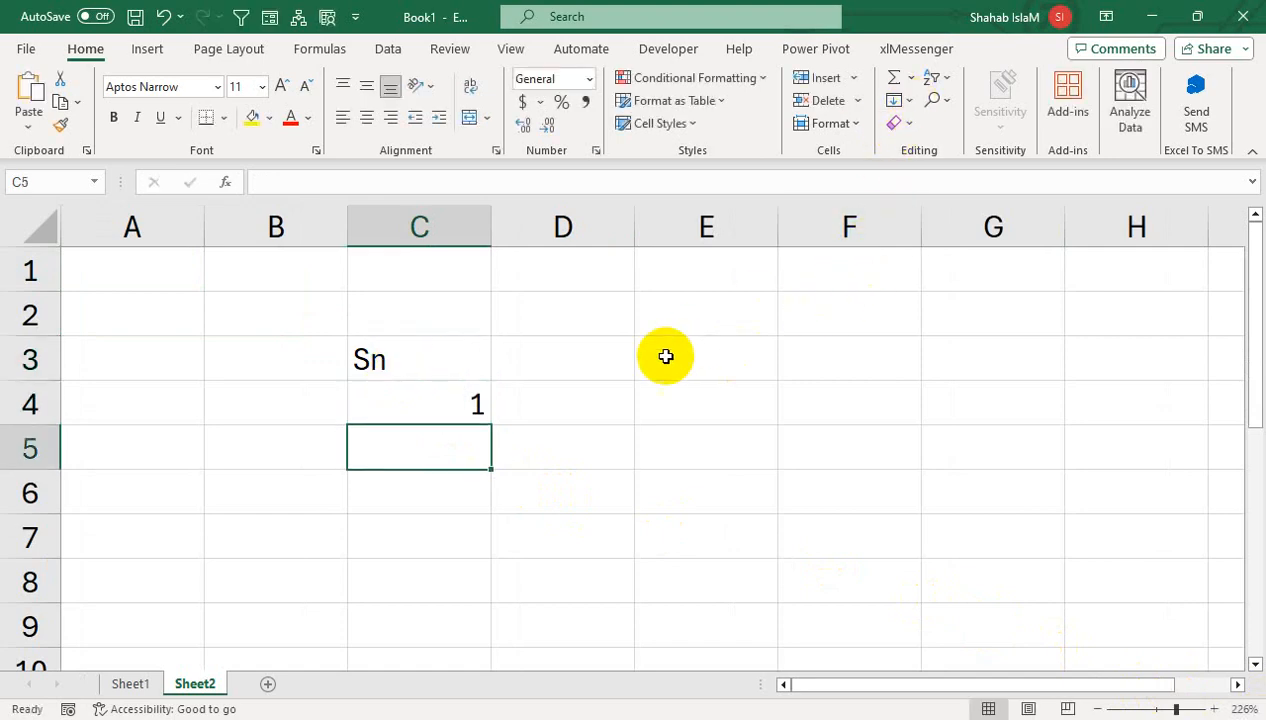
pyautogui.click(450, 408)
pyautogui.moveTo(494, 425); pyautogui.dragTo(489, 656)
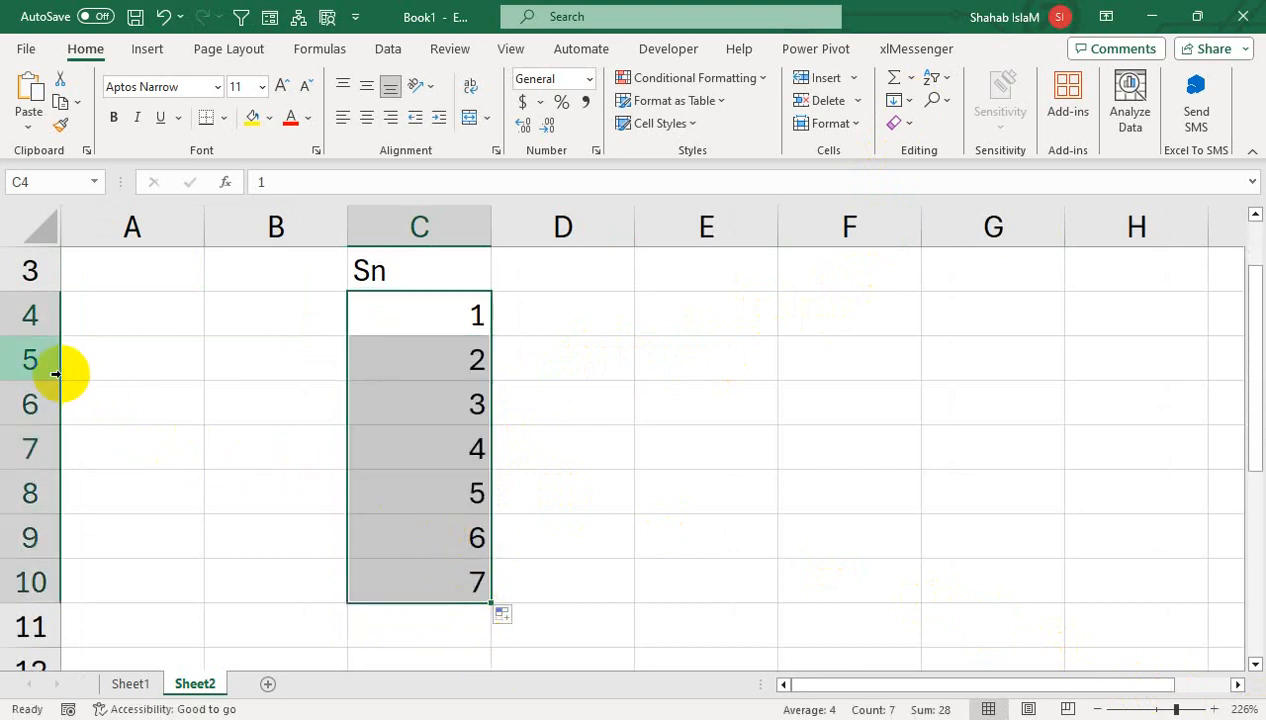
# - Delete rows 5–7, then refill the series from C4 down past row 18
pyautogui.moveTo(42, 368); pyautogui.dragTo(43, 438)
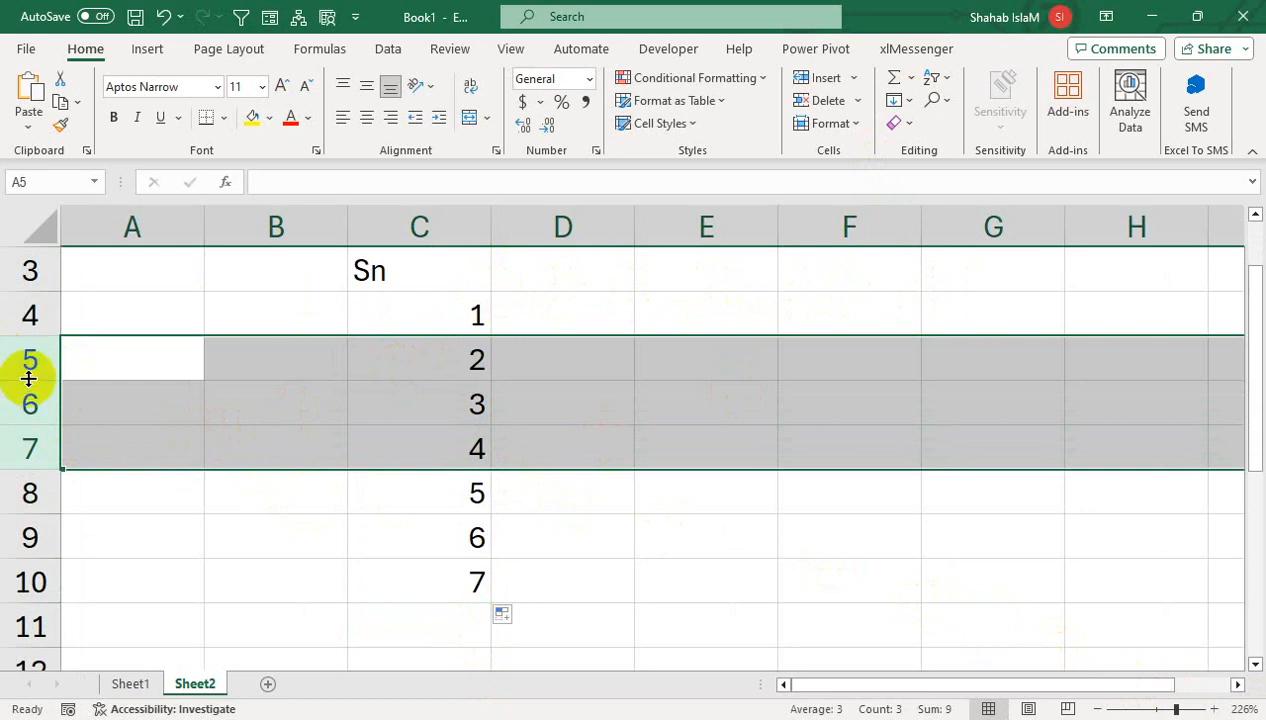
pyautogui.moveTo(28, 360); pyautogui.dragTo(22, 446)
pyautogui.rightClick(22, 446)
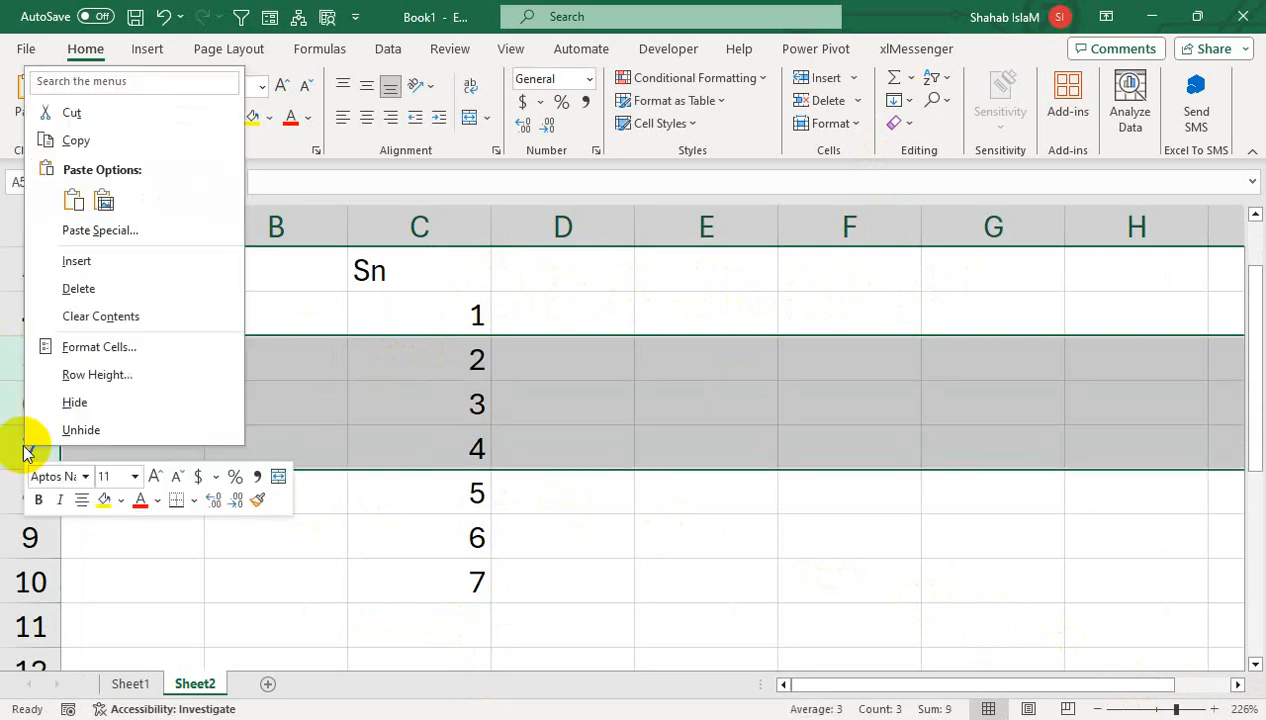
pyautogui.click(119, 291)
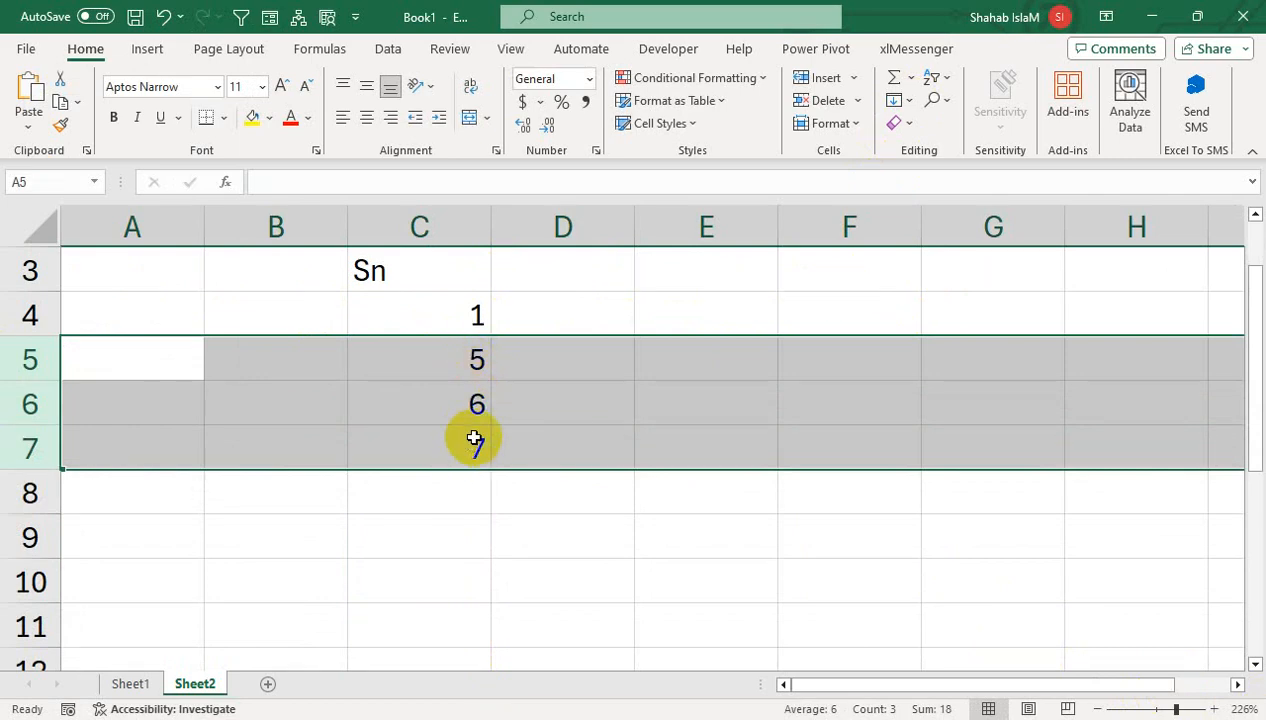
pyautogui.click(482, 323)
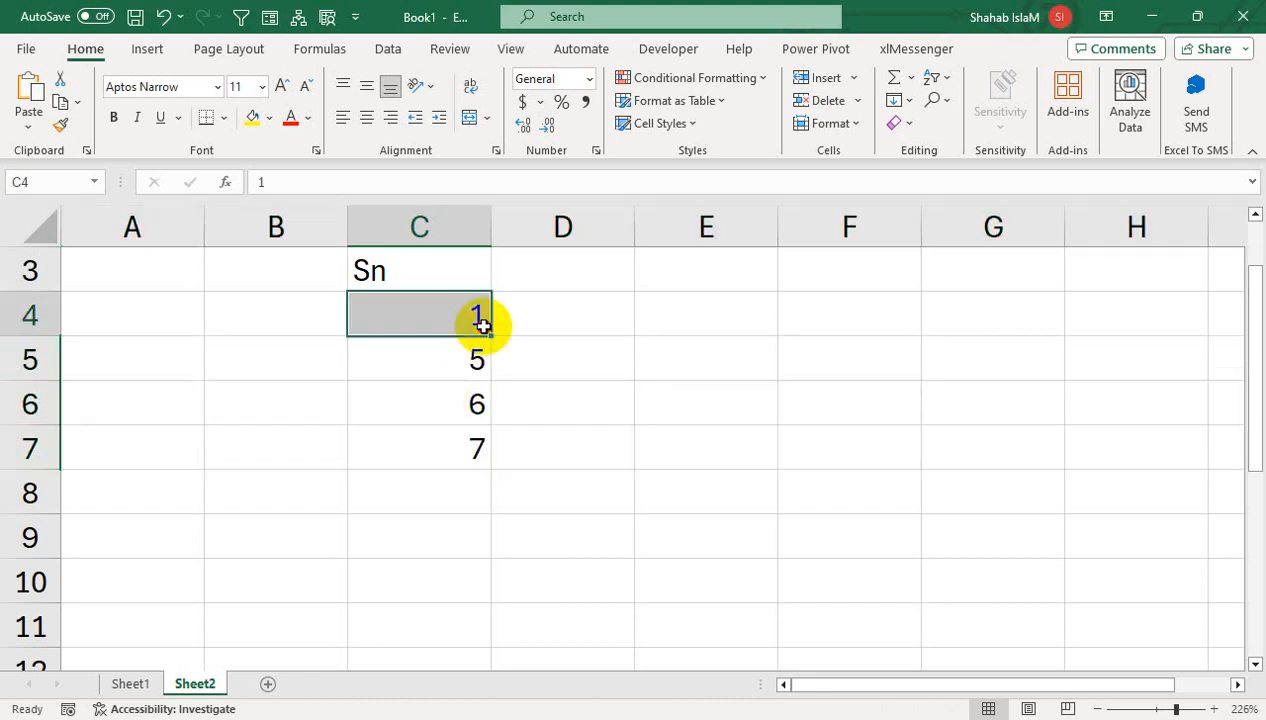
pyautogui.moveTo(489, 339); pyautogui.dragTo(495, 656)
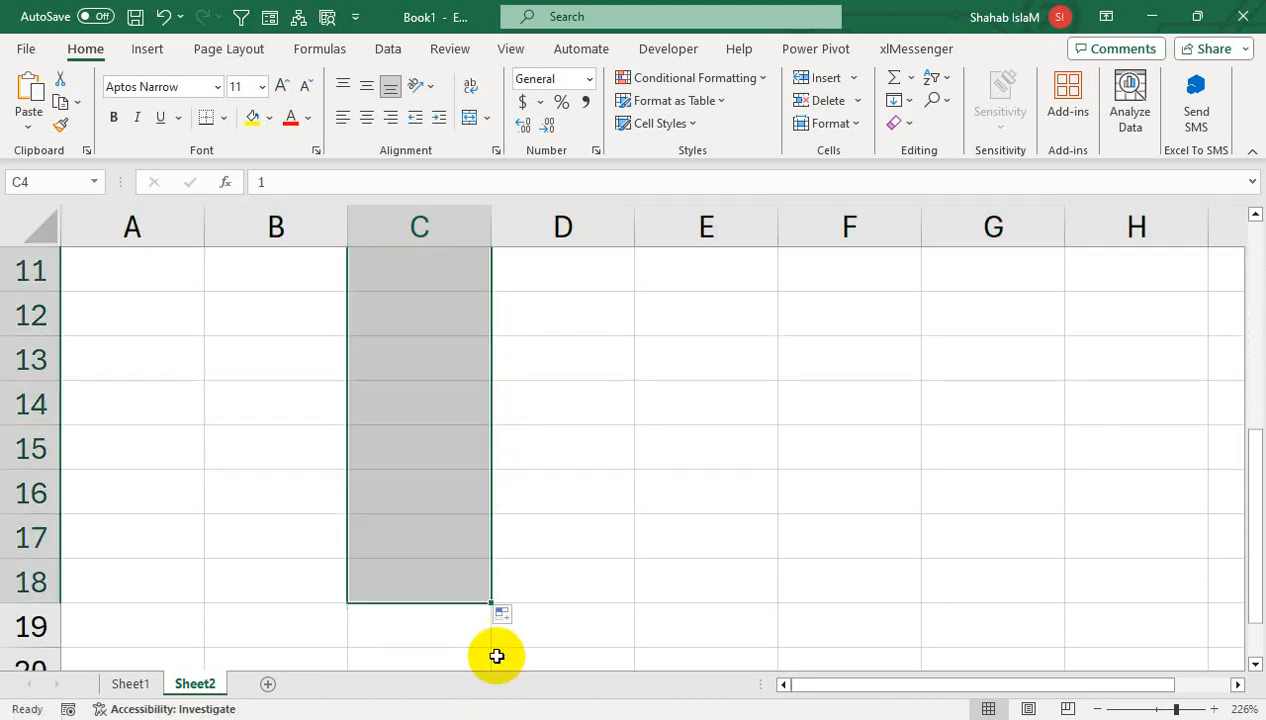
# - Delete rows 6 and 7, then extend the 1, 2 series down column C by double-click fill
pyautogui.scroll(2, 517, 401)
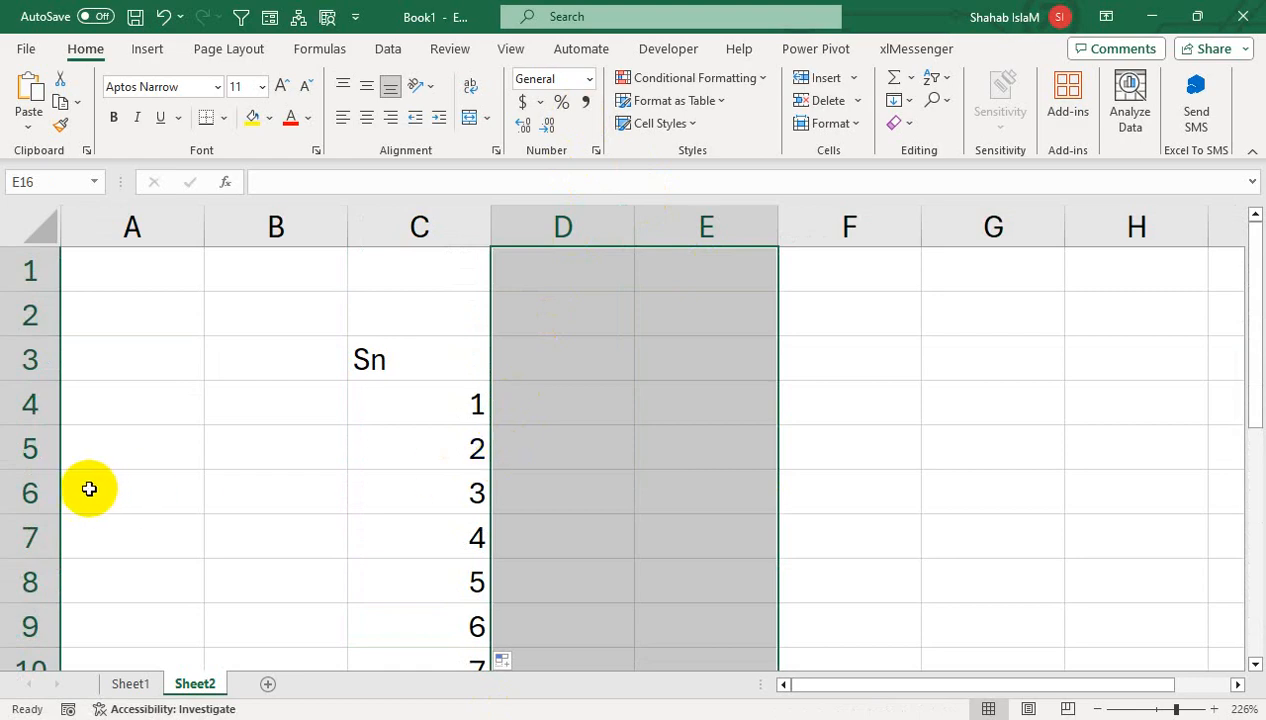
pyautogui.moveTo(56, 490); pyautogui.dragTo(45, 527)
pyautogui.rightClick(45, 527)
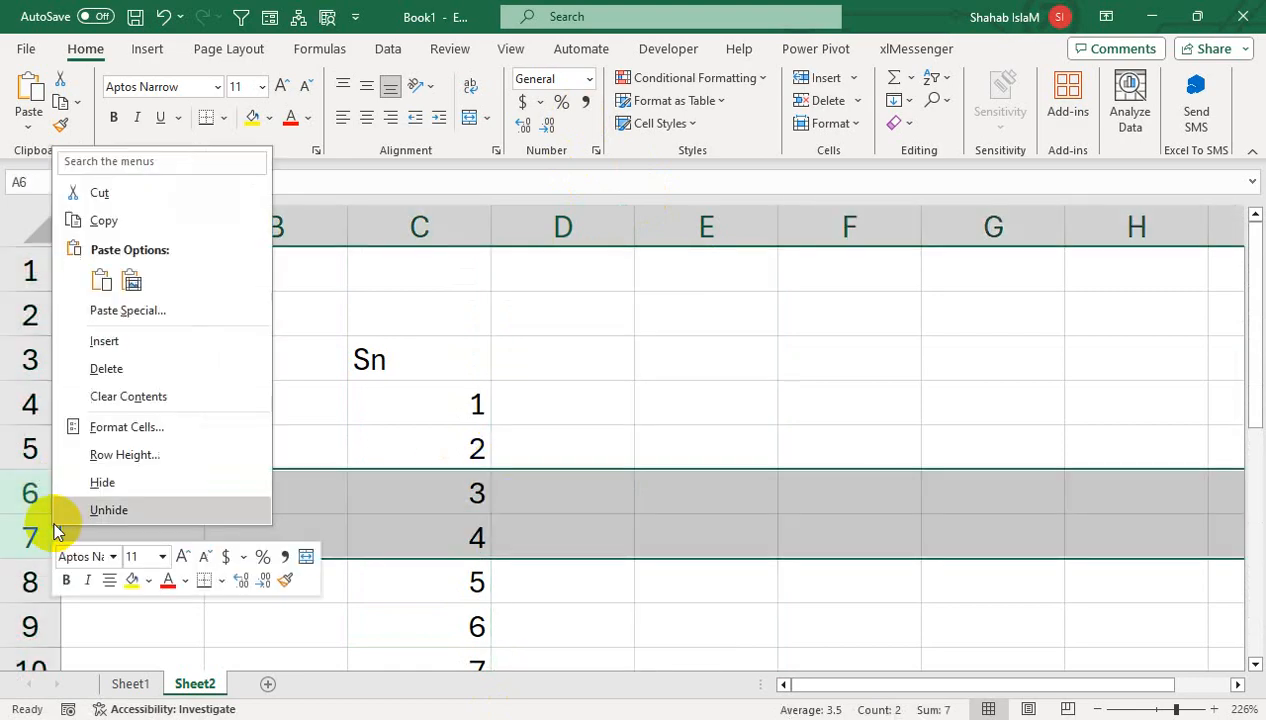
pyautogui.click(141, 367)
pyautogui.moveTo(476, 401); pyautogui.dragTo(482, 448)
pyautogui.doubleClick(491, 467)
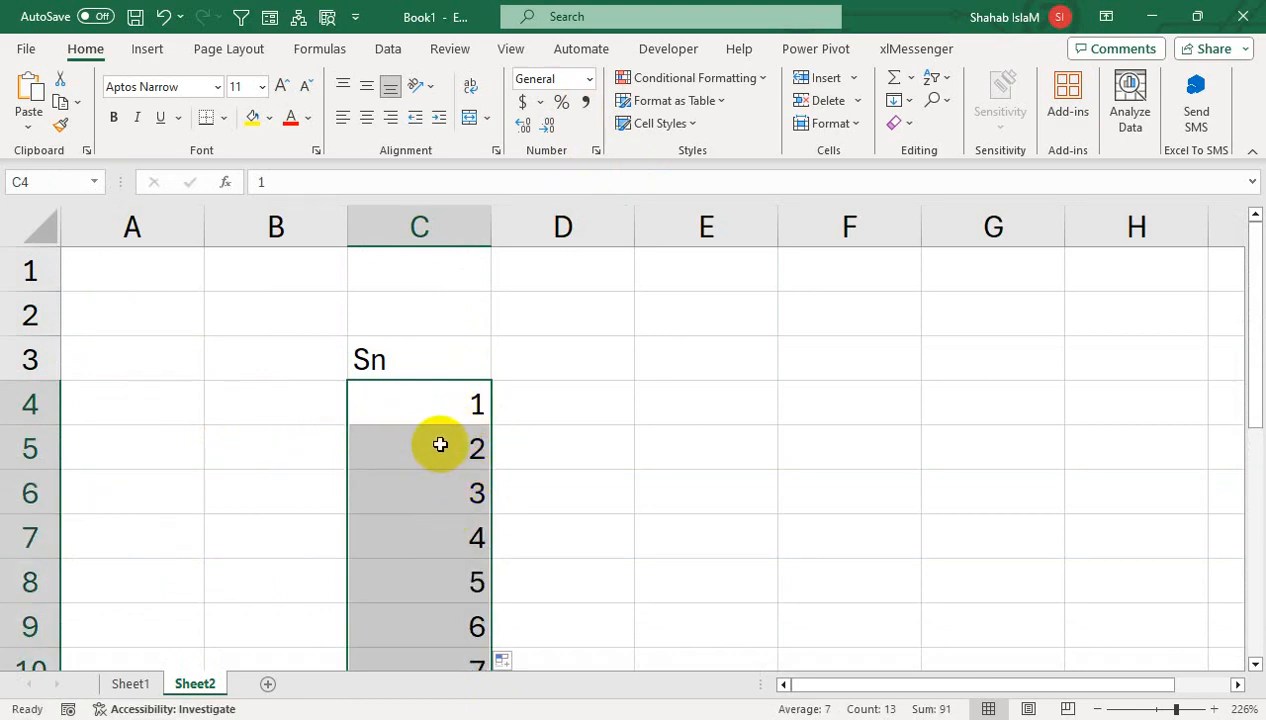
# - Delete column C with its serial numbers and go to Sheet1
pyautogui.rightClick(418, 238)
pyautogui.click(503, 455)
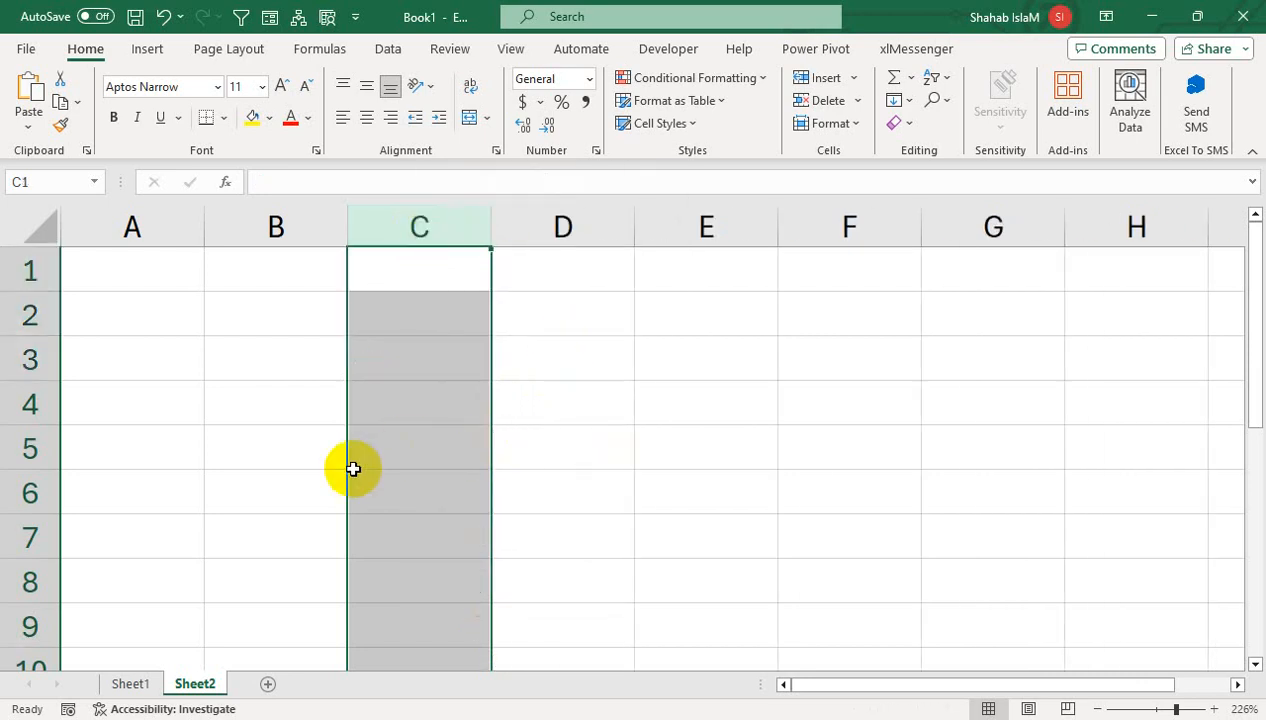
pyautogui.click(353, 468)
pyautogui.click(140, 684)
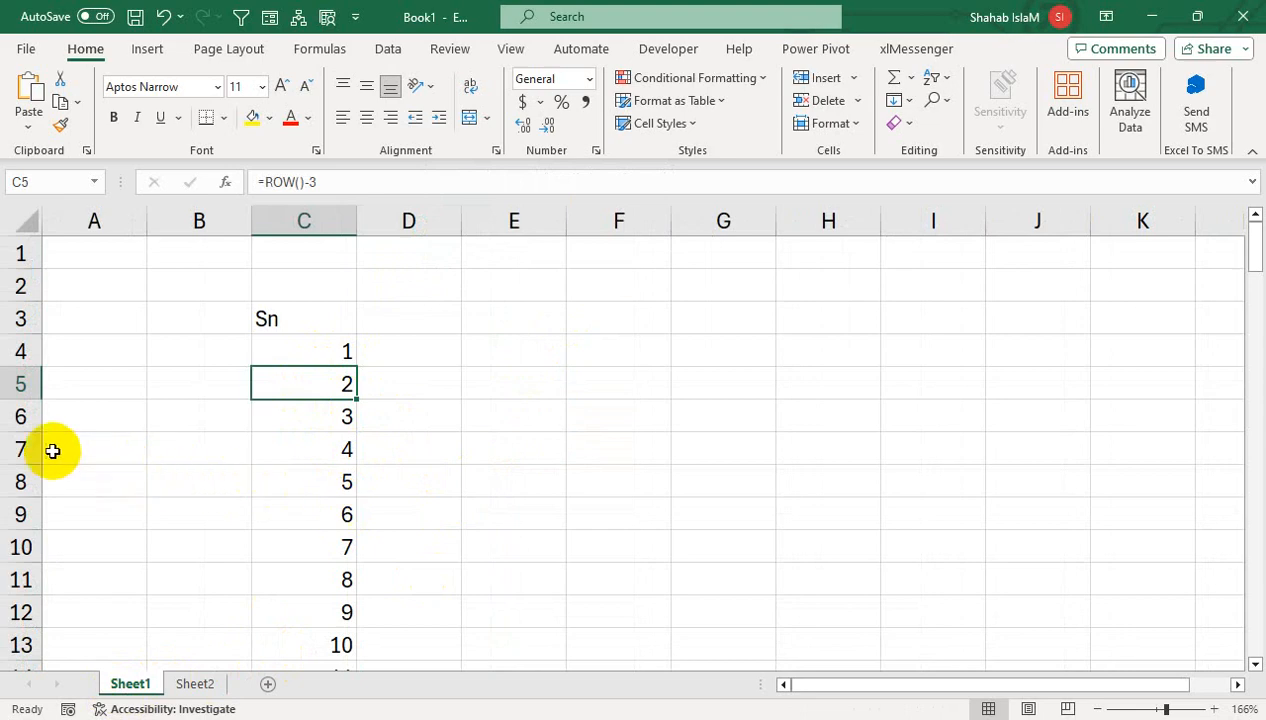
# - Delete rows 7–9, then undo the deletion so the numbering returns
pyautogui.moveTo(23, 449); pyautogui.dragTo(23, 512)
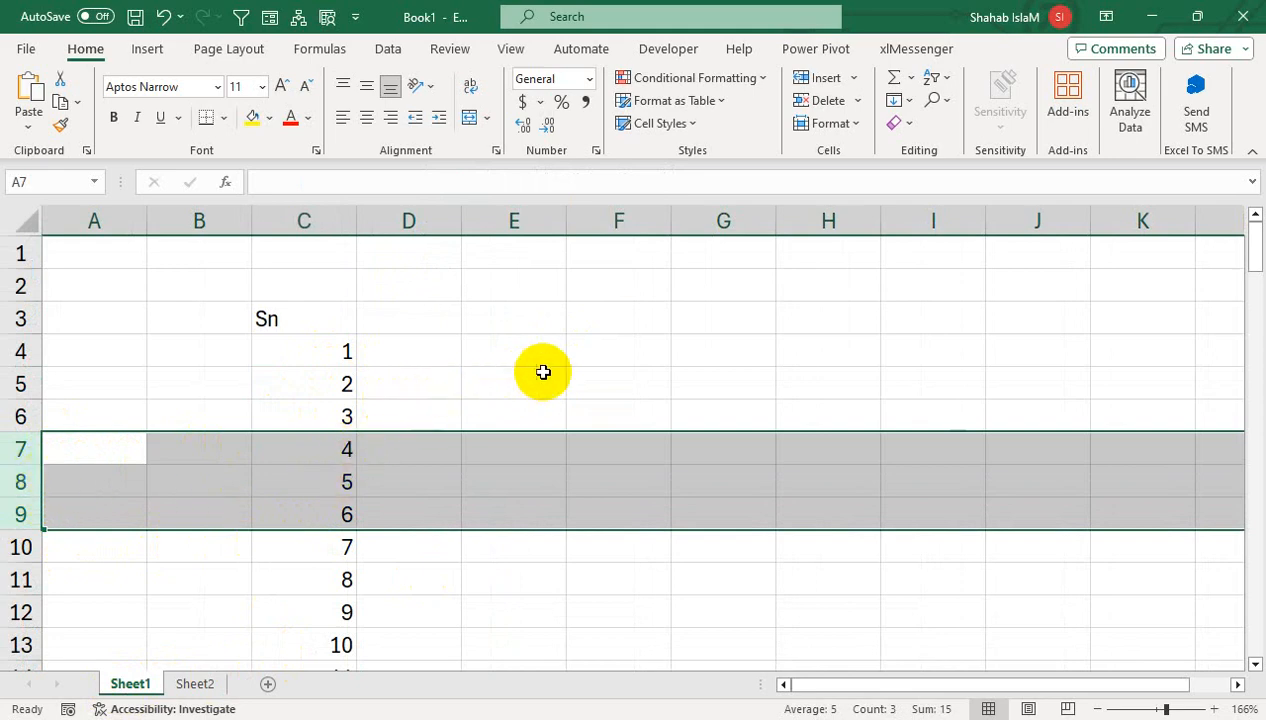
pyautogui.rightClick(20, 482)
pyautogui.click(138, 328)
pyautogui.hotkey('ctrl', 'z')
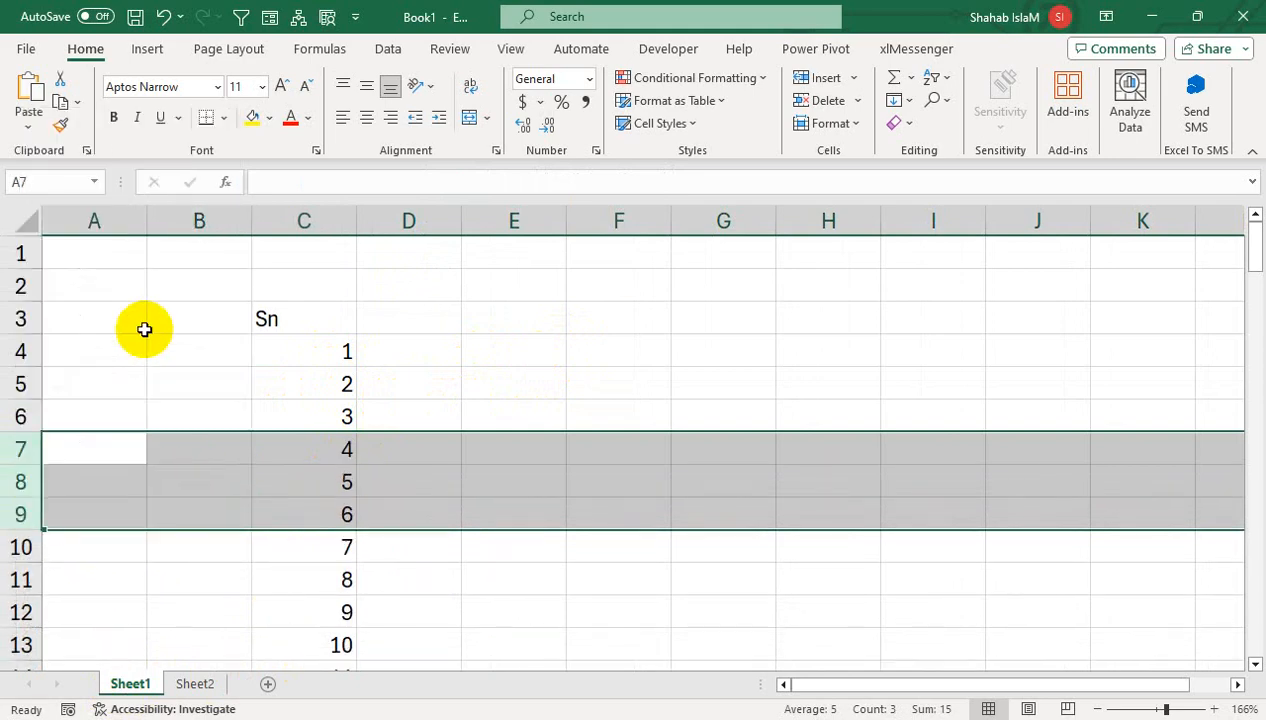
# - Inspect the =ROW()-3 formulas in C6 and C4 without changing them
pyautogui.click(348, 416)
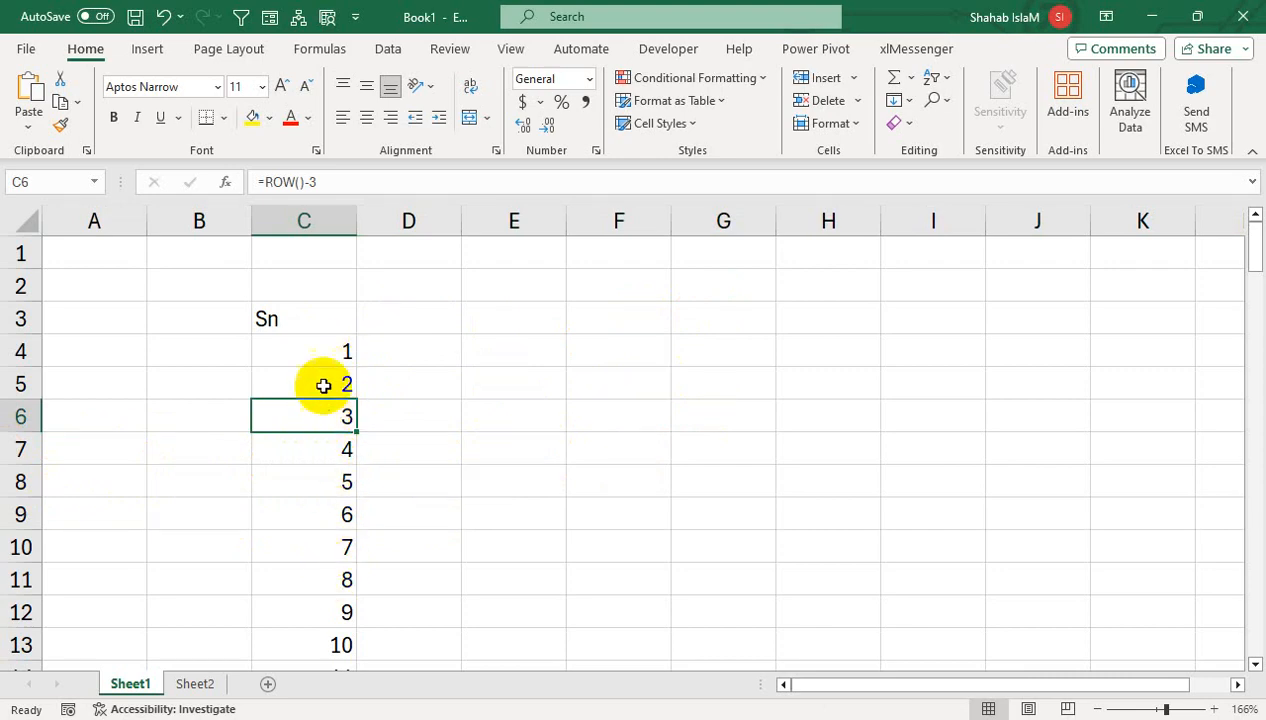
pyautogui.click(325, 348)
pyautogui.doubleClick(323, 345)
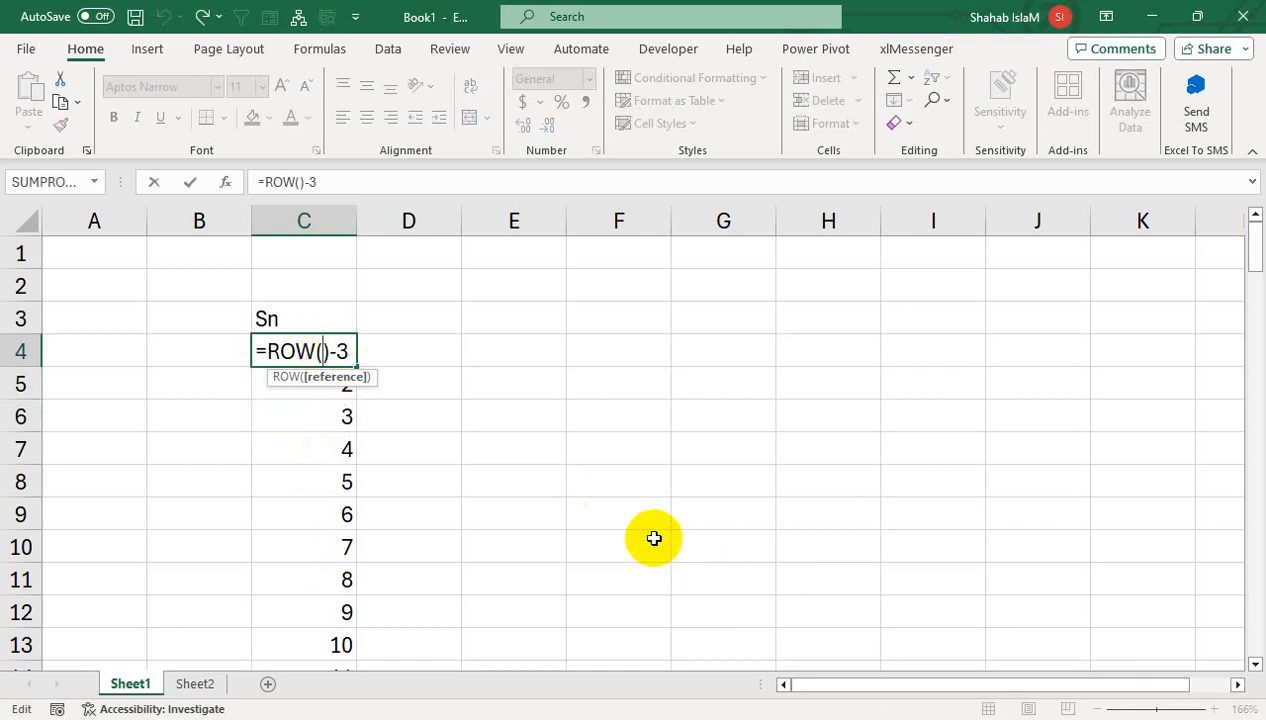
pyautogui.press('Return')
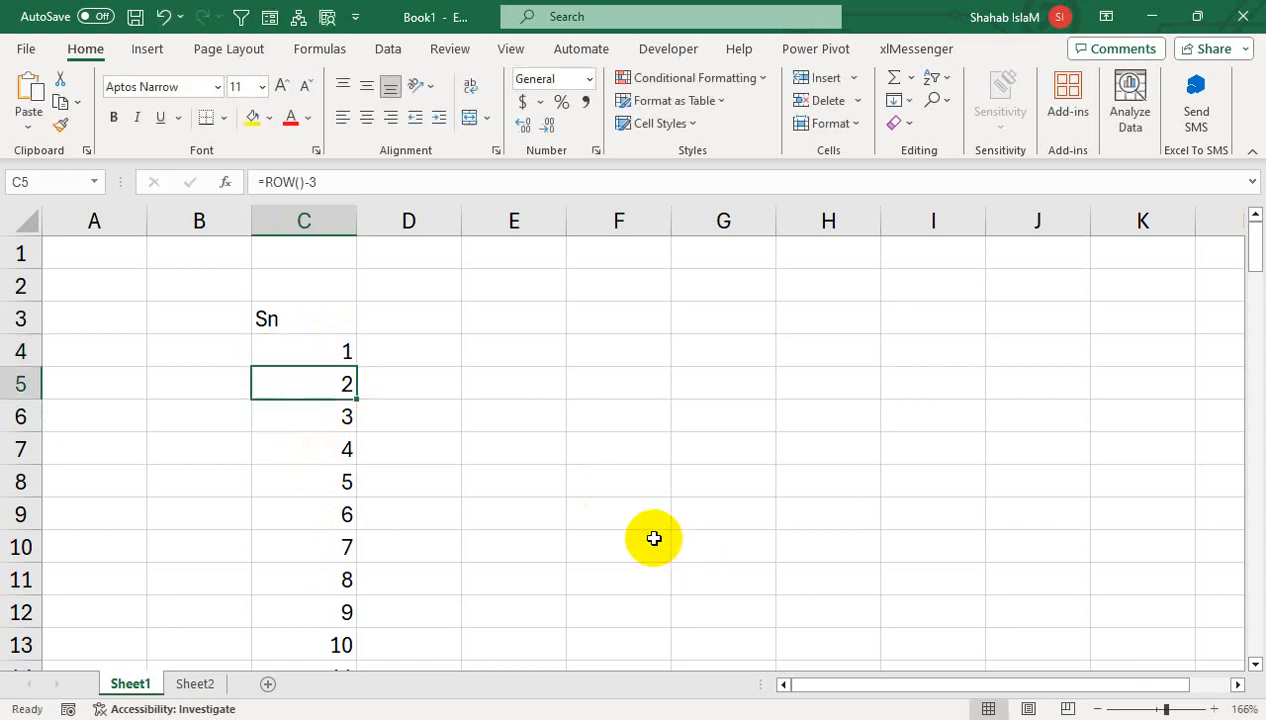
# - Delete column C with the Sn numbers, leaving Sheet1 blank
pyautogui.rightClick(306, 224)
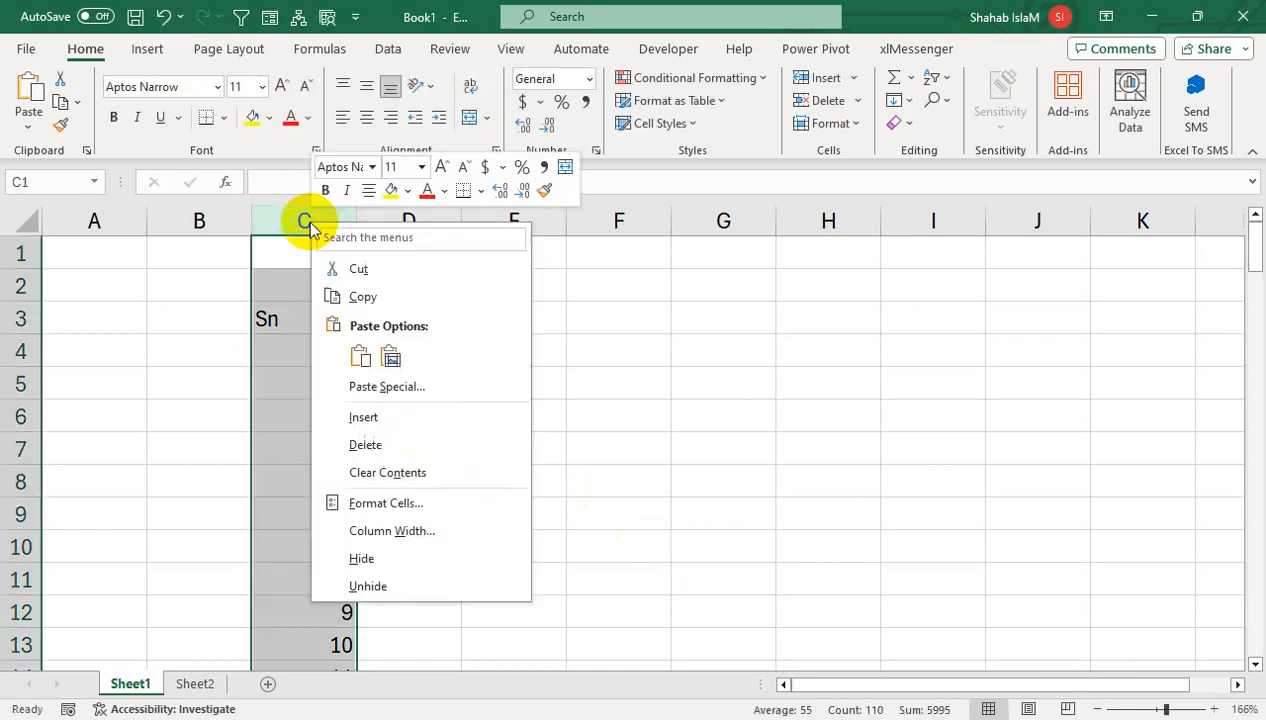
pyautogui.click(366, 443)
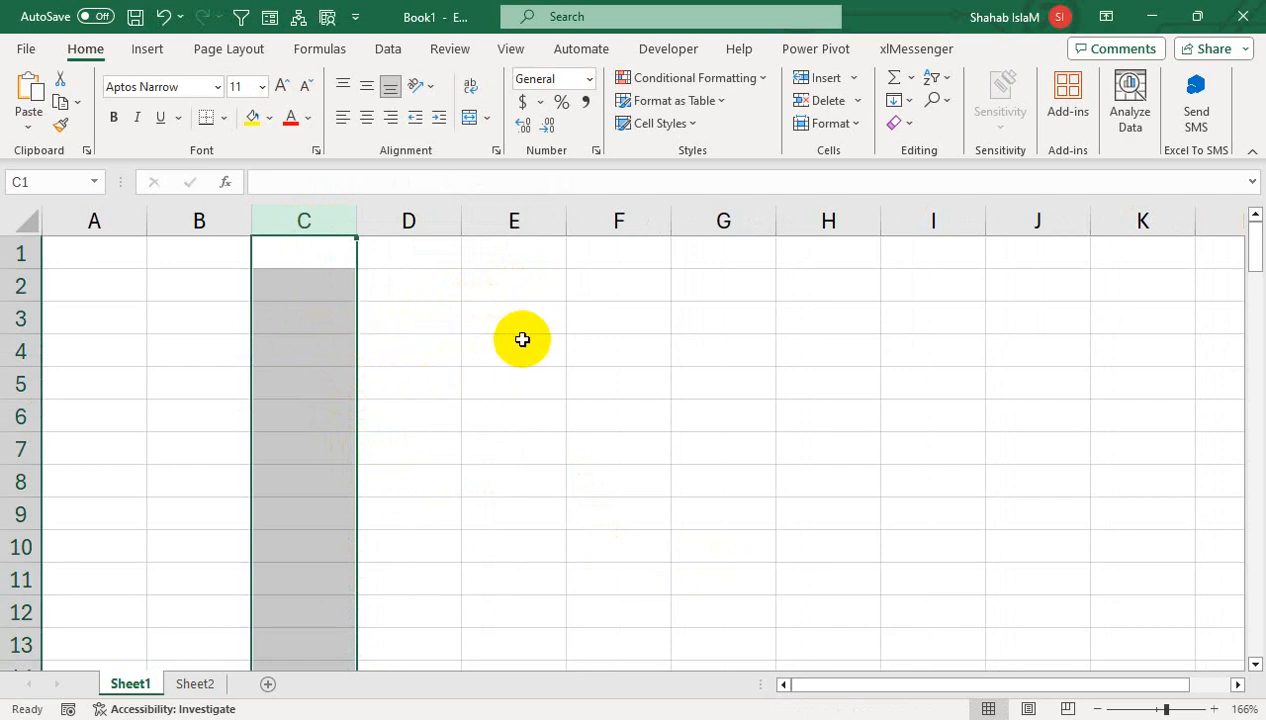
pyautogui.click(131, 327)
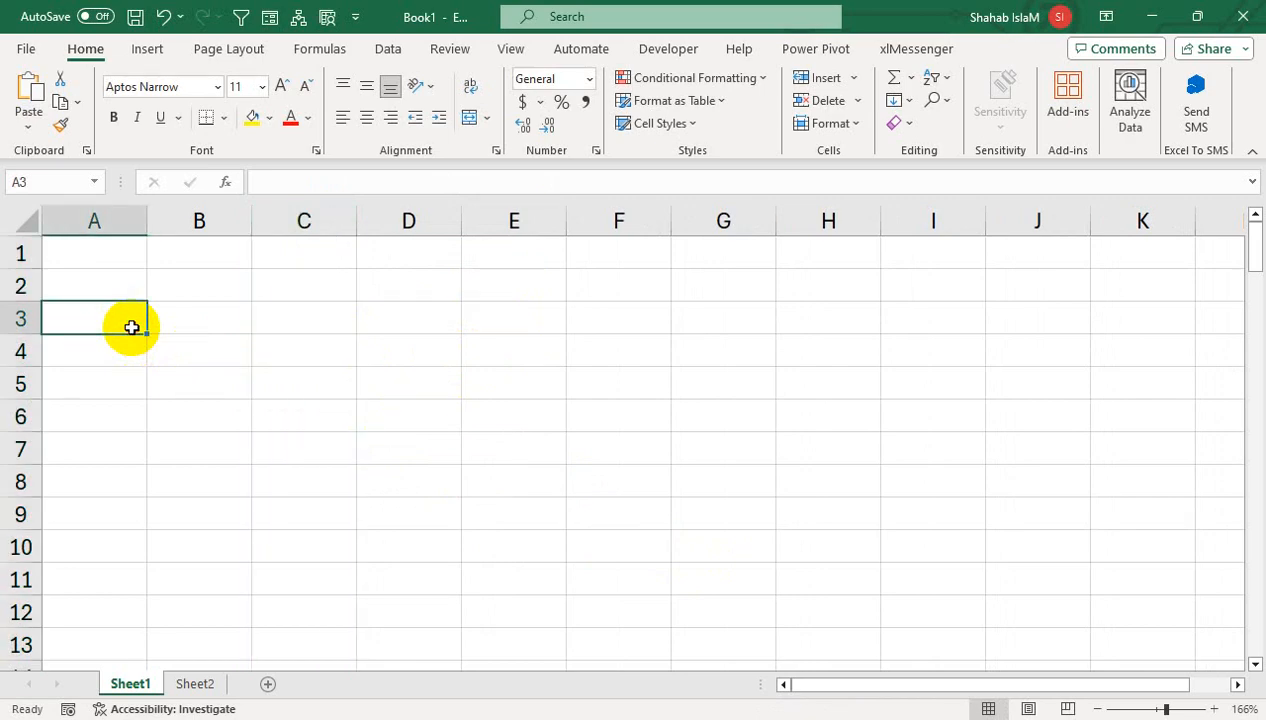
# - Enter headers Sn in A3 and Name in B3
pyautogui.write('Sn')
pyautogui.press('Tab')
pyautogui.write('Name')
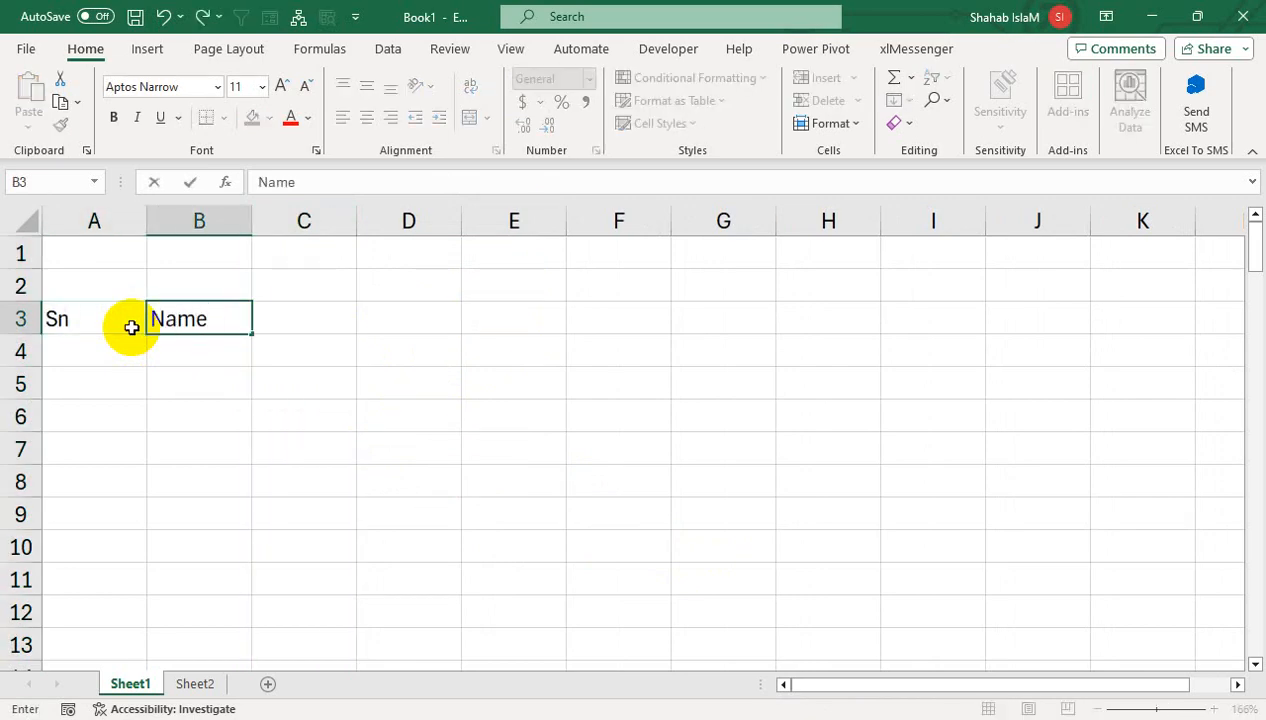
pyautogui.press('Return')
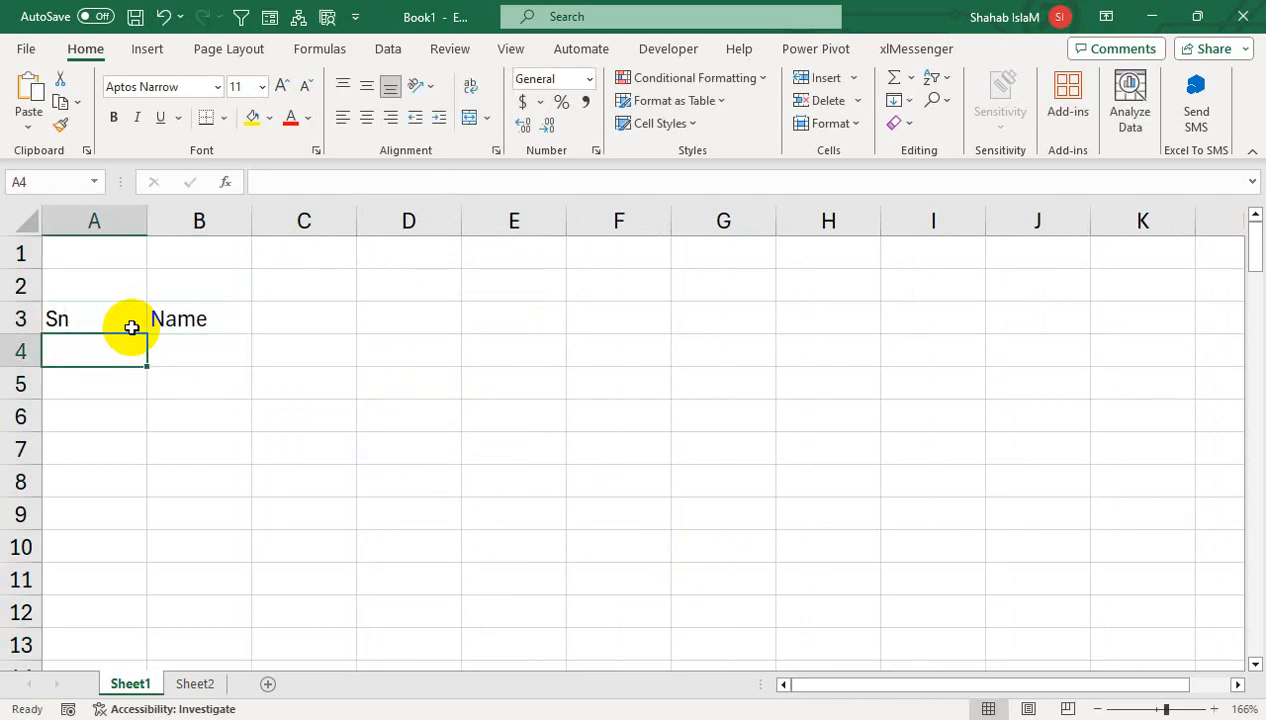
# - Enter =IF(B4<>"",ROW()-3,"") in A4 and fill it down to A12
pyautogui.write('=if')
pyautogui.press('Tab')
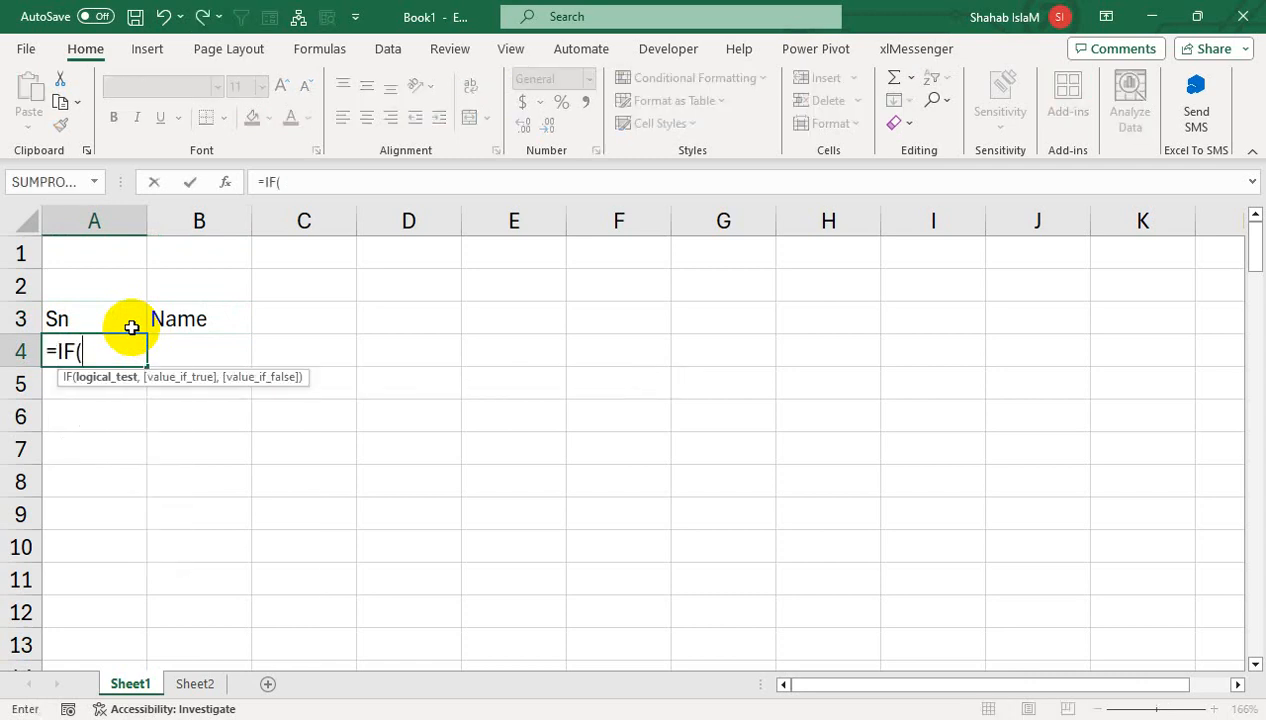
pyautogui.press('Right')
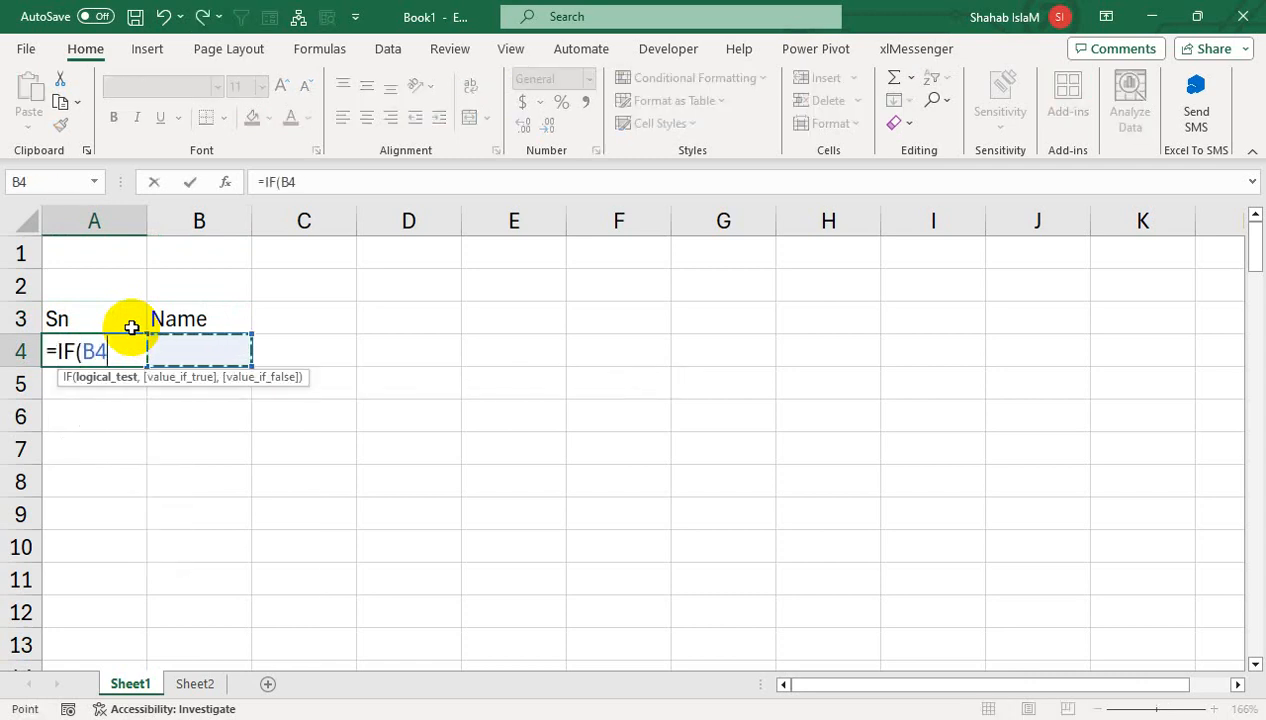
pyautogui.write('<>""')
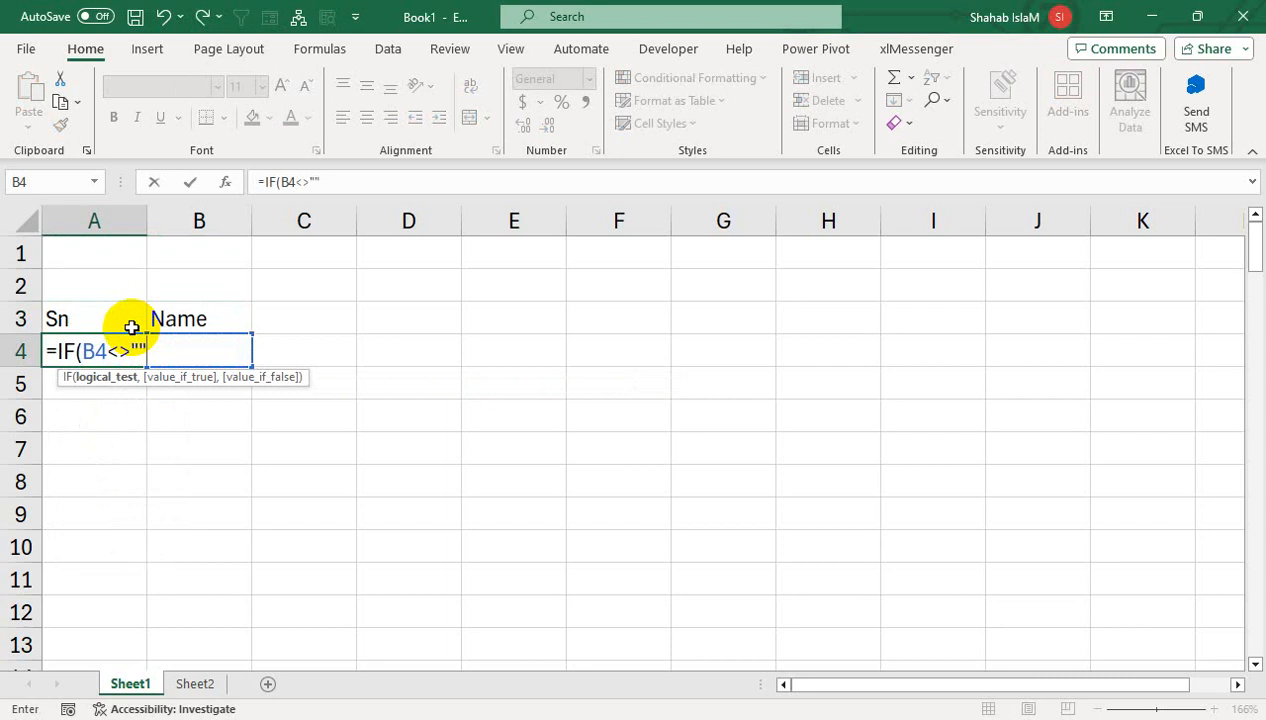
pyautogui.write(',Row')
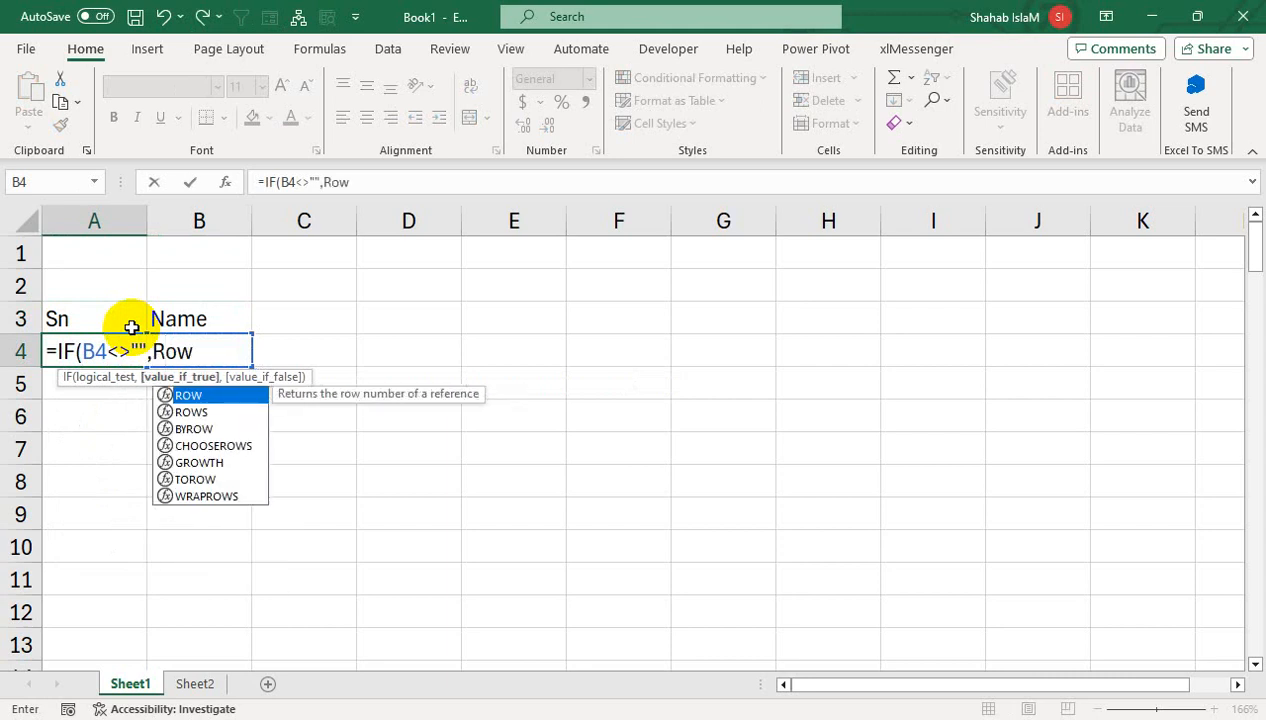
pyautogui.write('()-3')
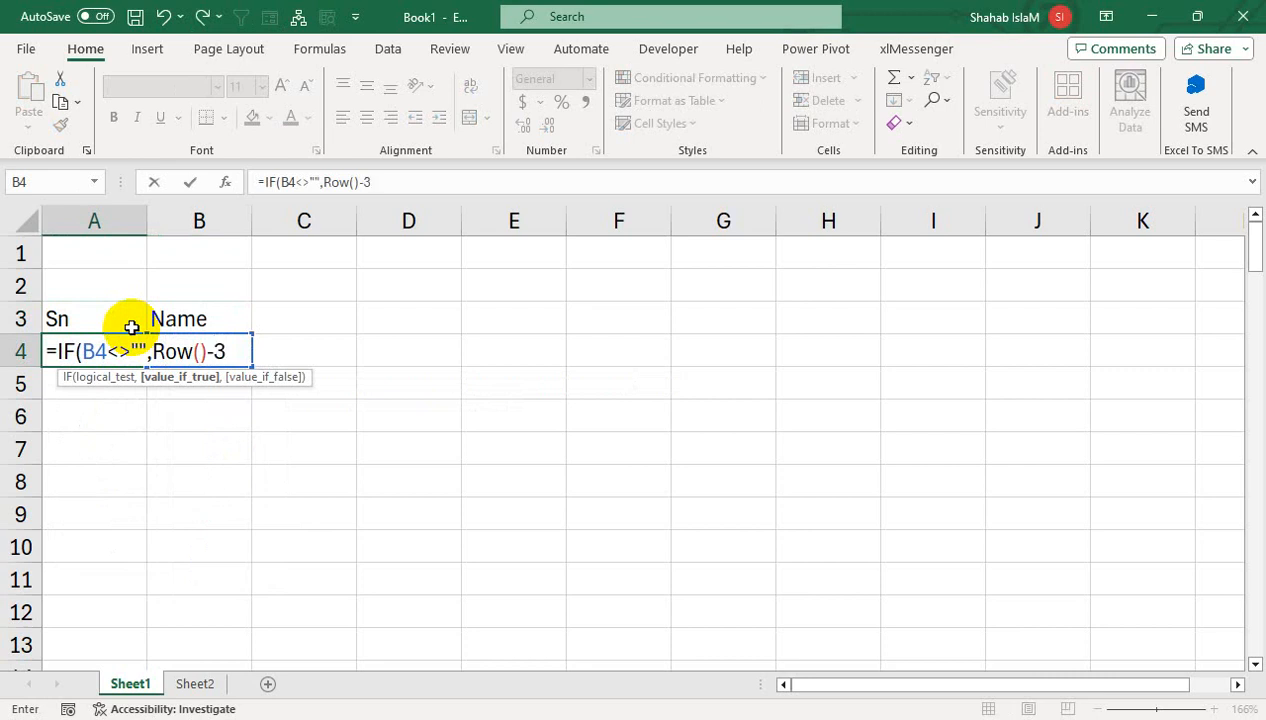
pyautogui.write(',"")')
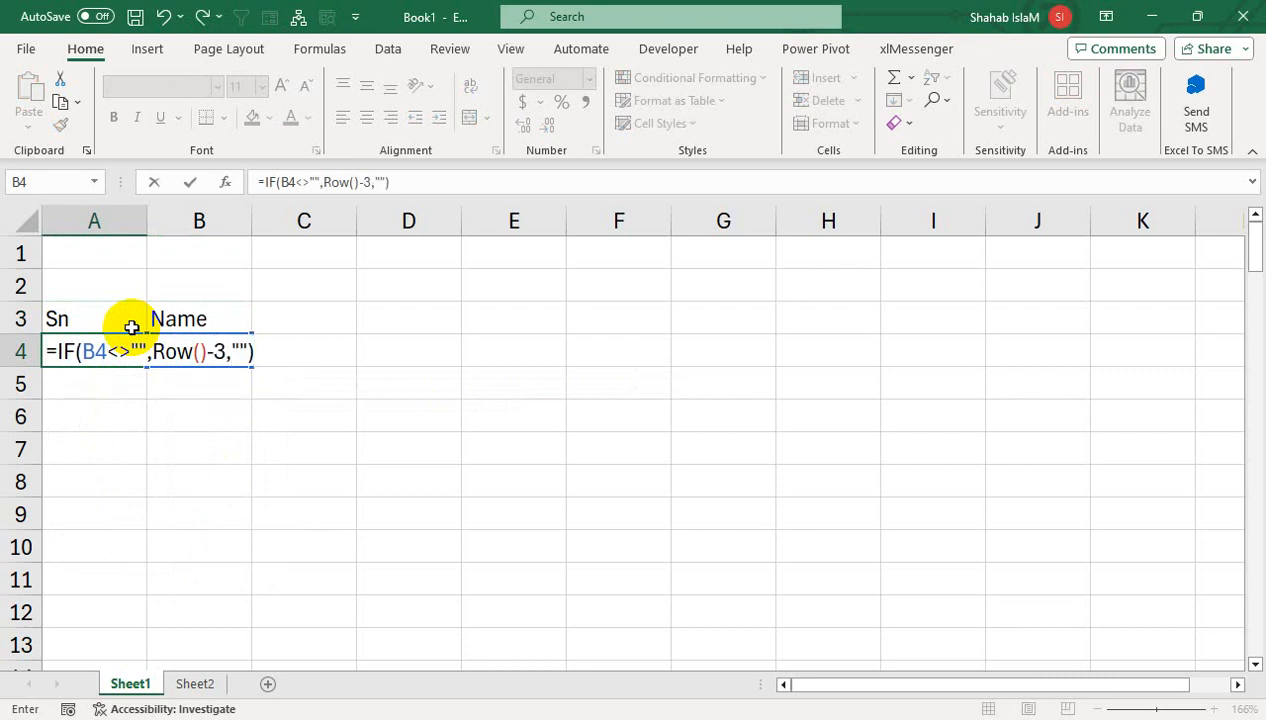
pyautogui.press('Return')
pyautogui.press('Up')
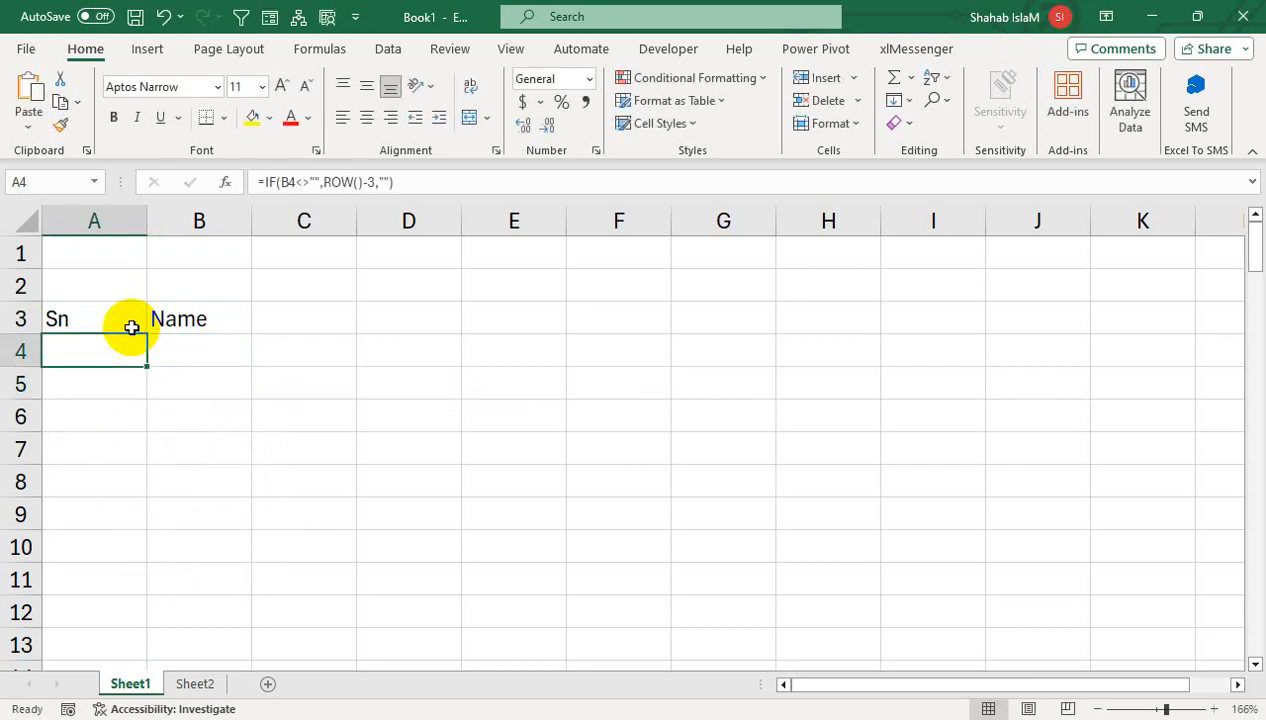
pyautogui.moveTo(146, 366); pyautogui.dragTo(165, 634)
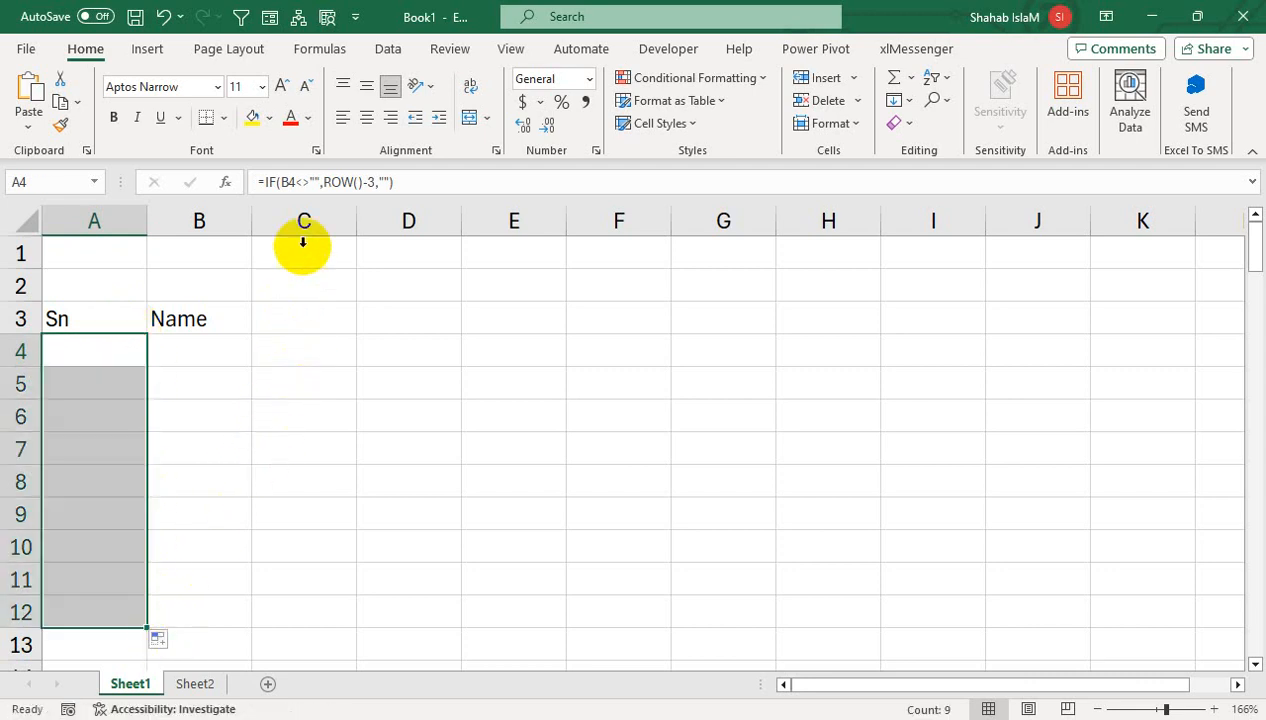
pyautogui.click(208, 346)
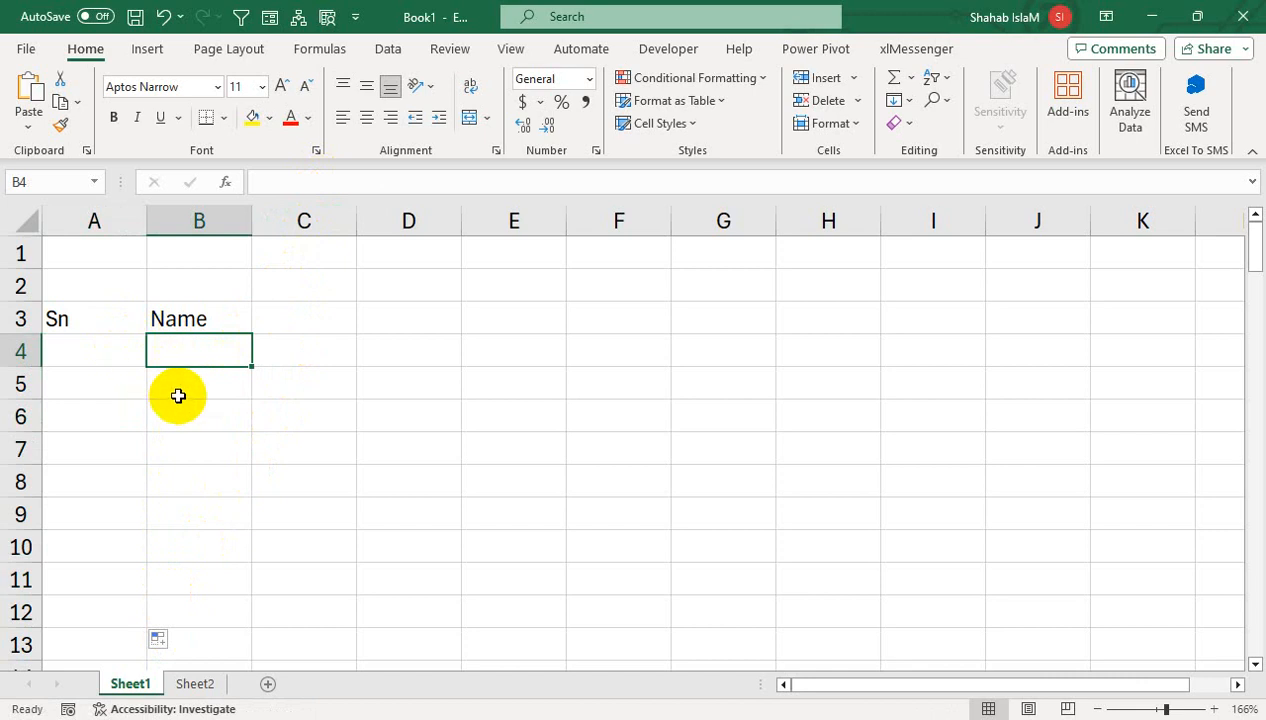
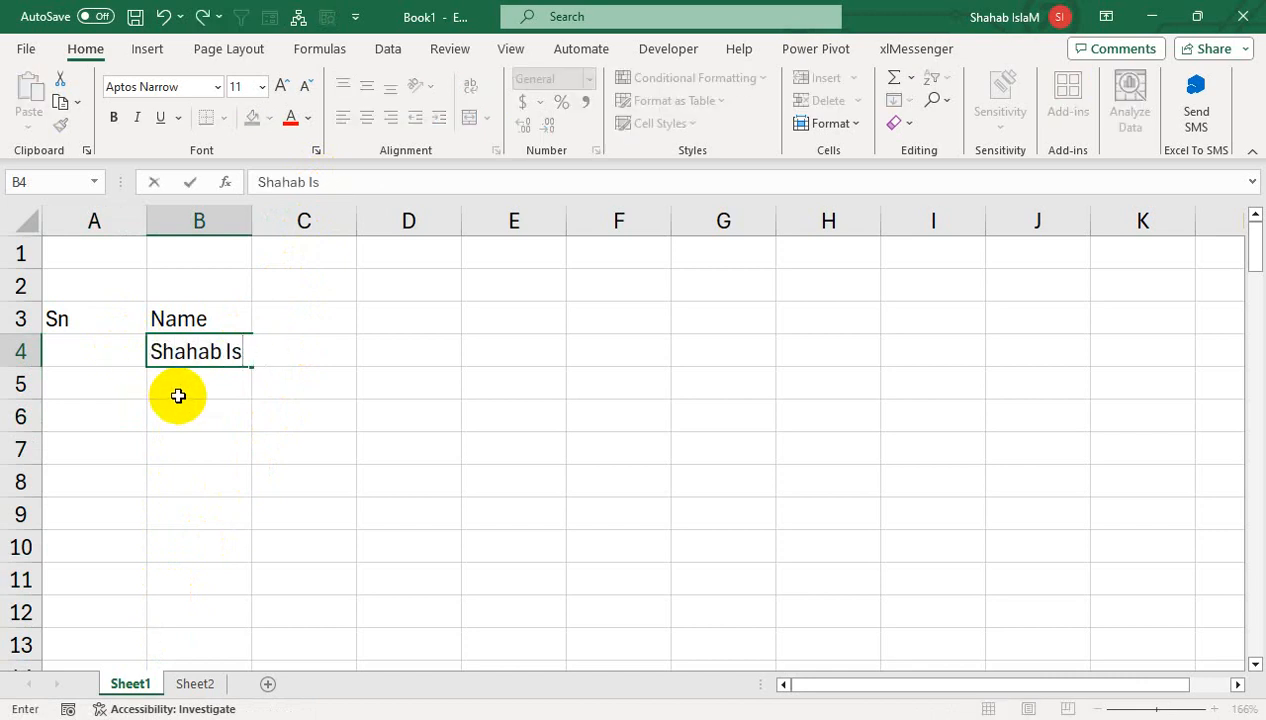
# - Enter the first name in B4, widen column B, and center the Sn numbers in column A
pyautogui.press('Return')
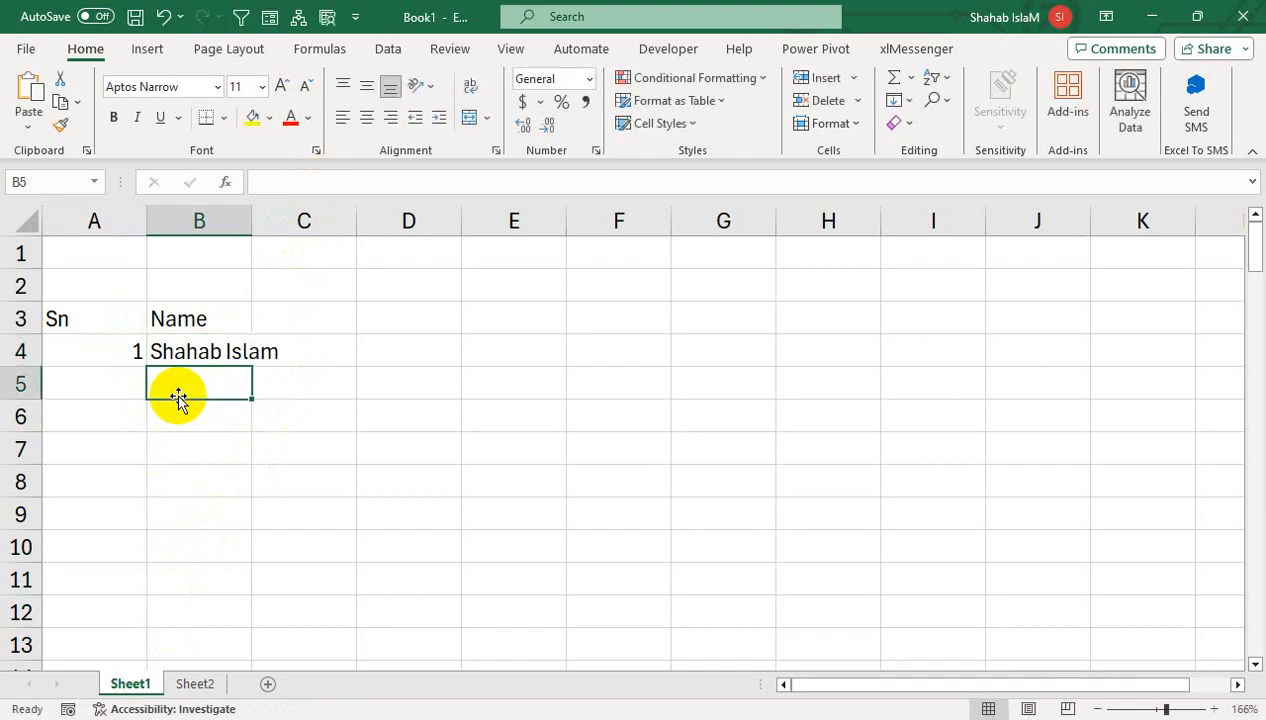
pyautogui.moveTo(251, 220); pyautogui.dragTo(301, 220)
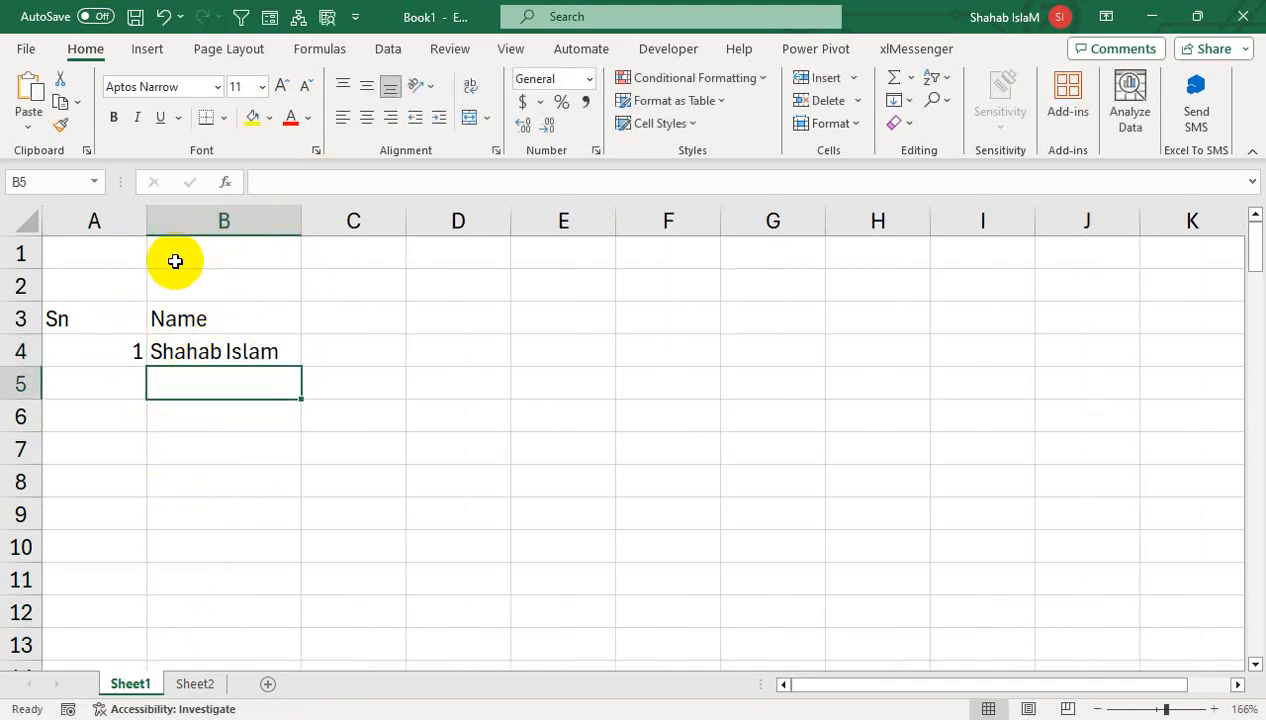
pyautogui.click(121, 212)
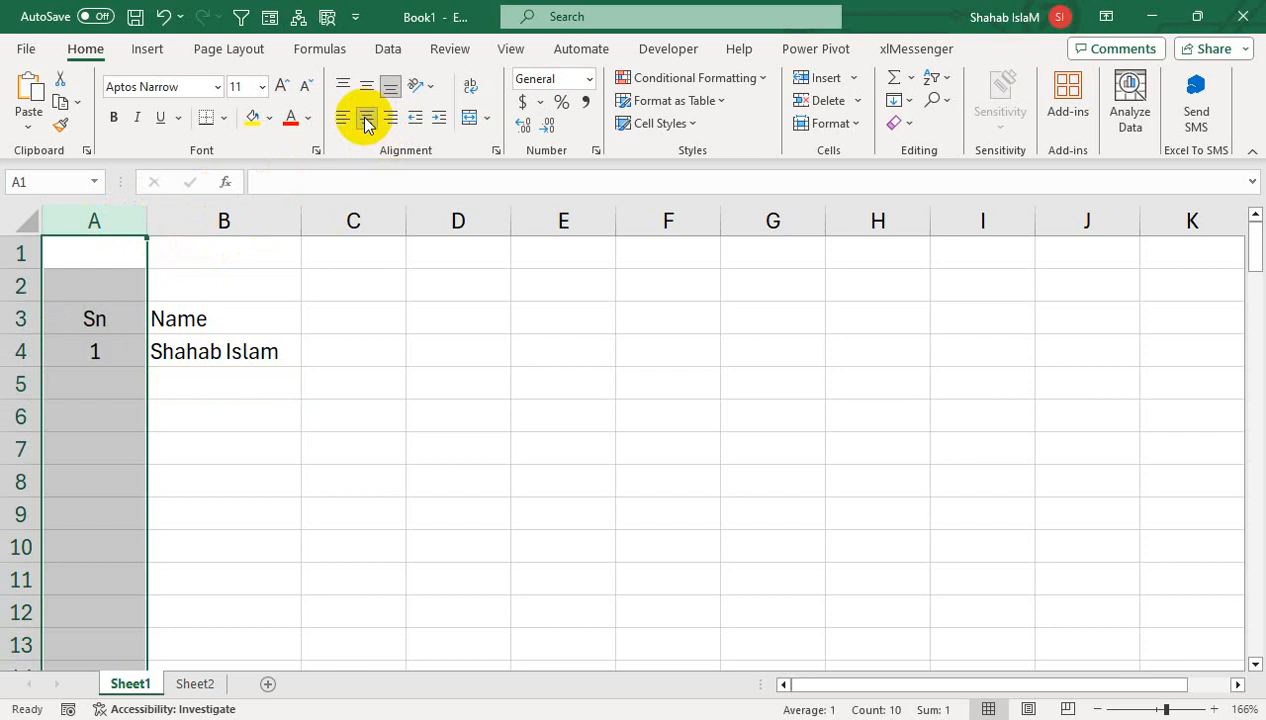
pyautogui.click(189, 392)
pyautogui.click(93, 358)
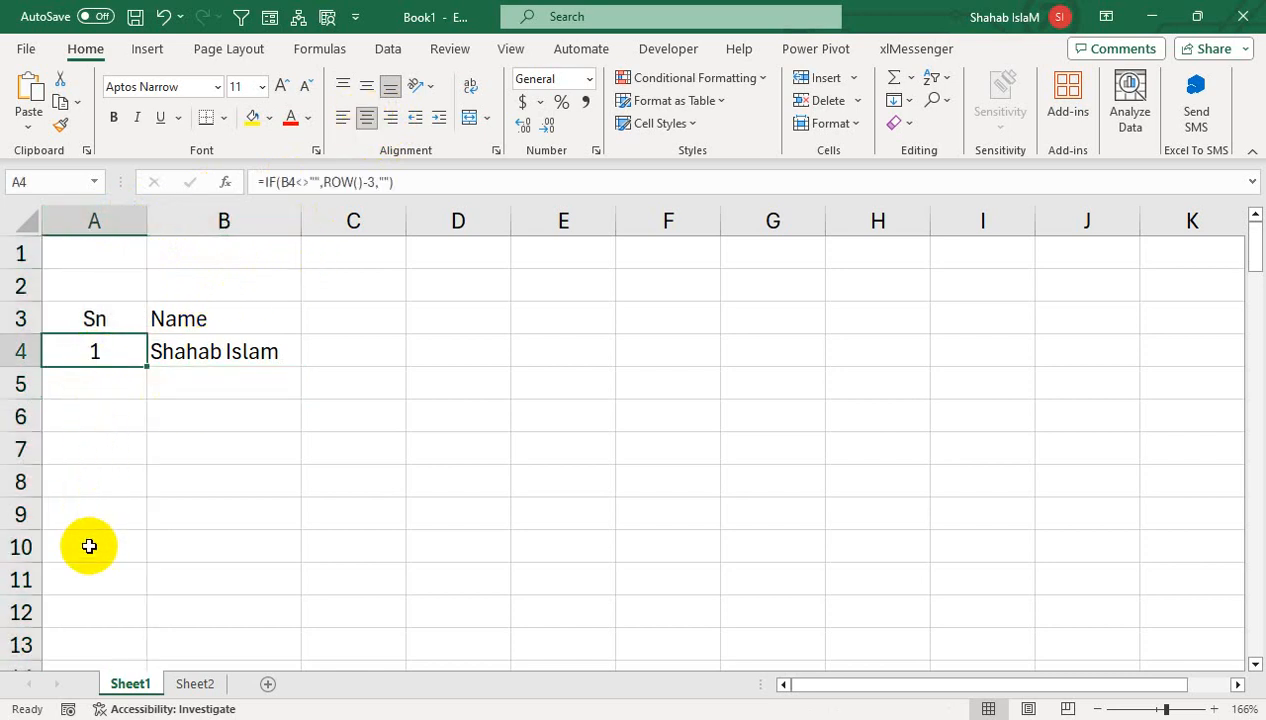
# - Enter three more names in B5:B7, correcting typos, so A5:A7 number them 2–4
pyautogui.click(198, 379)
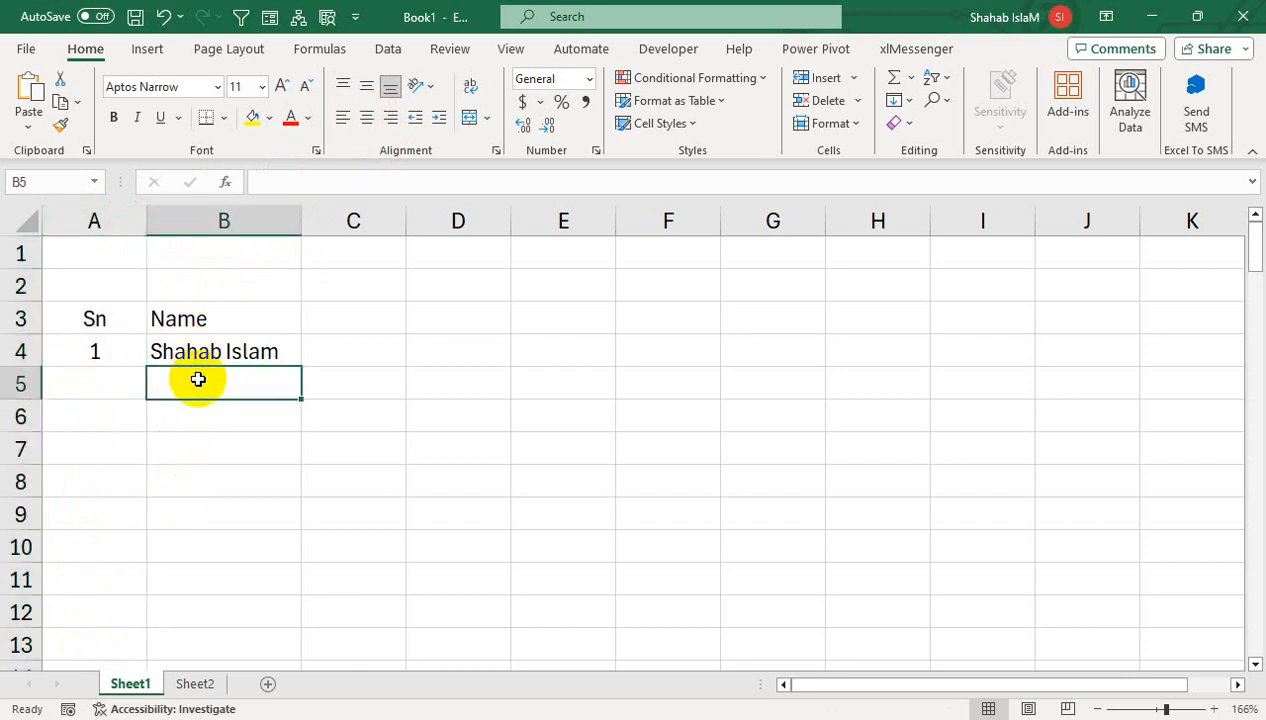
pyautogui.write('Ahmed')
pyautogui.press('Return')
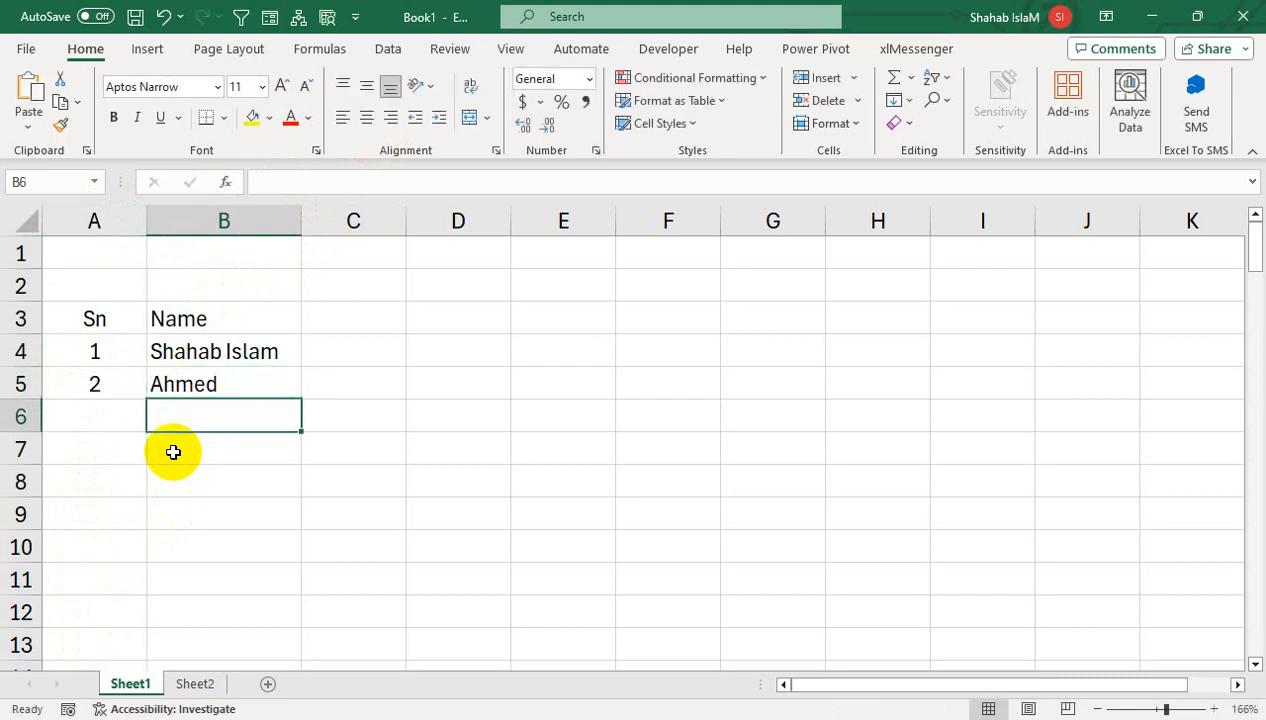
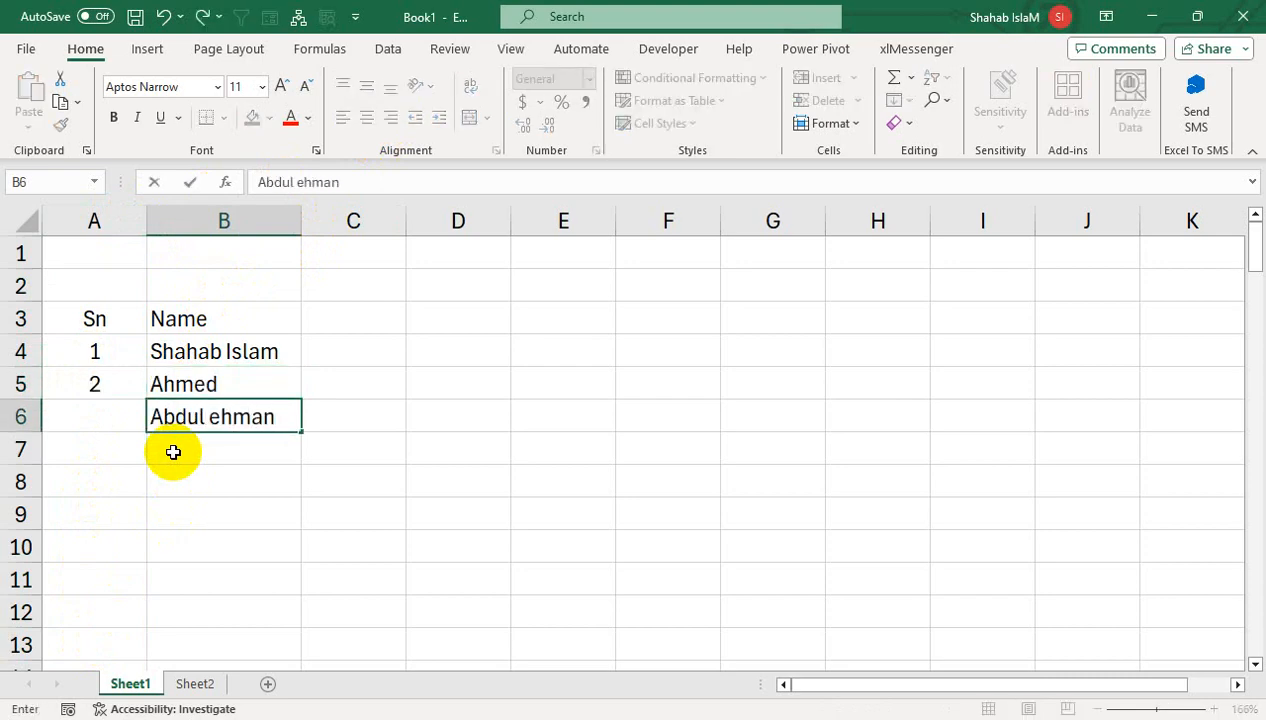
pyautogui.write('Rehamn')
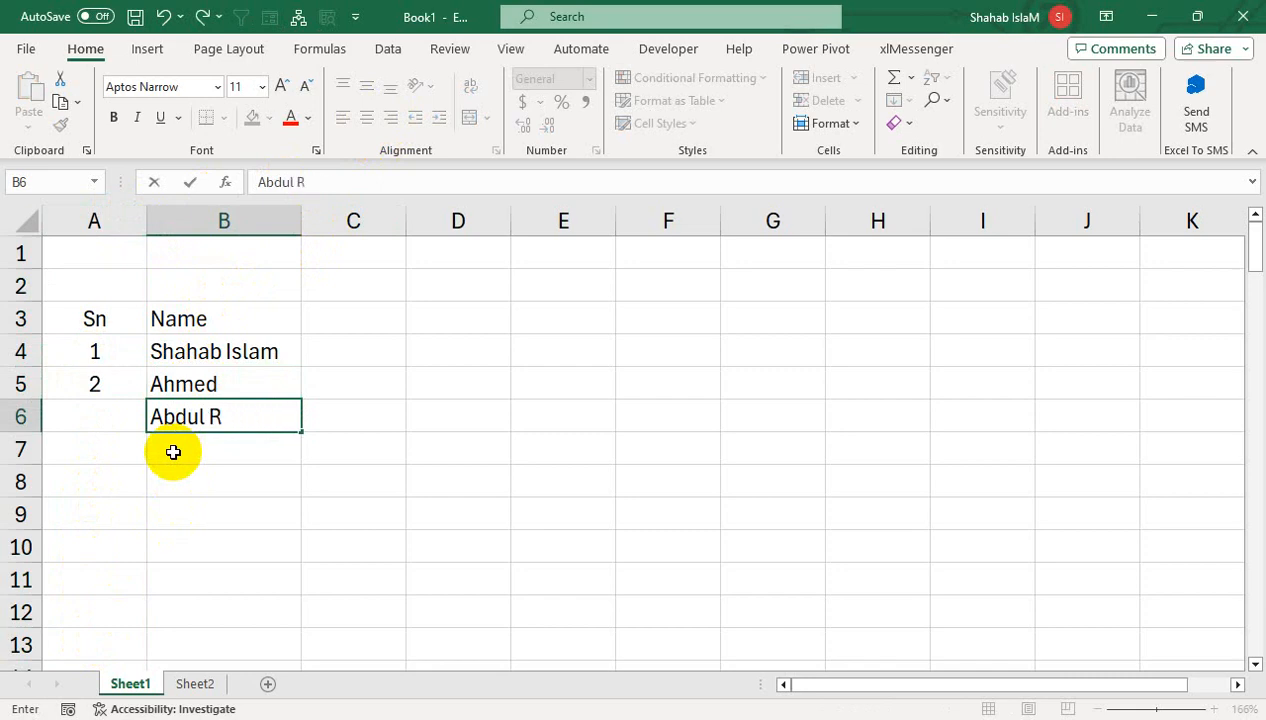
pyautogui.press('BackSpace')
pyautogui.press('BackSpace')
pyautogui.press('BackSpace')
pyautogui.write('man')
pyautogui.press('Return')
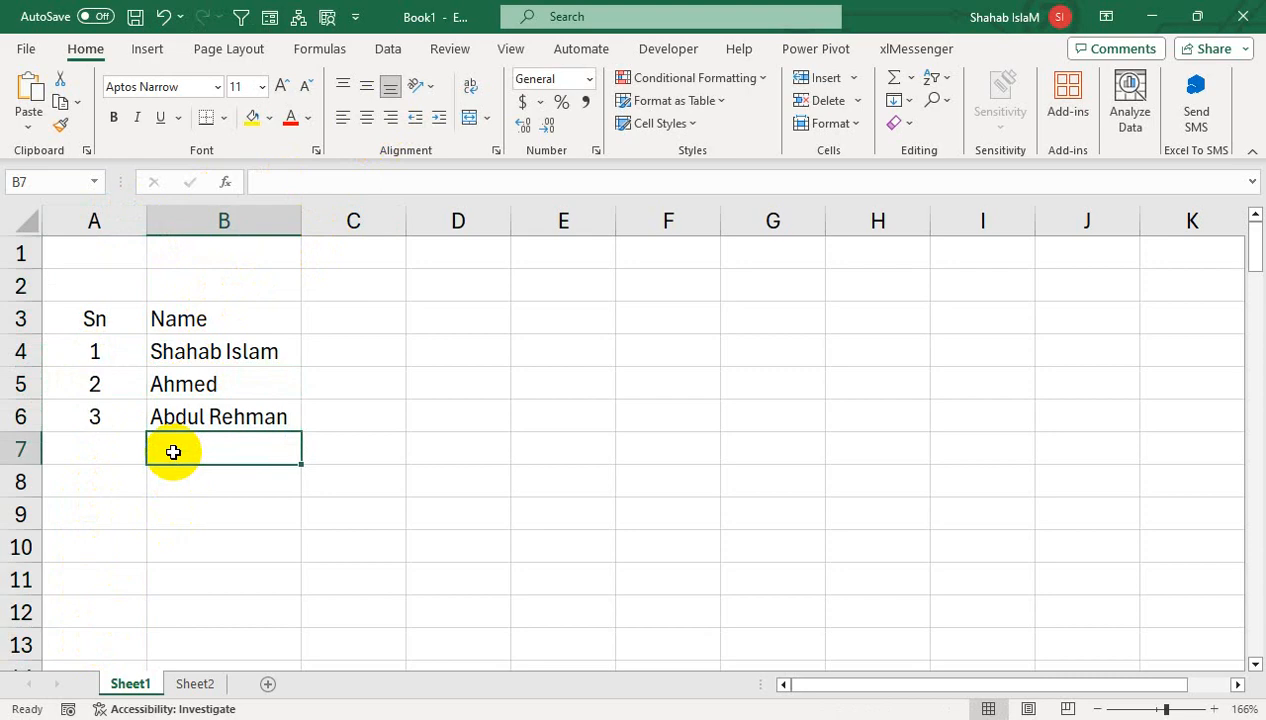
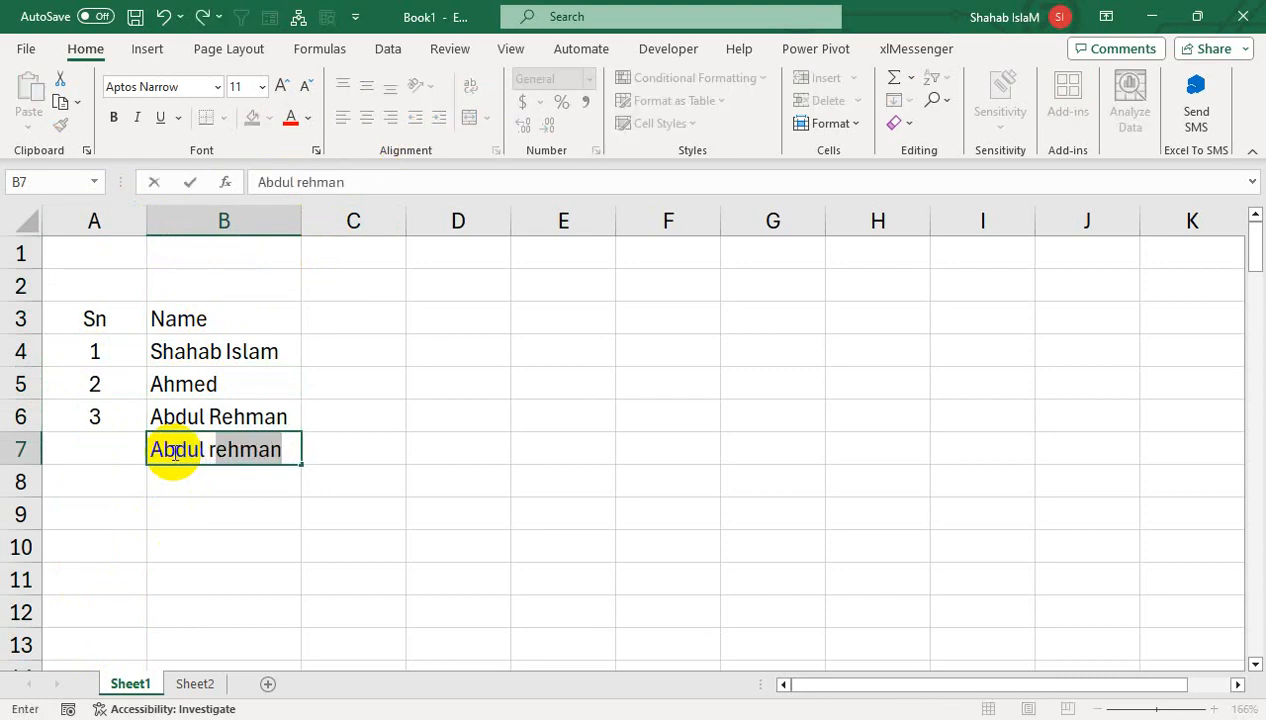
pyautogui.press('Return')
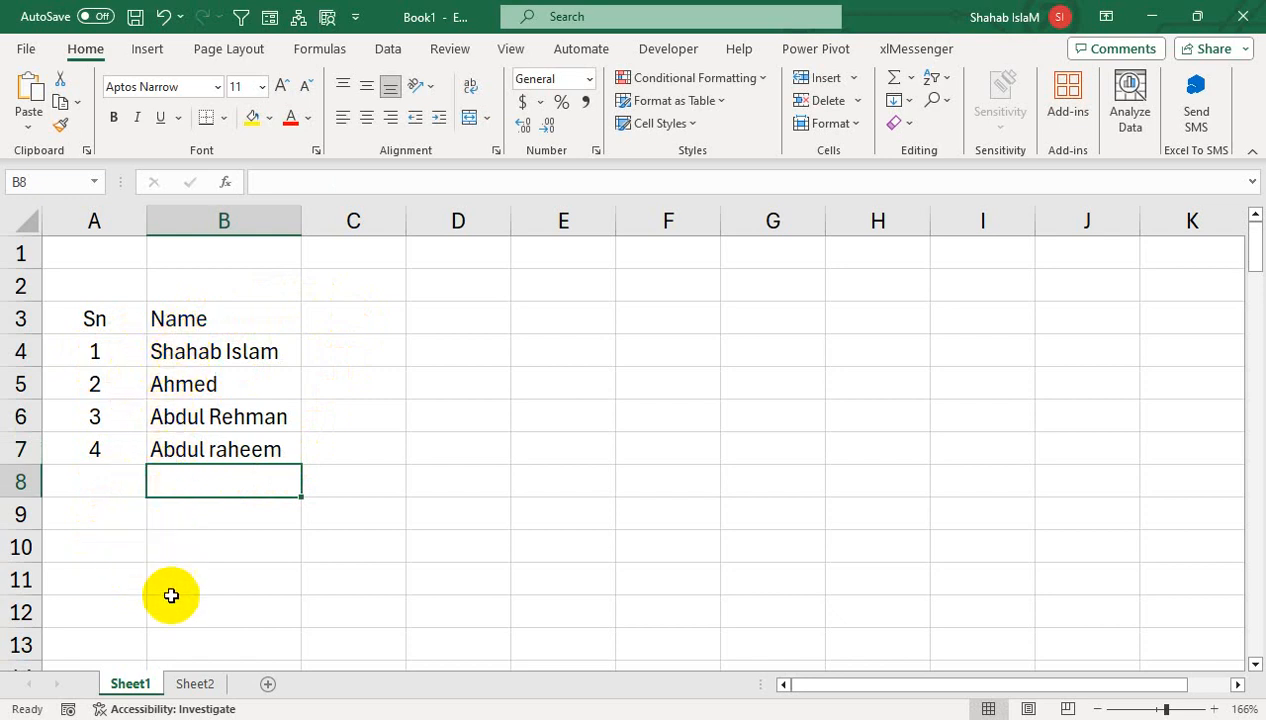
pyautogui.click(85, 357)
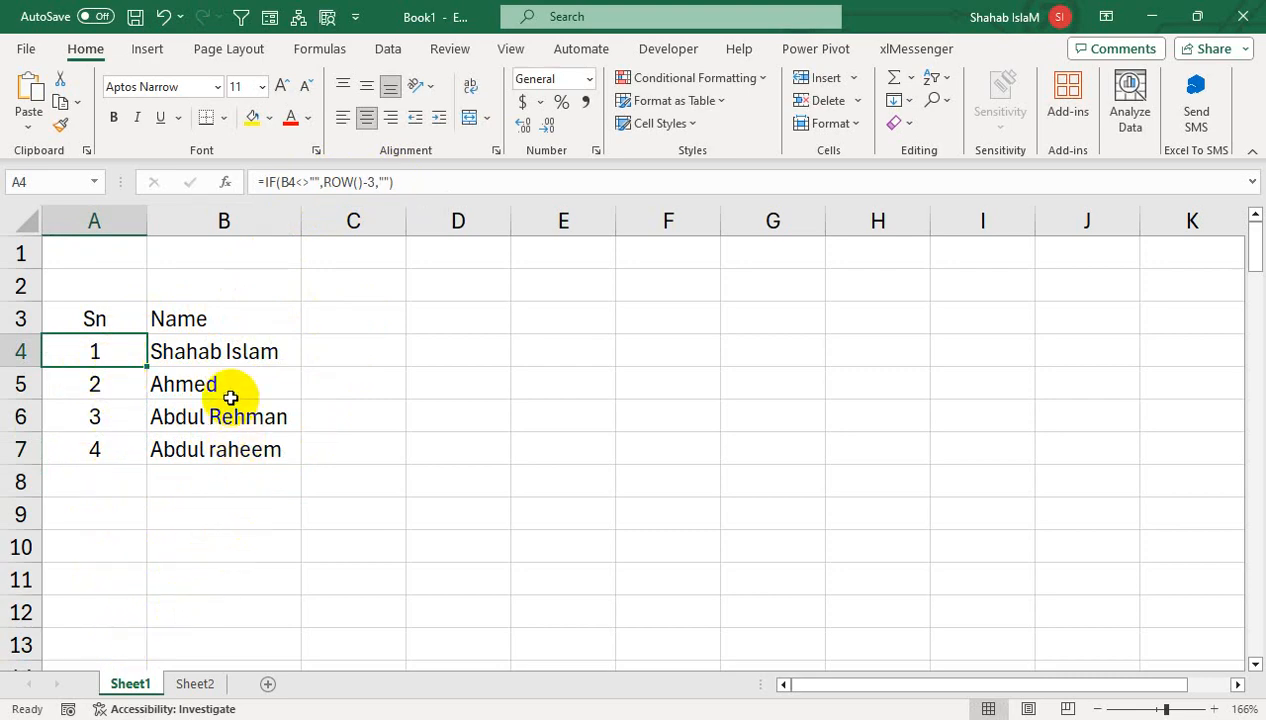
# - Undo the old entries and start =IF(B4="","",SUBTOTAL( in A4
pyautogui.hotkey('ctrl', 'z')
pyautogui.hotkey('ctrl', 'z')
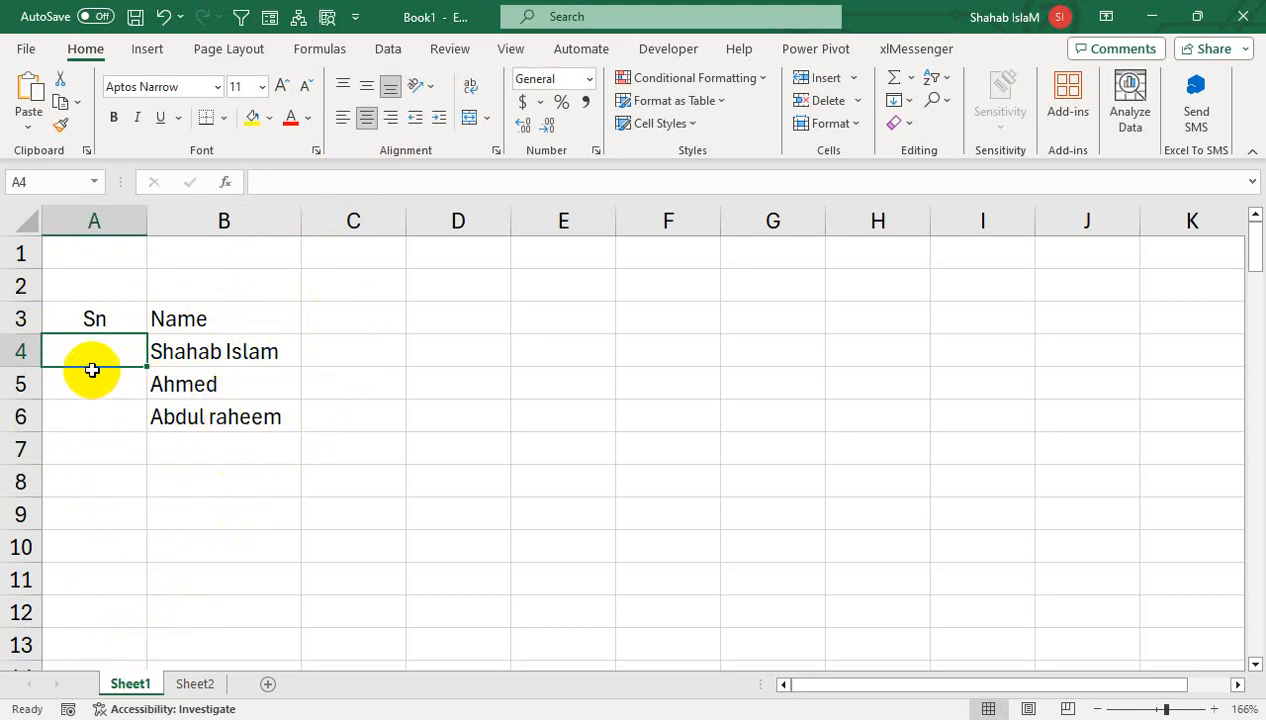
pyautogui.write('=if')
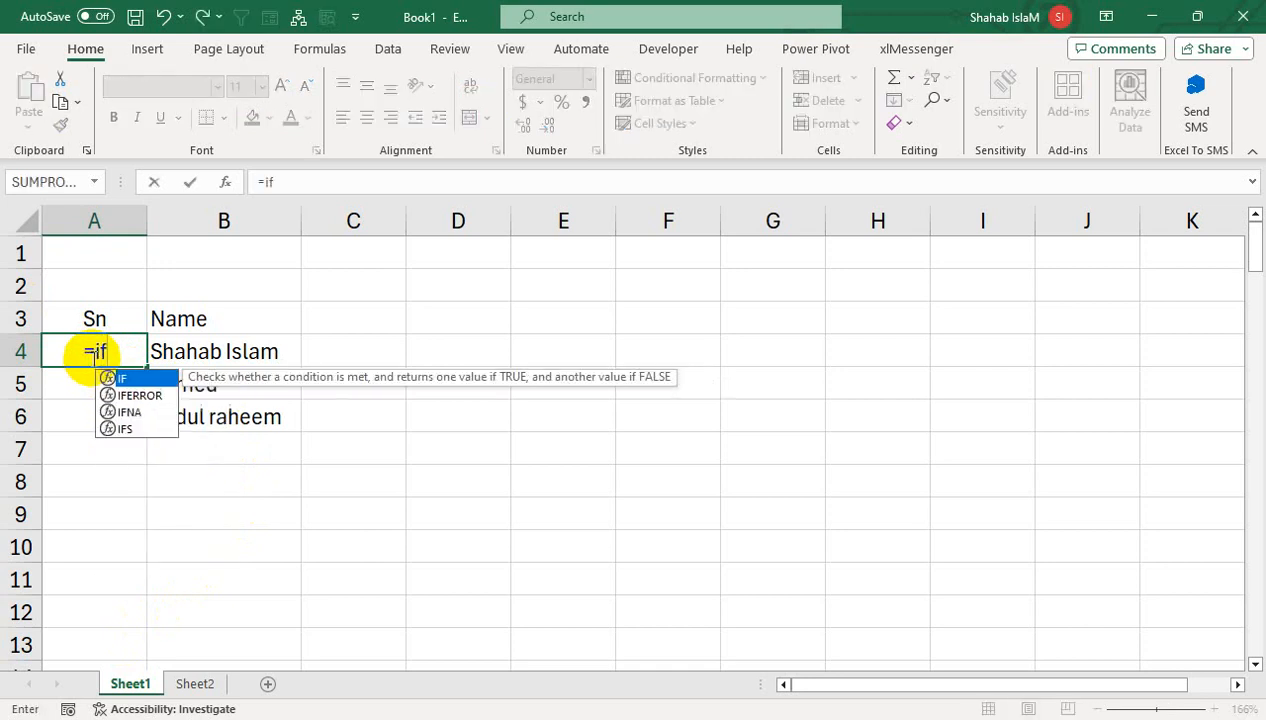
pyautogui.press('Tab')
pyautogui.press('Right')
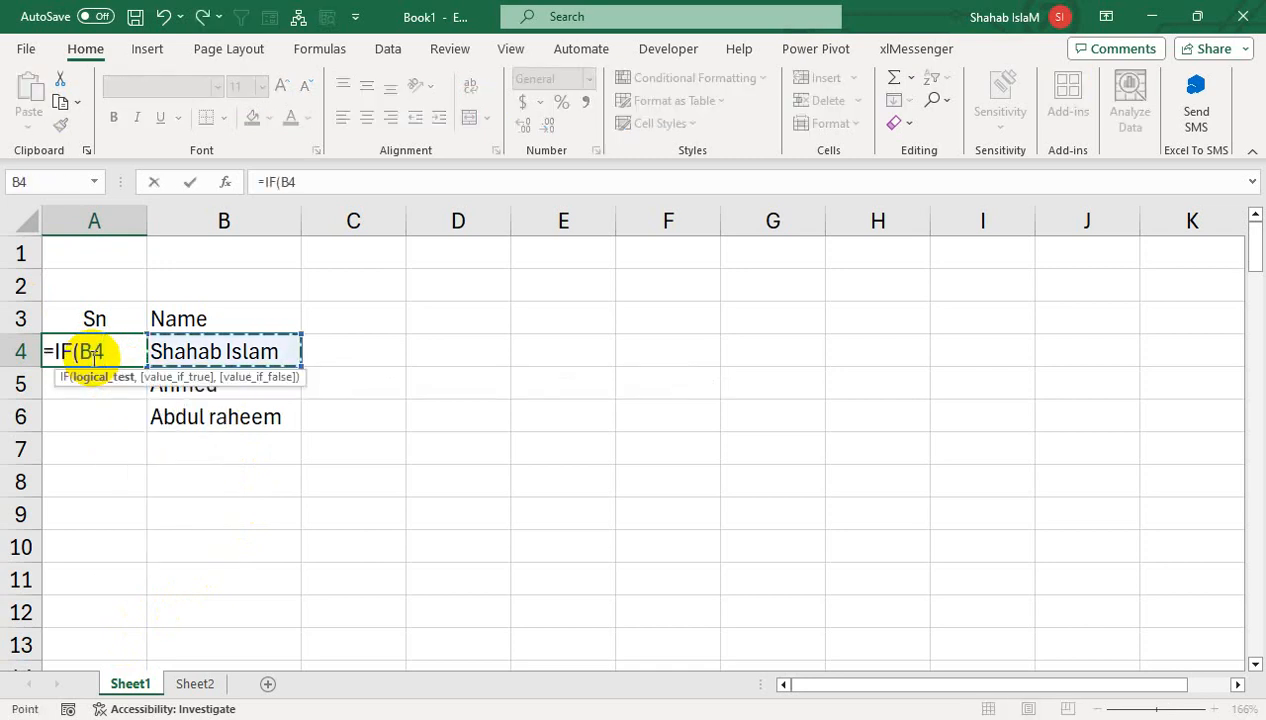
pyautogui.write('=""')
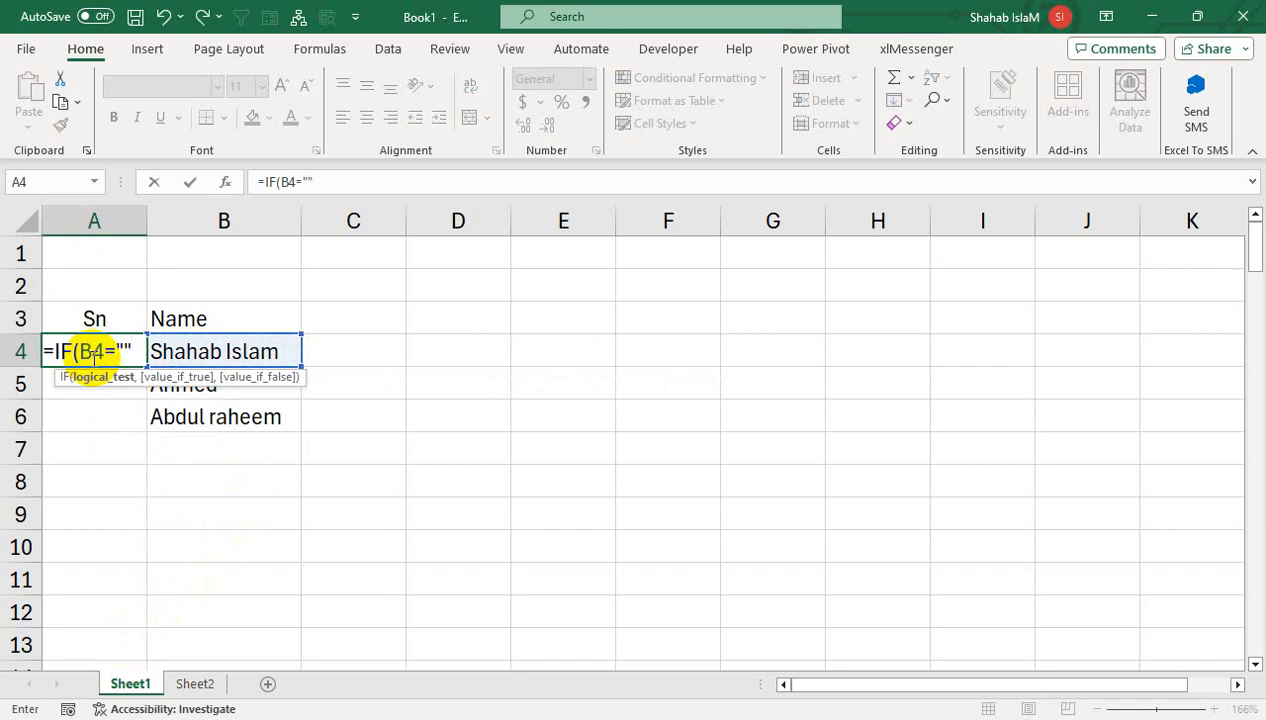
pyautogui.write(',""')
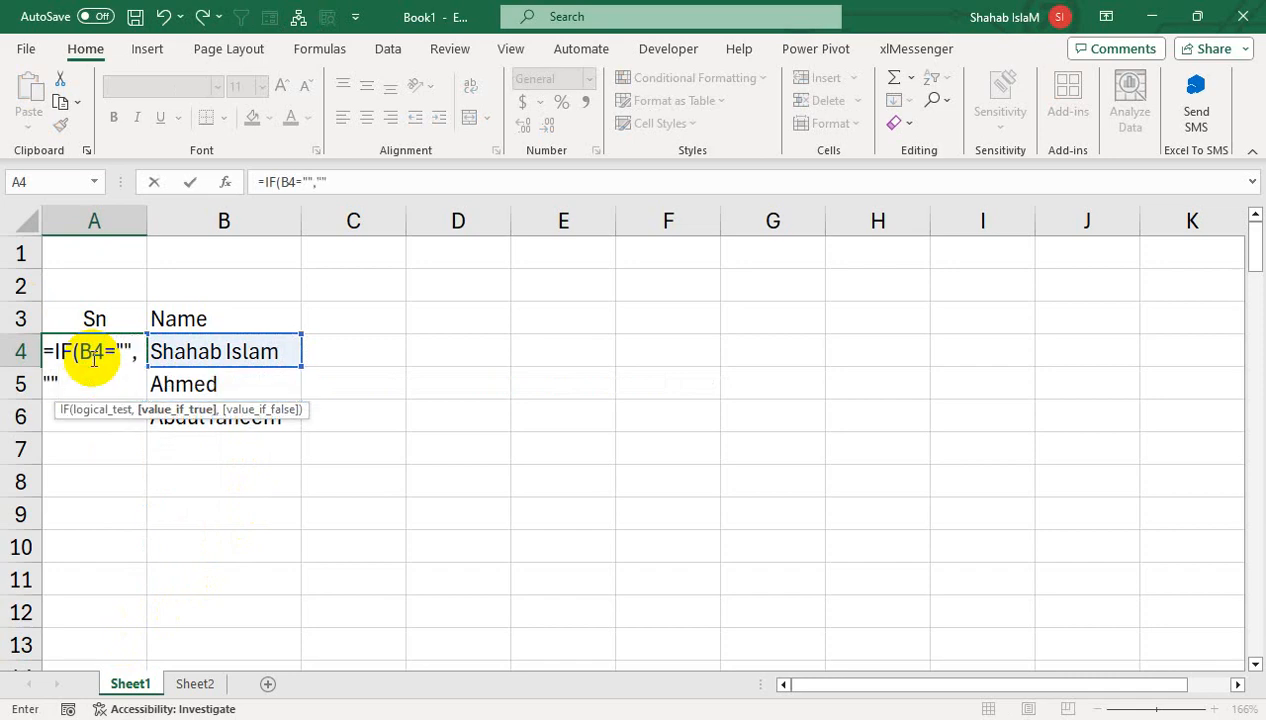
pyautogui.write(',sub')
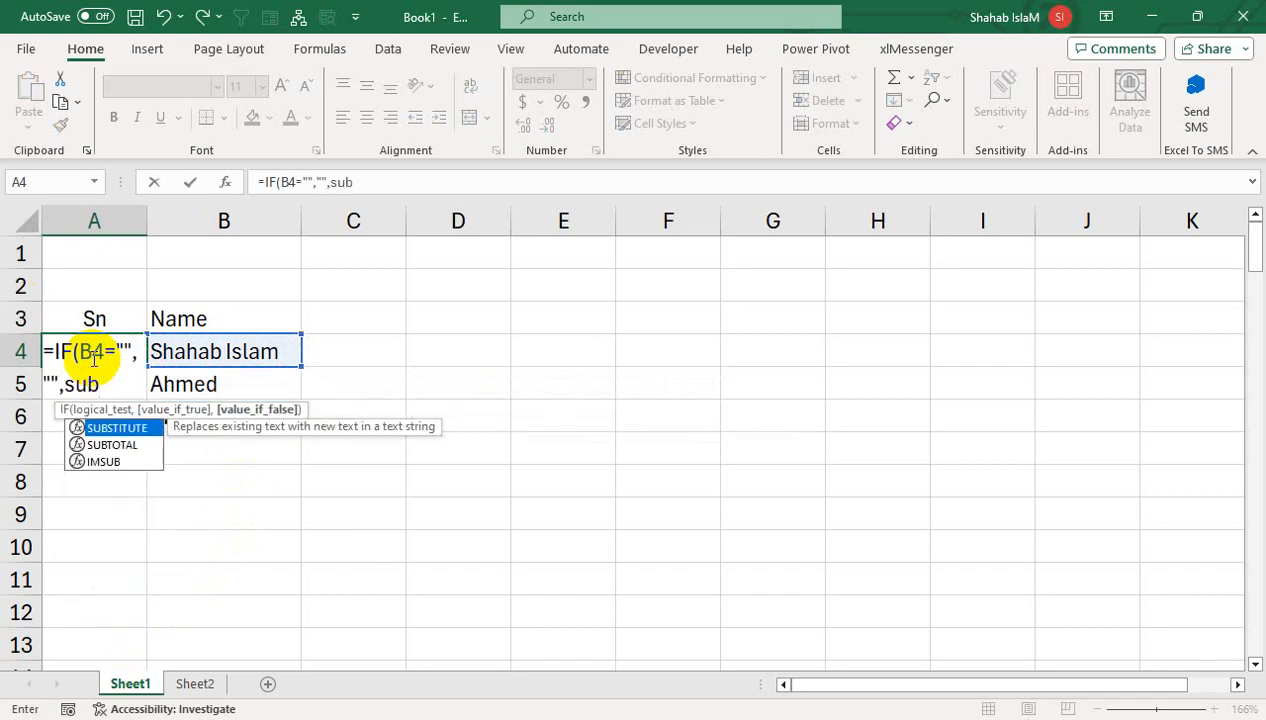
pyautogui.press('Down')
pyautogui.press('Tab')
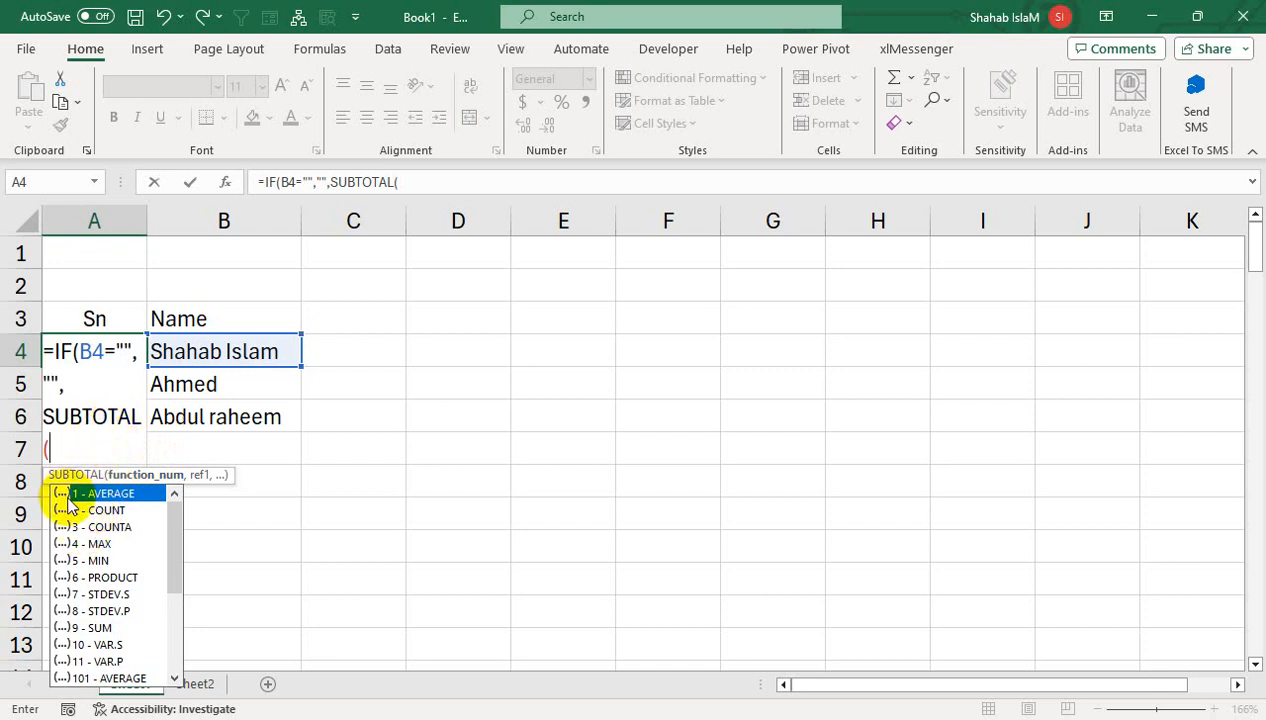
# - Finish the formula as SUBTOTAL(3,$B$4:B4), locking the start with F4, and commit it
pyautogui.write('3,')
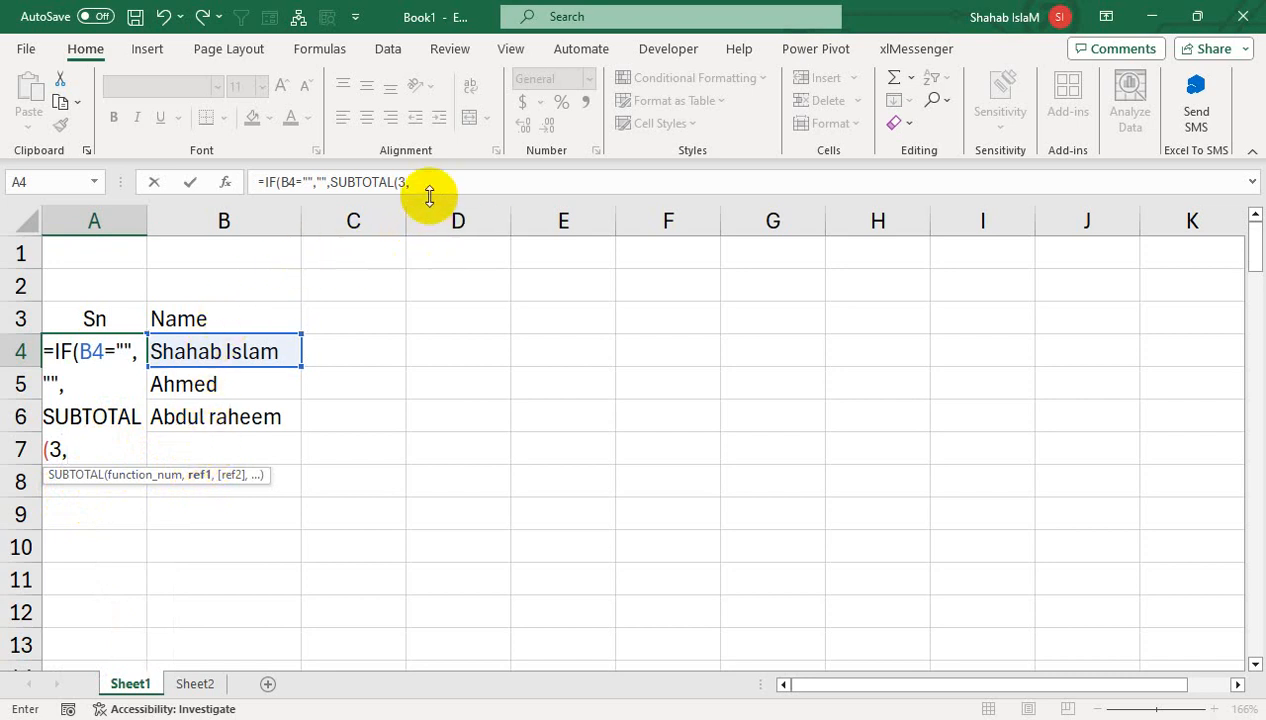
pyautogui.click(193, 343)
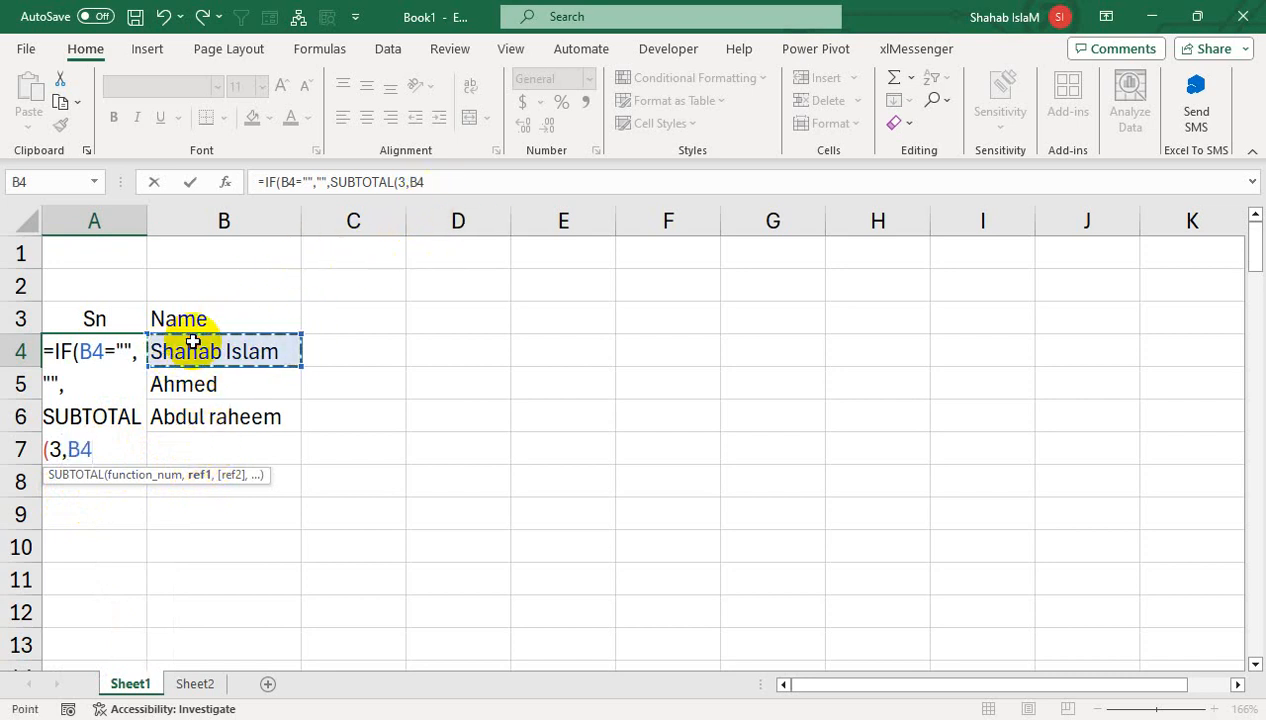
pyautogui.press('F8')
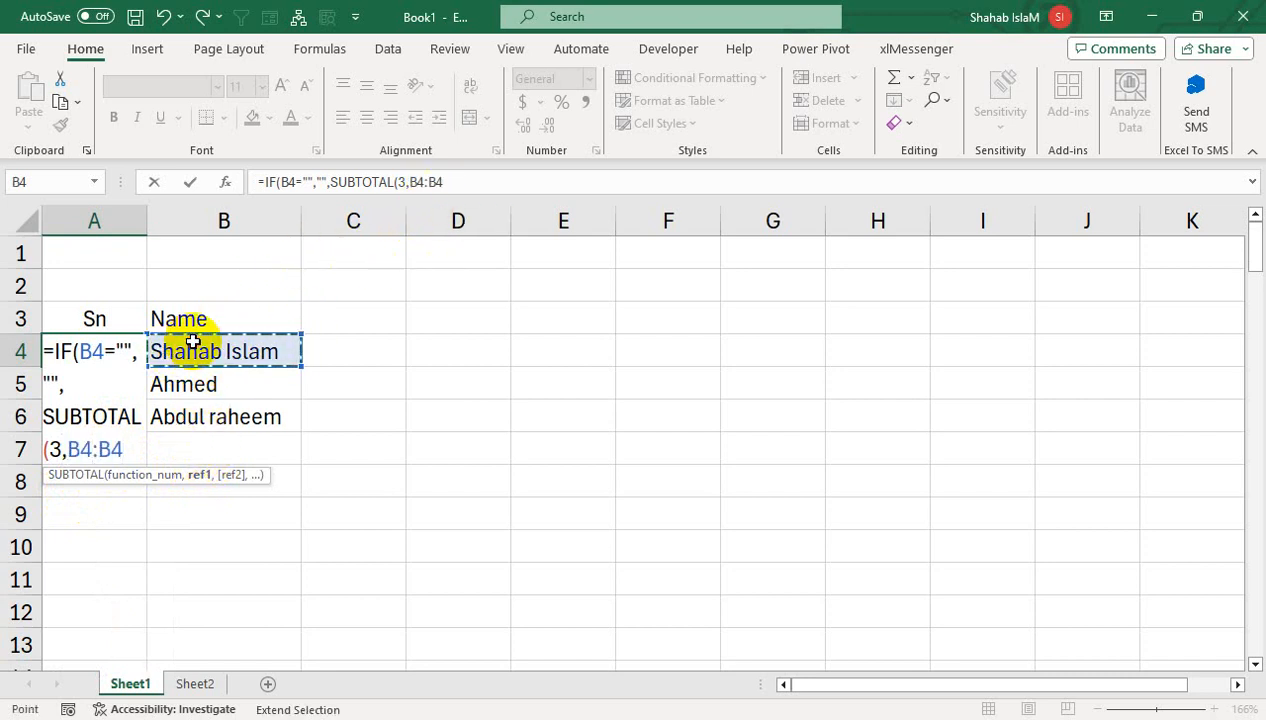
pyautogui.click(82, 449)
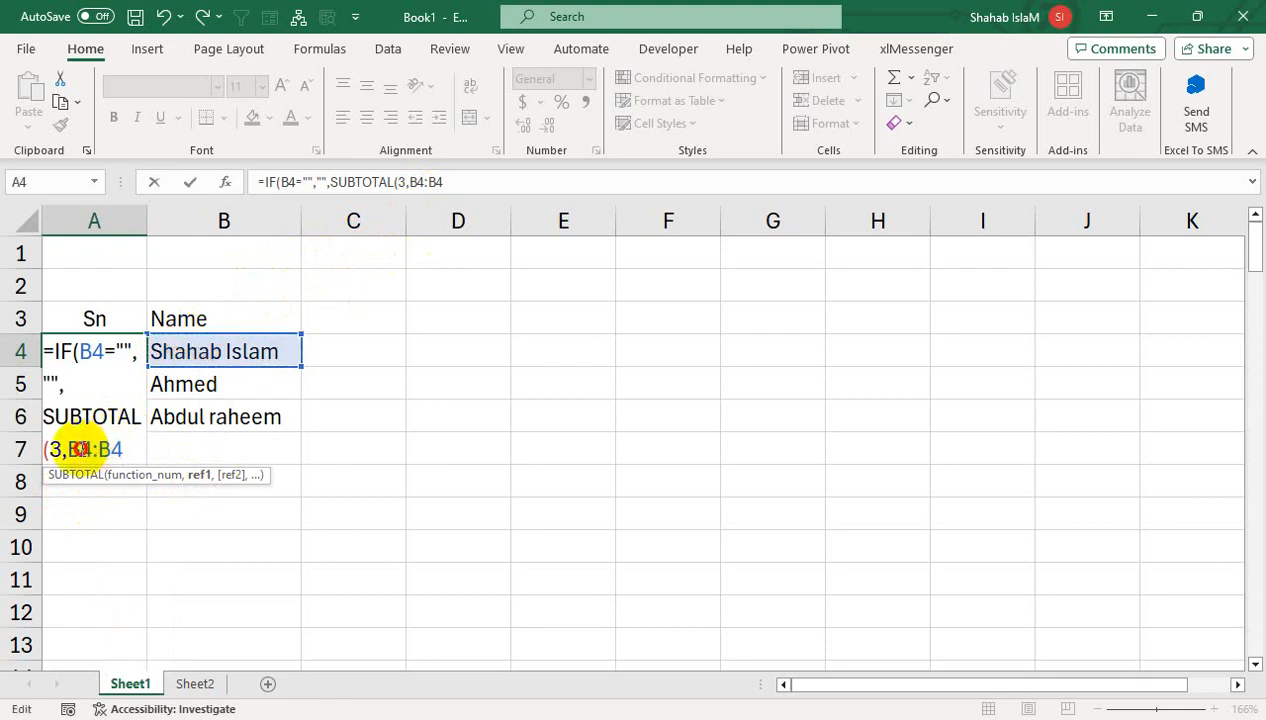
pyautogui.press('F4')
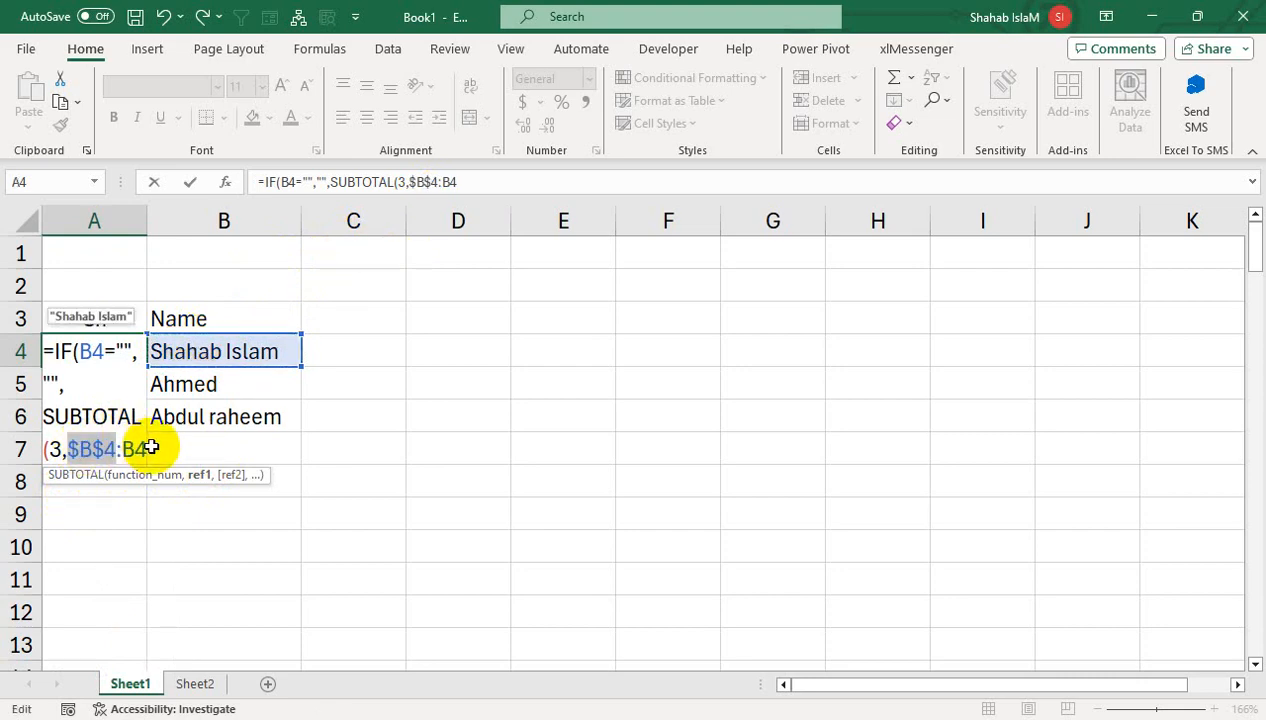
pyautogui.click(144, 449)
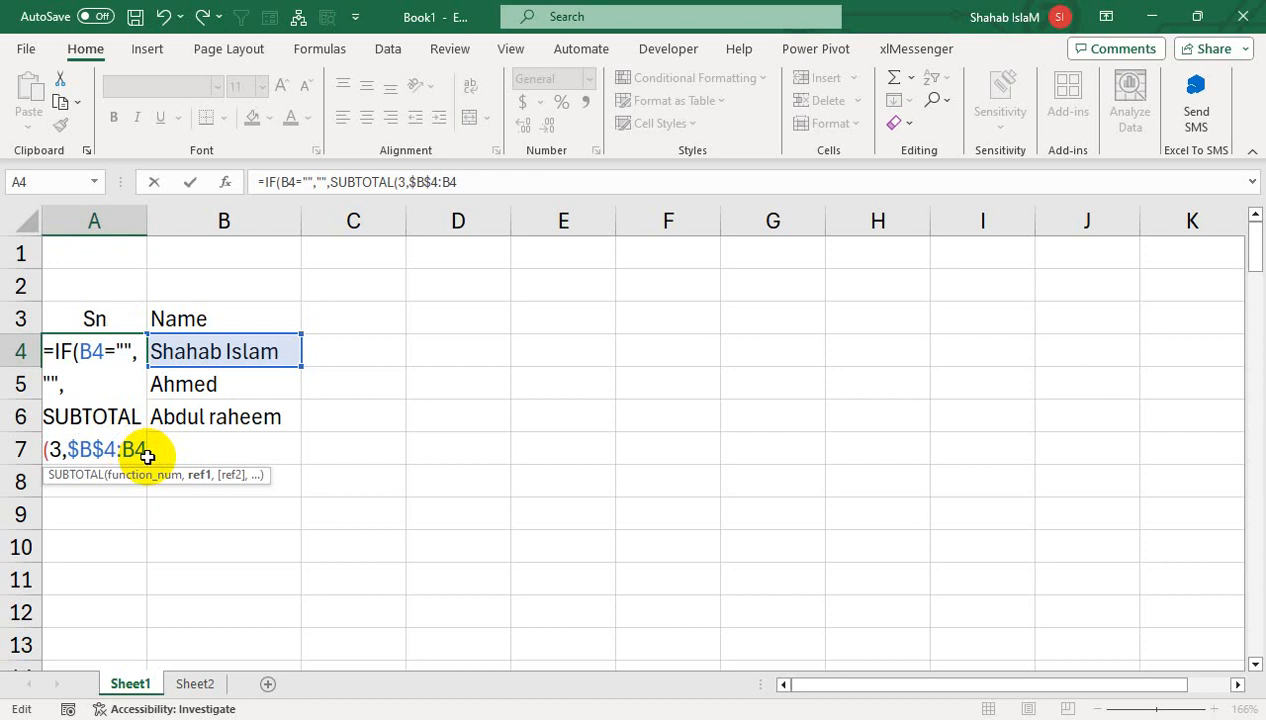
pyautogui.write(')')
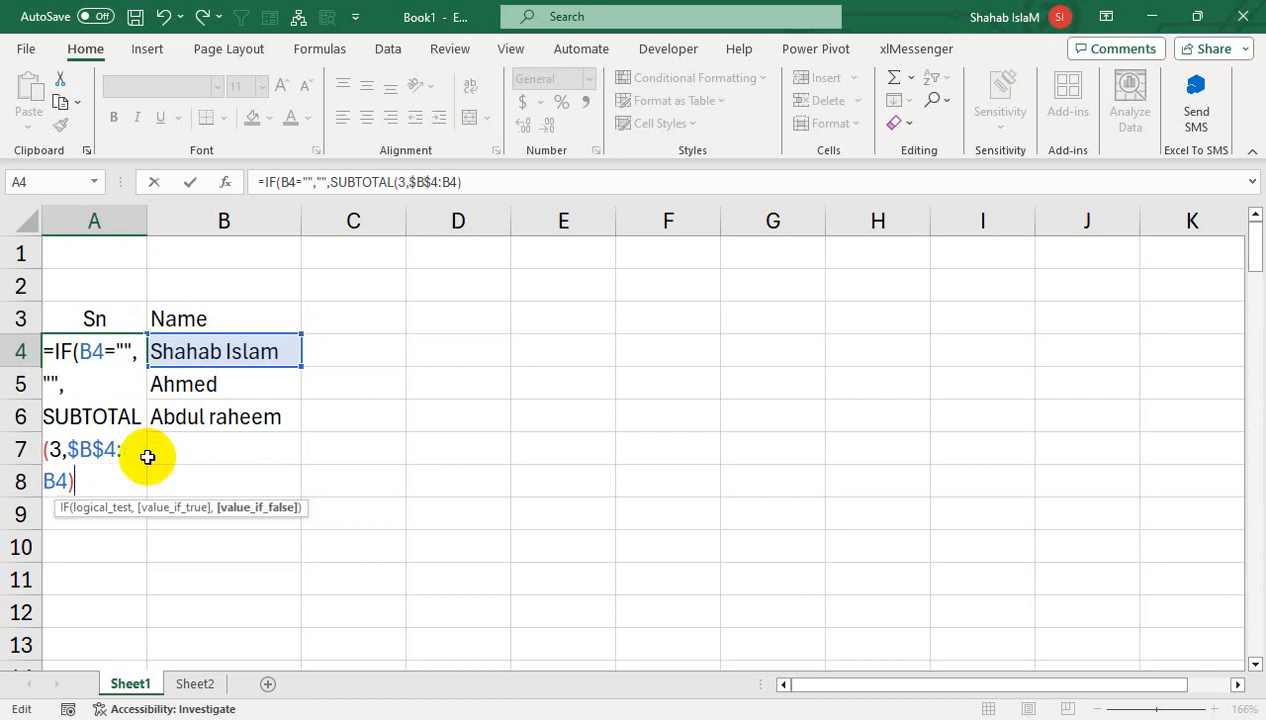
pyautogui.write(')')
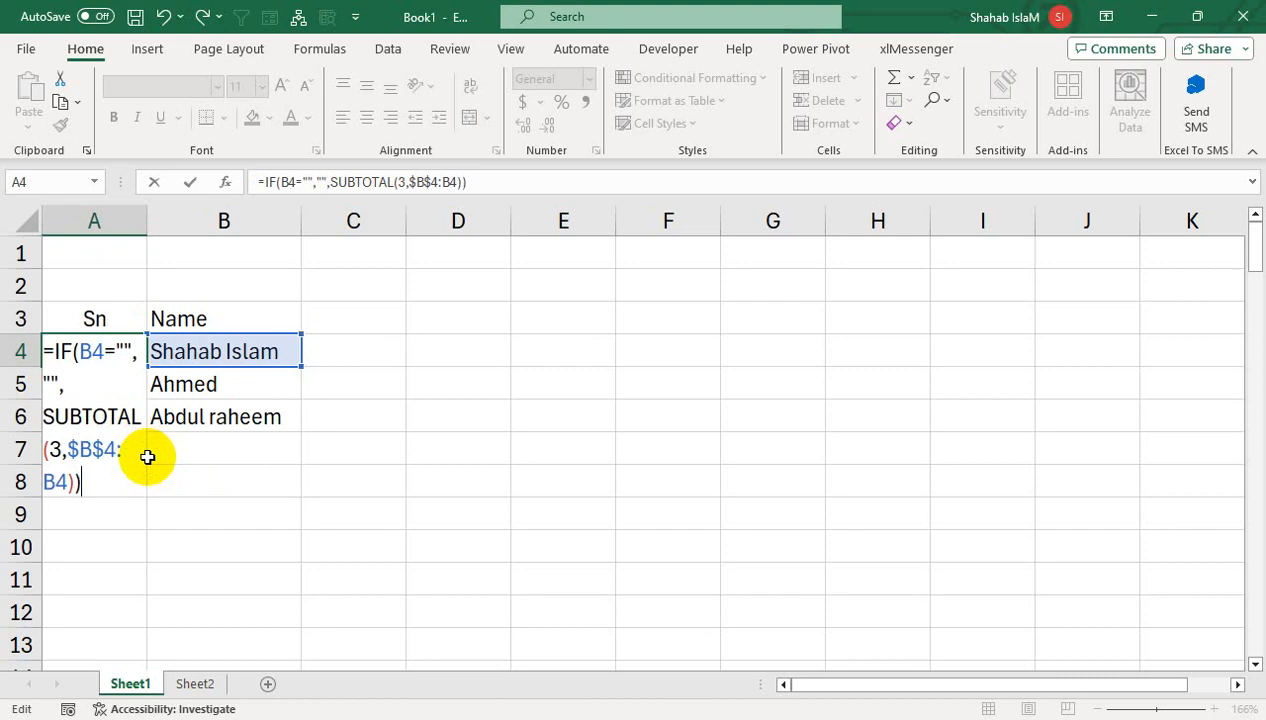
pyautogui.press('Return')
pyautogui.click(130, 349)
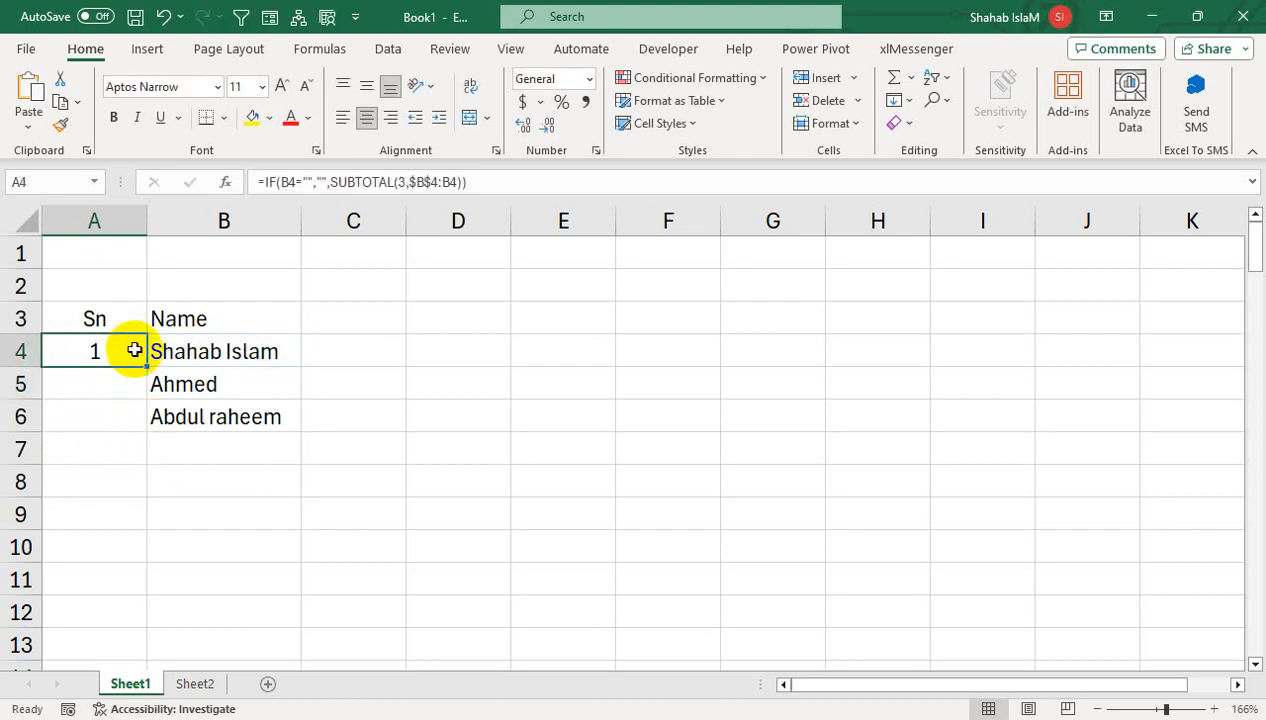
# - Fill A4's formula down to A13 and test it with sample entries sd, sa, asd, sa, sad in column B
pyautogui.moveTo(144, 368); pyautogui.dragTo(190, 645)
pyautogui.click(241, 453)
pyautogui.write('sd')
pyautogui.click(218, 496)
pyautogui.write('sa')
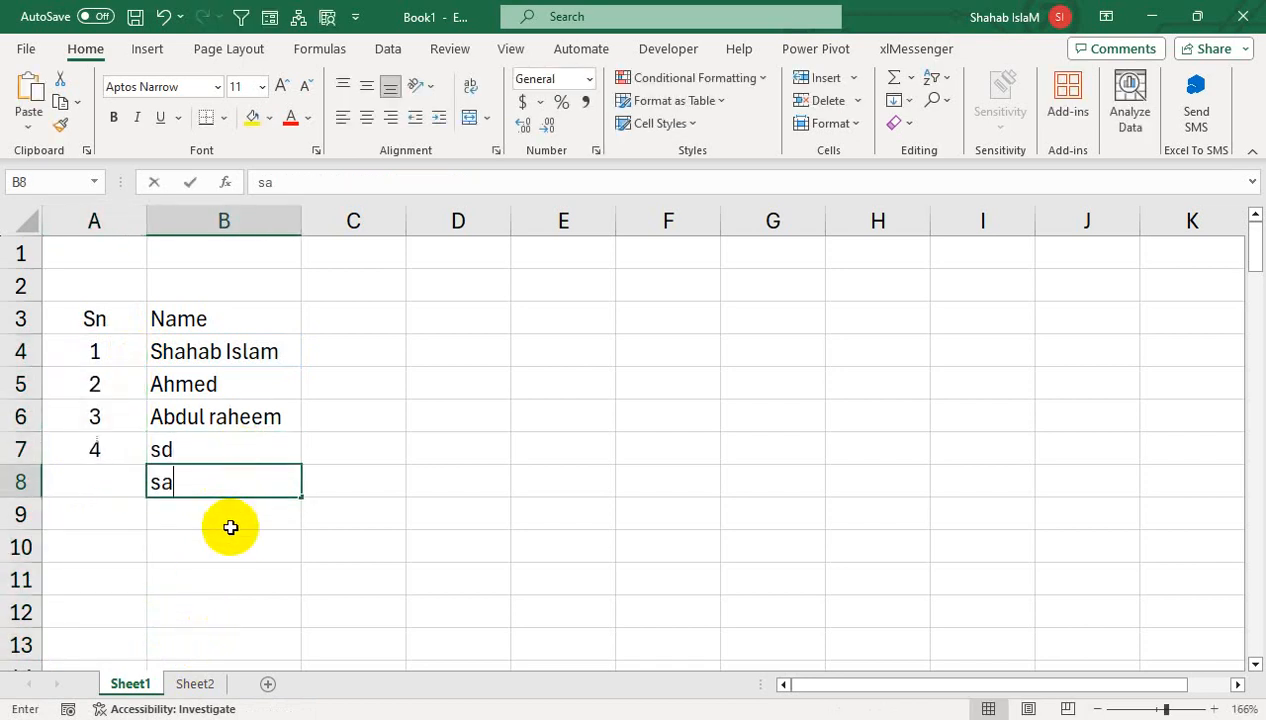
pyautogui.click(229, 520)
pyautogui.write('asd')
pyautogui.click(209, 578)
pyautogui.write('sa')
pyautogui.click(206, 550)
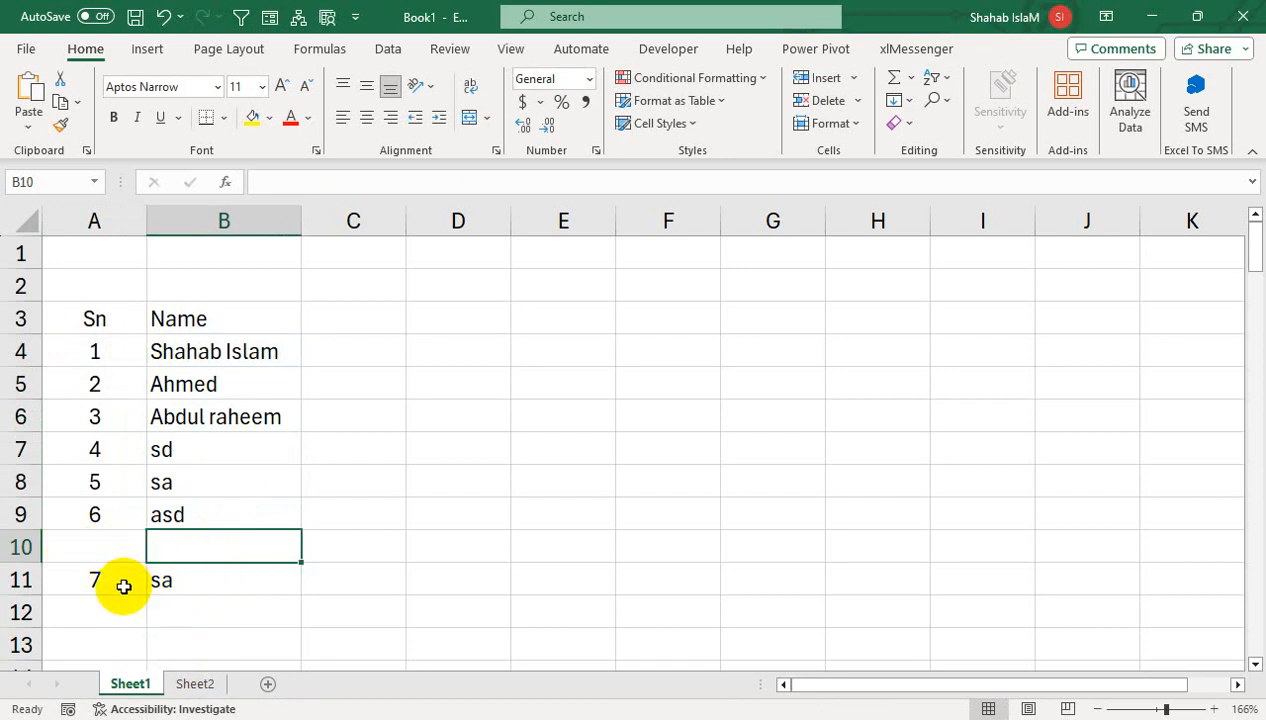
pyautogui.write('sad')
pyautogui.click(138, 598)
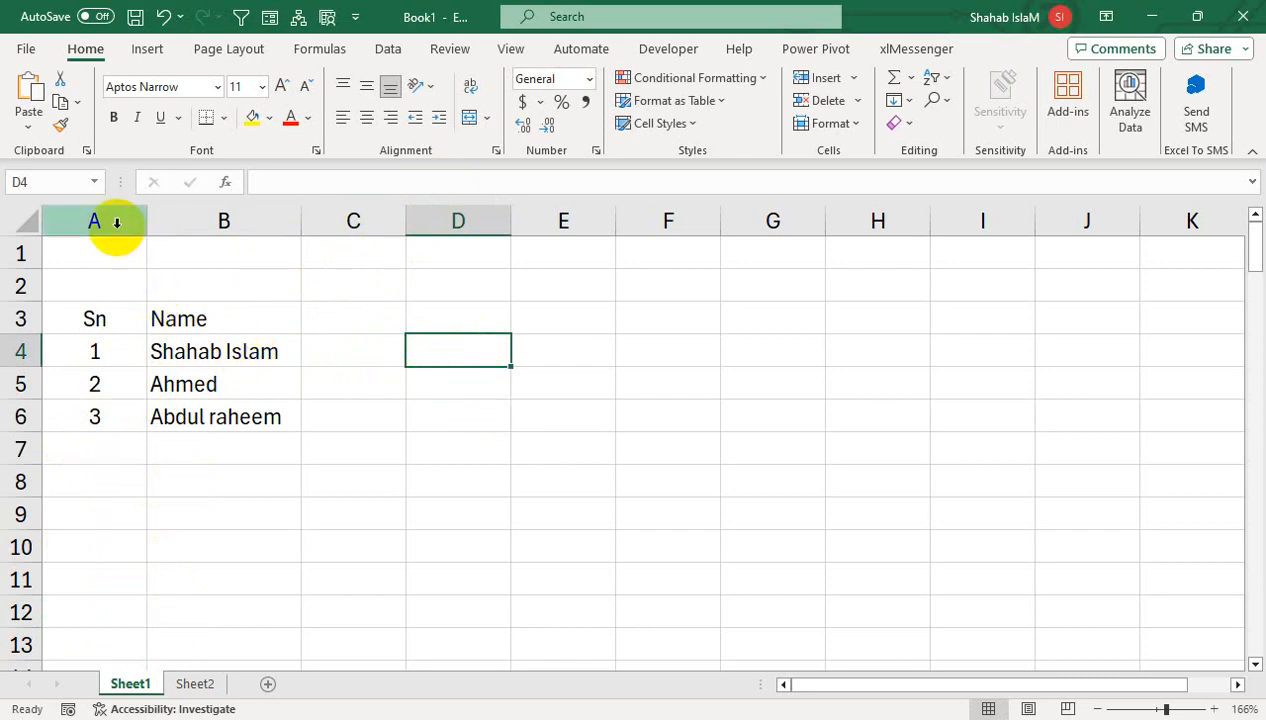
# - Clear all contents of columns A and B and open Sheet1's code window
pyautogui.moveTo(113, 220); pyautogui.dragTo(190, 220)
pyautogui.click(898, 123)
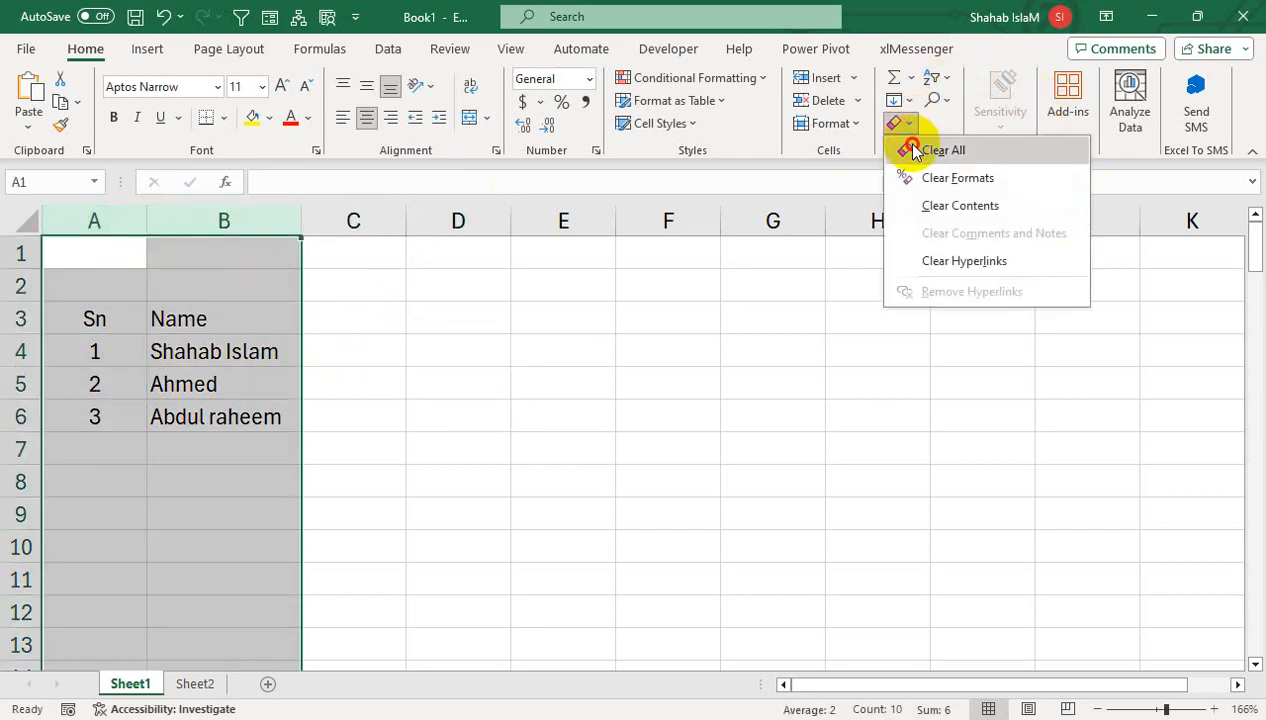
pyautogui.click(912, 147)
pyautogui.click(113, 477)
pyautogui.rightClick(130, 685)
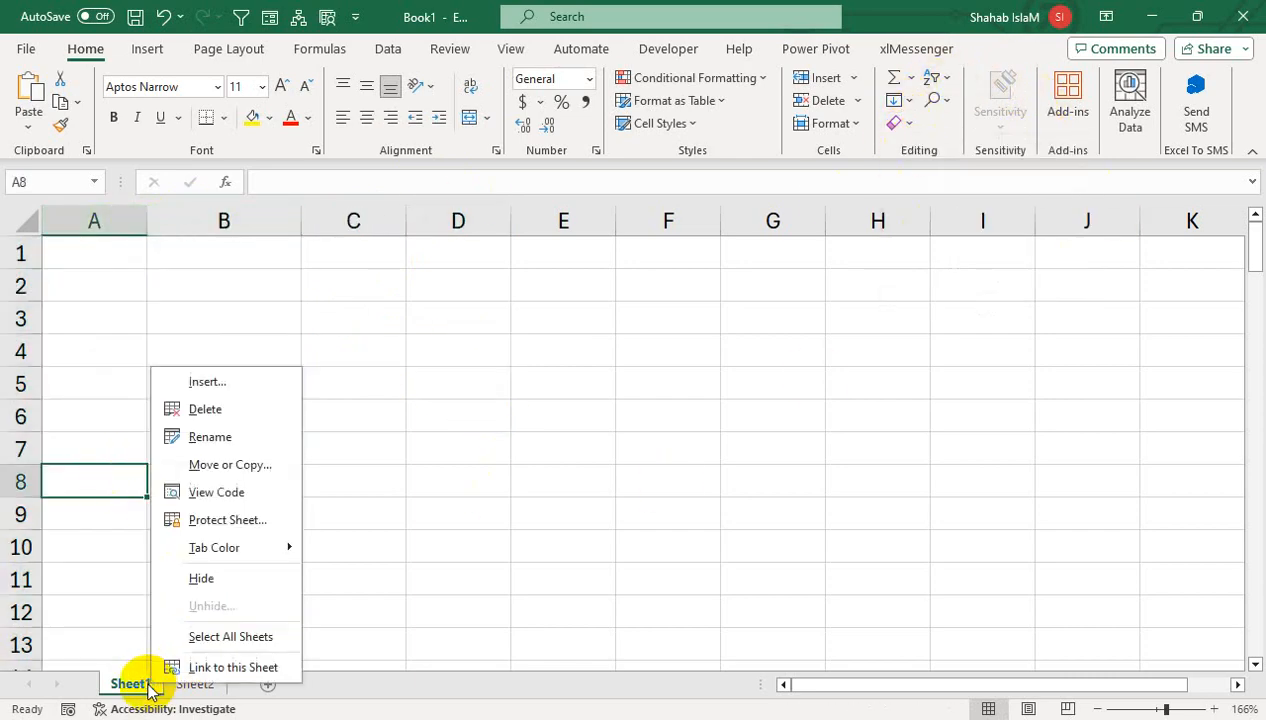
pyautogui.click(236, 489)
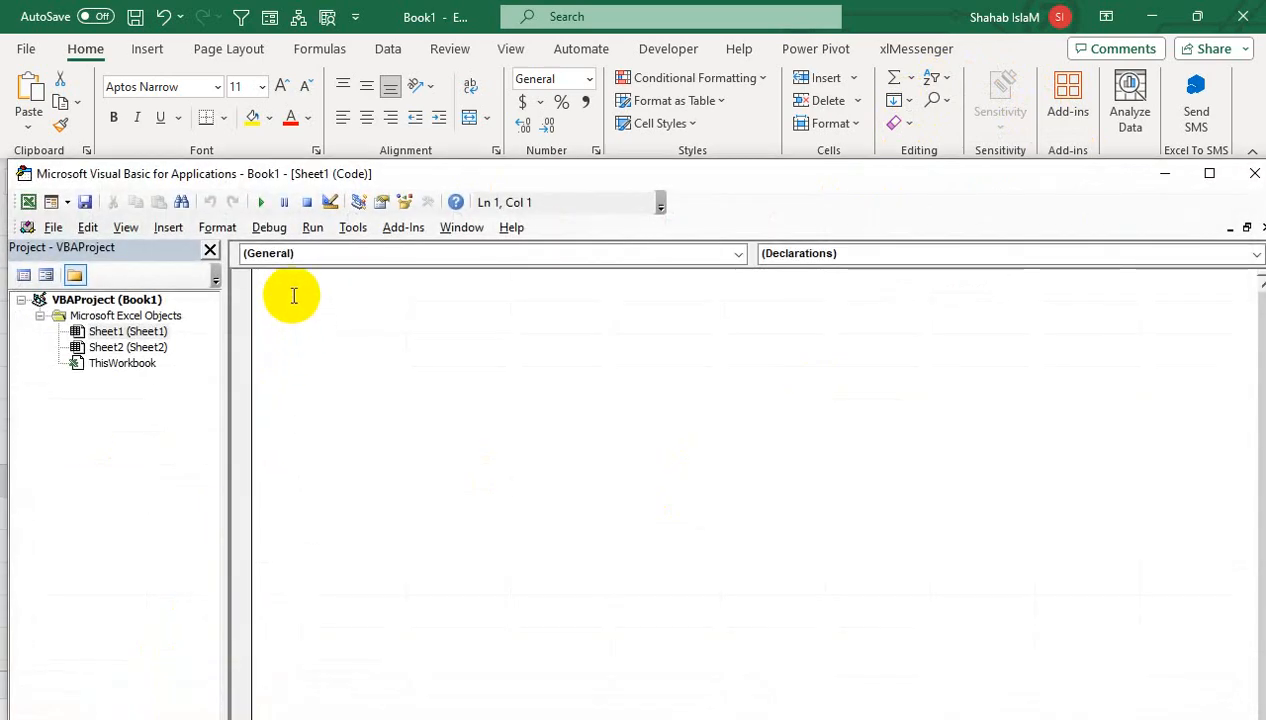
# - Create the Series procedure, fixing the invalid 'Sub For Series' header, ending with End Sub
pyautogui.write('Sub For ')
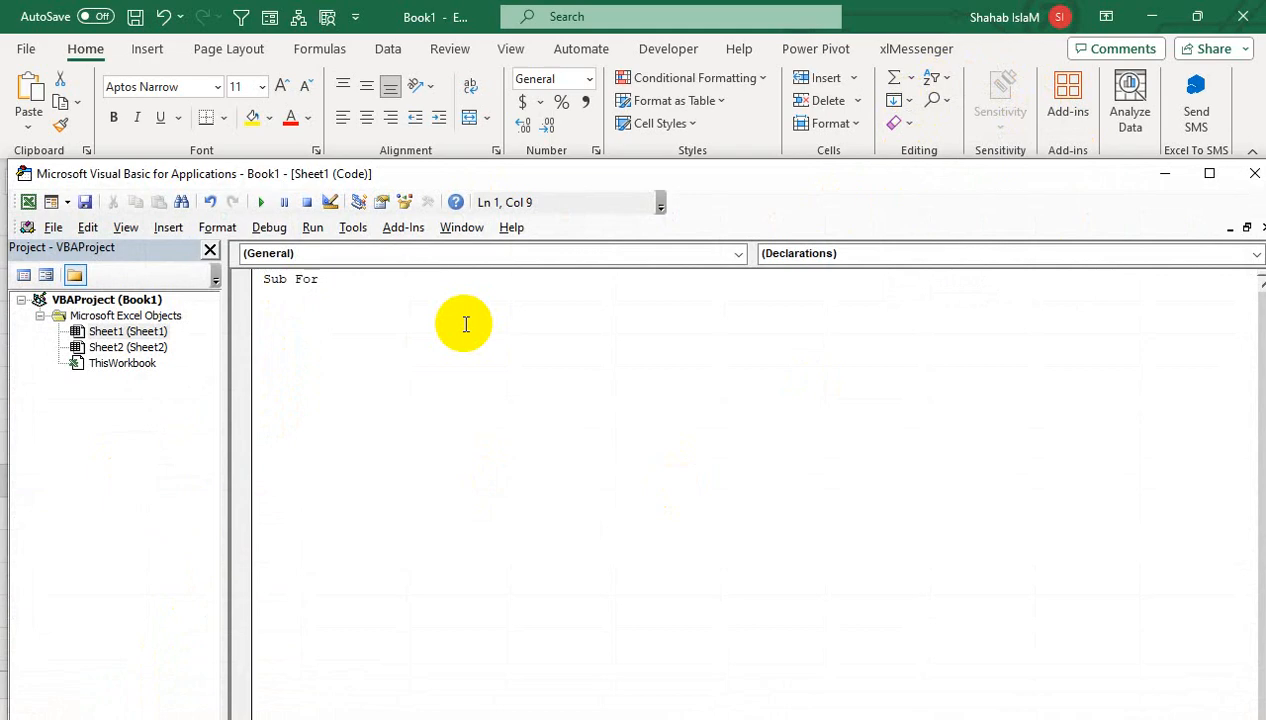
pyautogui.write('Series')
pyautogui.press('Return')
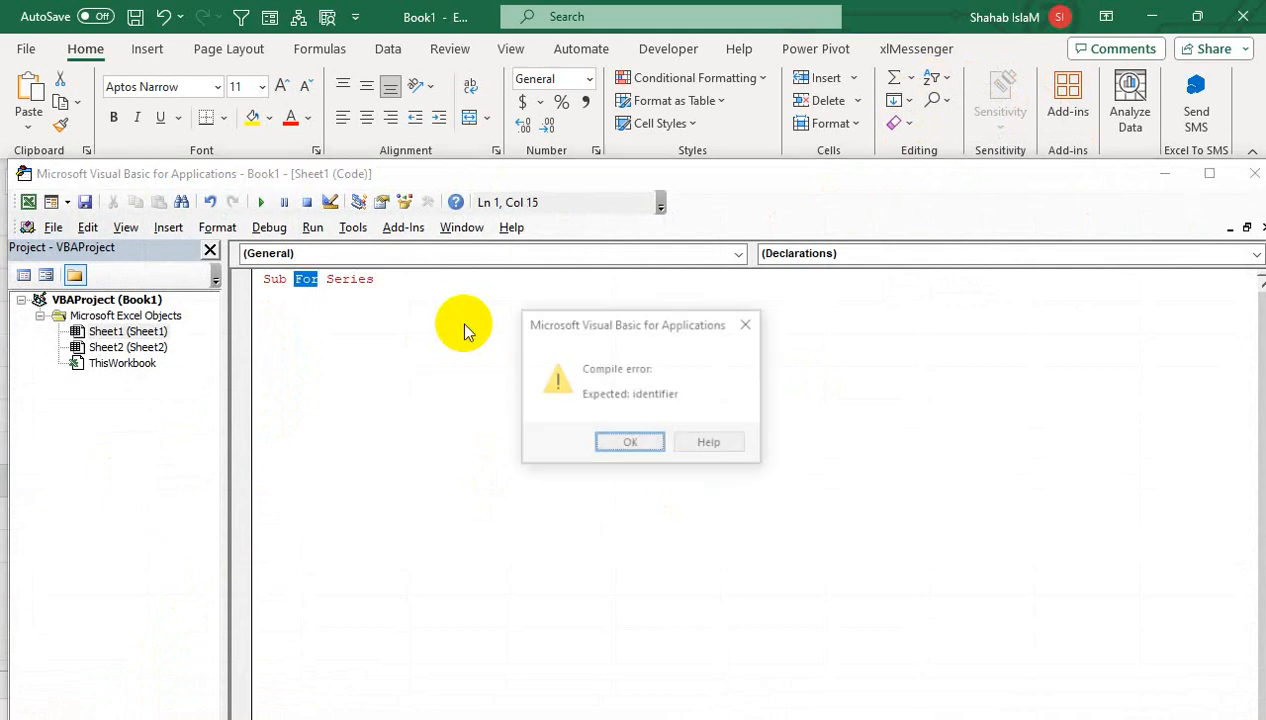
pyautogui.press('Return')
pyautogui.press('BackSpace')
pyautogui.press('BackSpace')
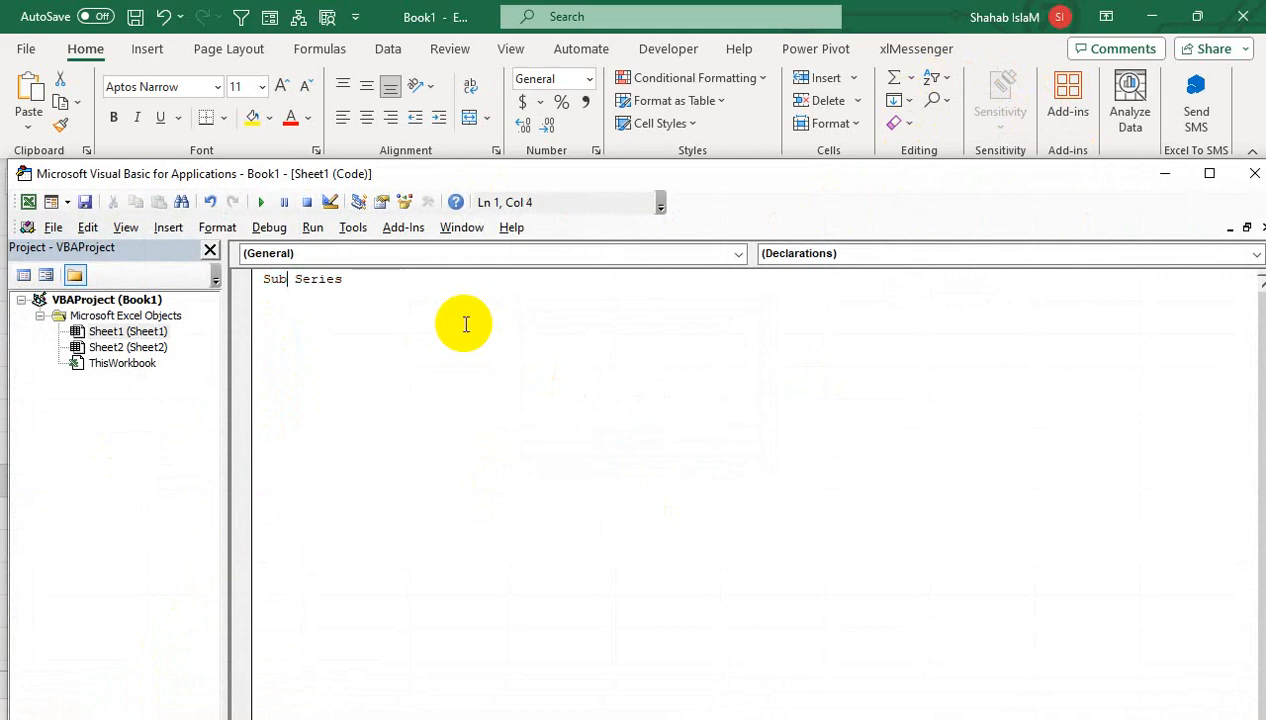
pyautogui.press('Return')
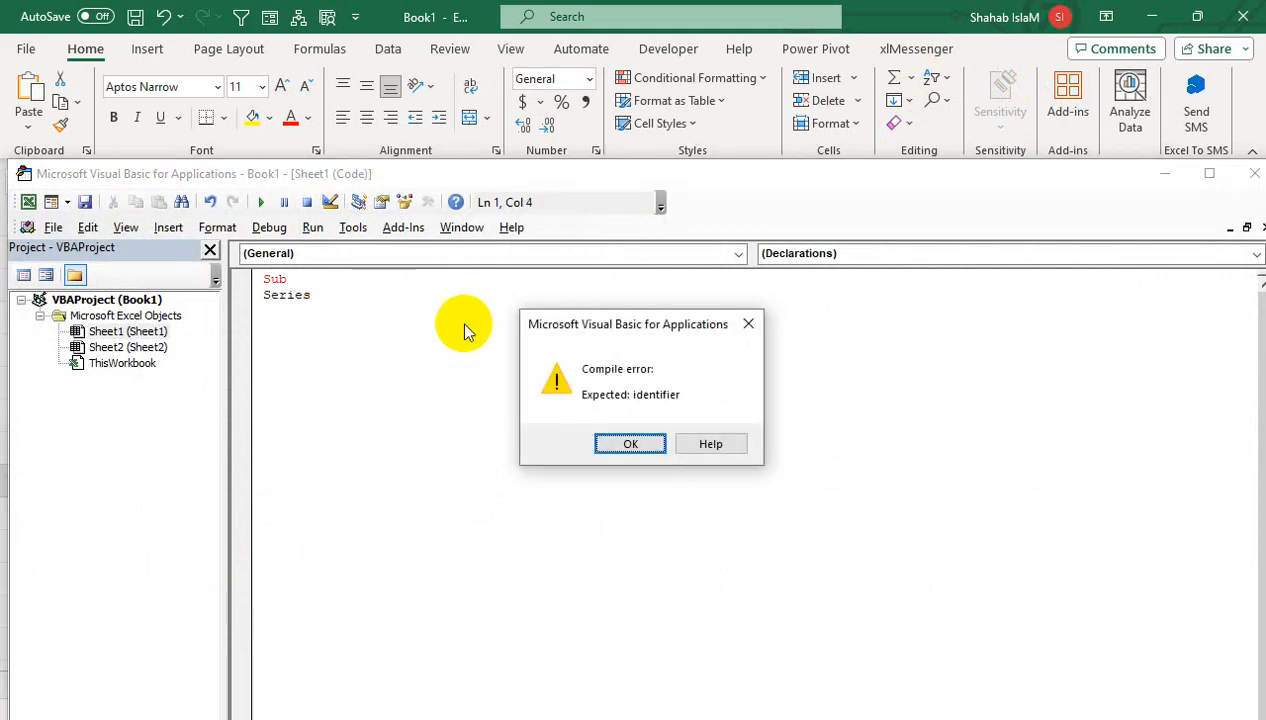
pyautogui.press('Return')
pyautogui.press('BackSpace')
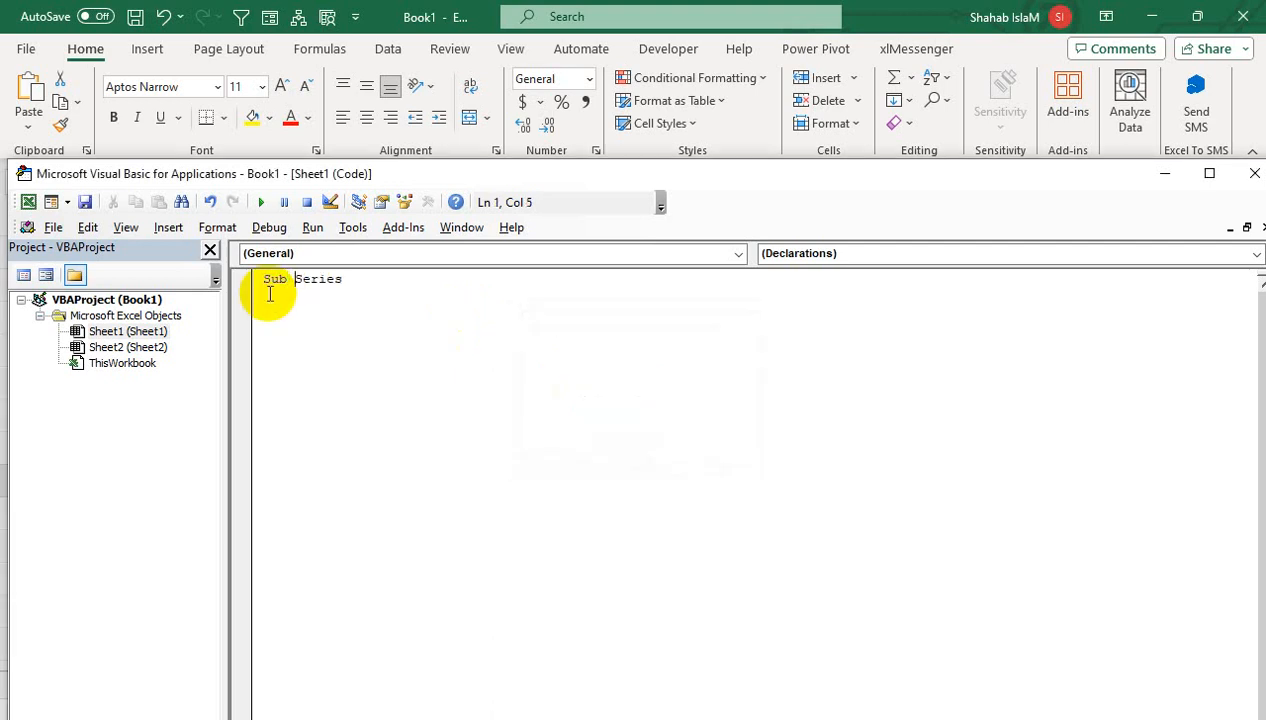
pyautogui.press('End')
pyautogui.press('Return')
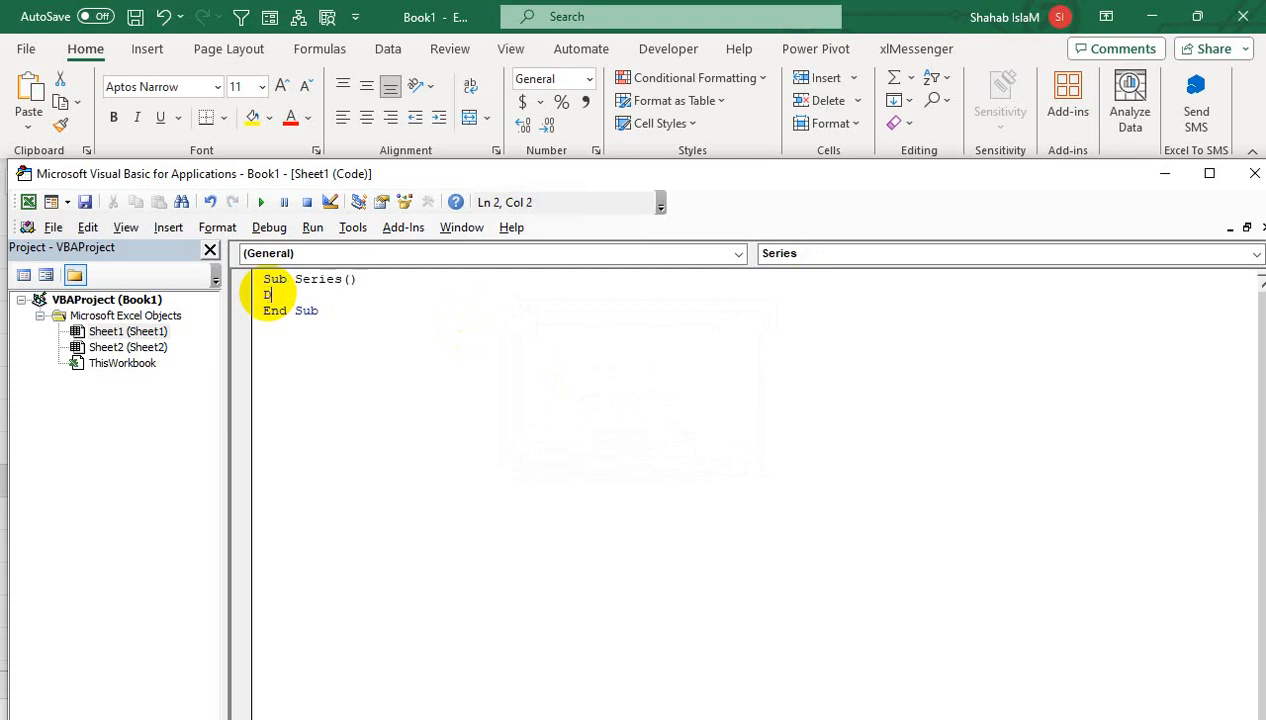
# - Write Dim X As Integer, For X = 1 To 100, Cells(X, 1).Value = X, Next in Series
pyautogui.write('Dim X as In')
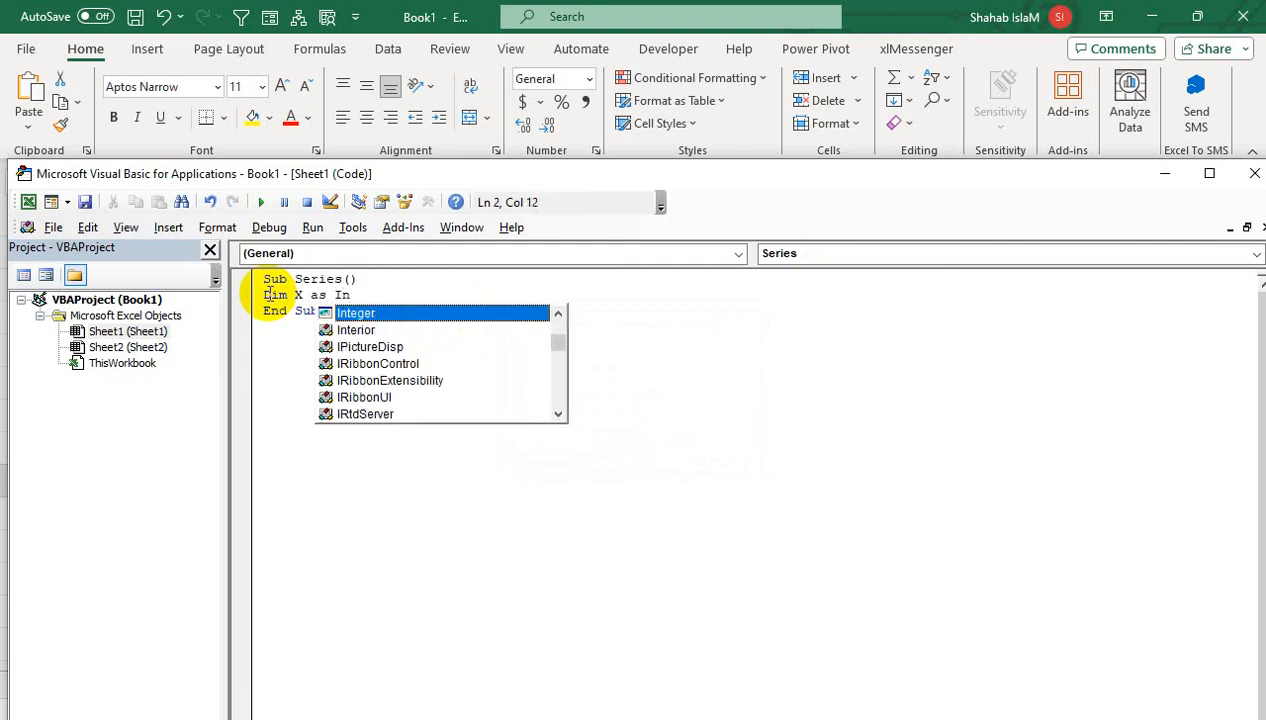
pyautogui.press('Tab')
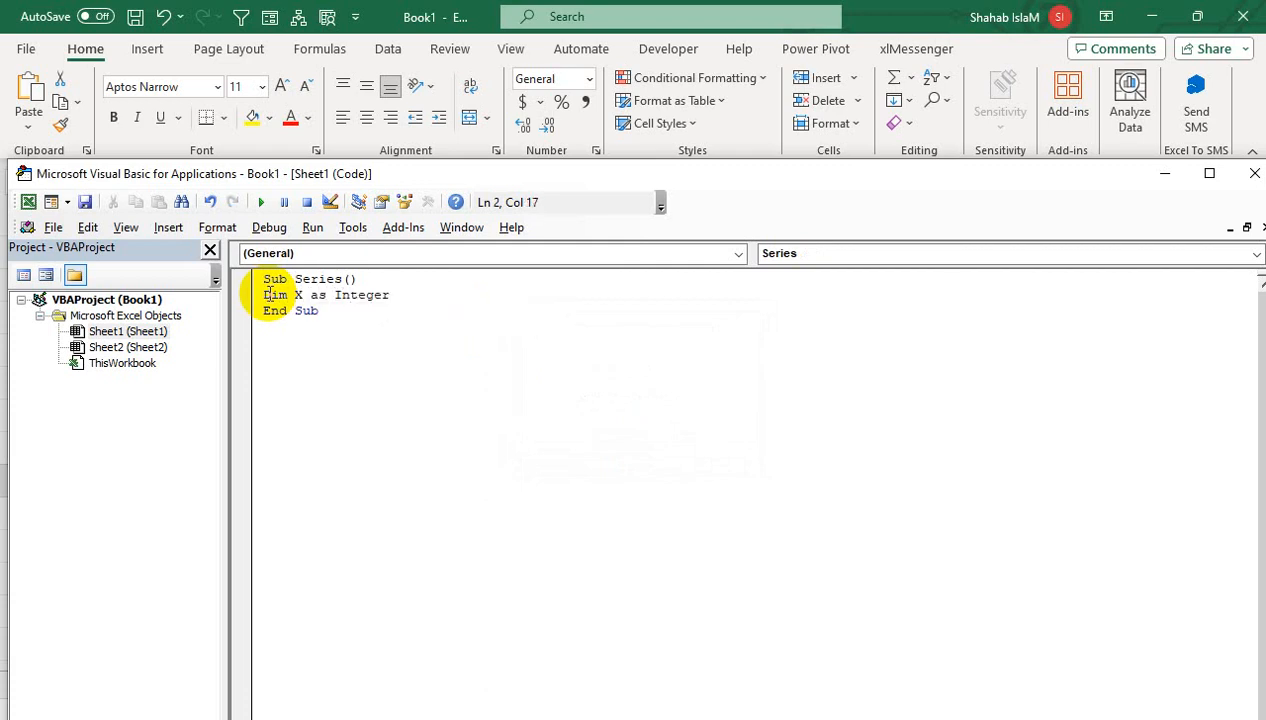
pyautogui.press('Return')
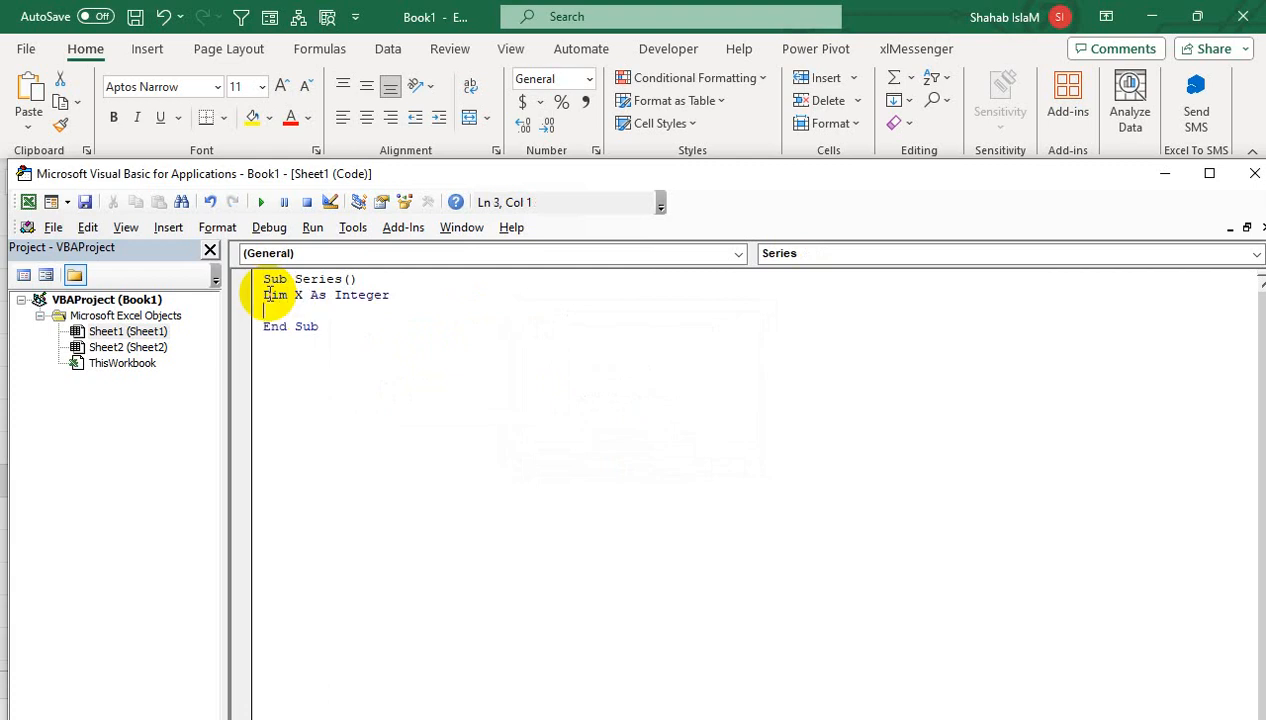
pyautogui.write('FOr')
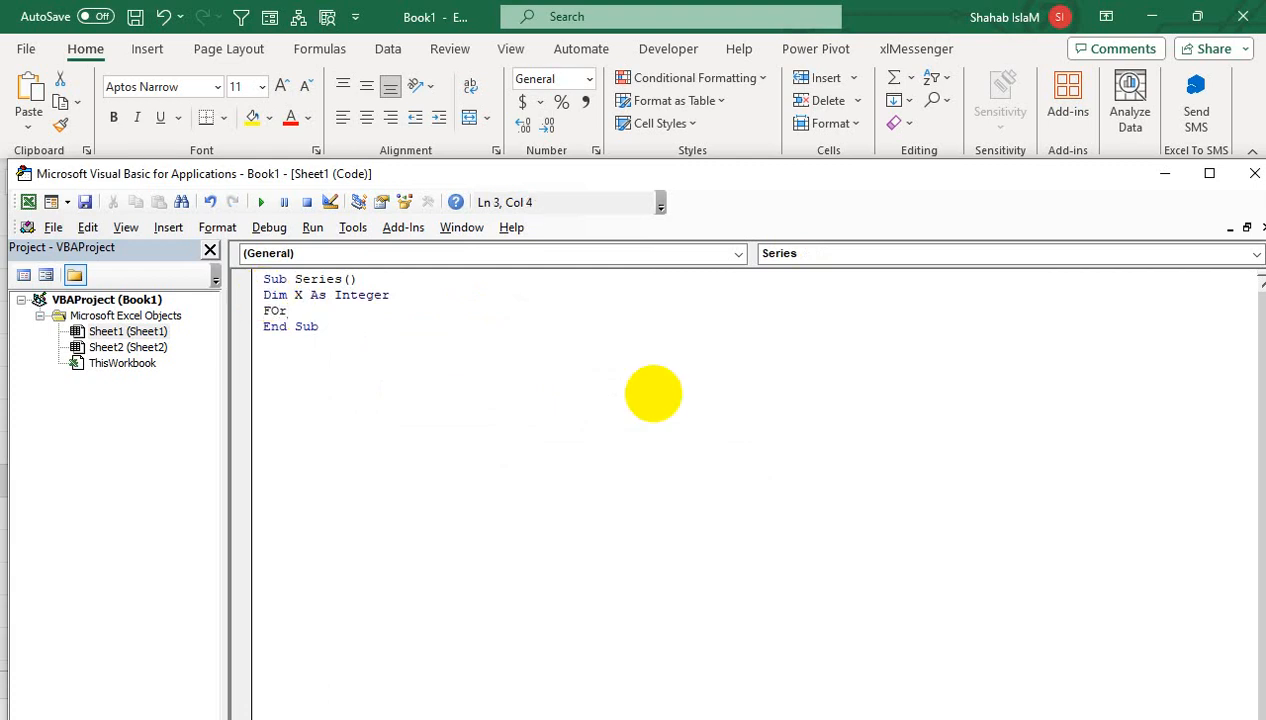
pyautogui.write(' X = 1 TO 100')
pyautogui.press('Return')
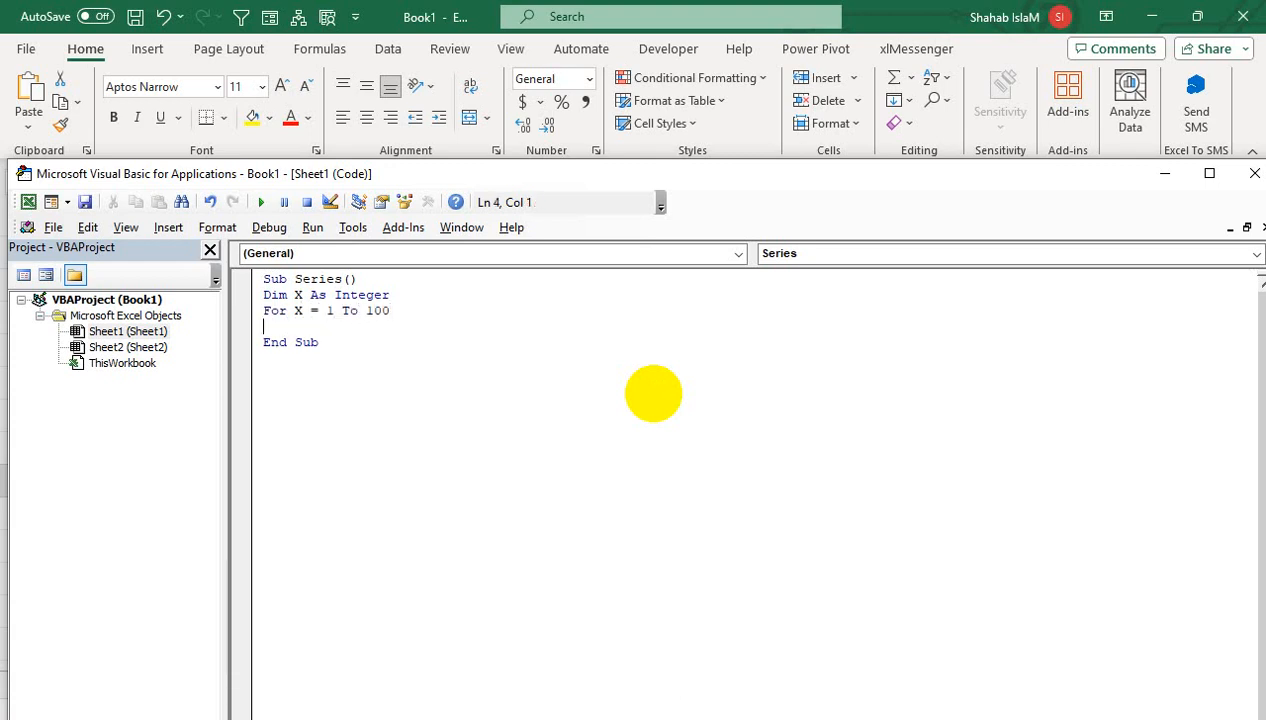
pyautogui.write('Cells')
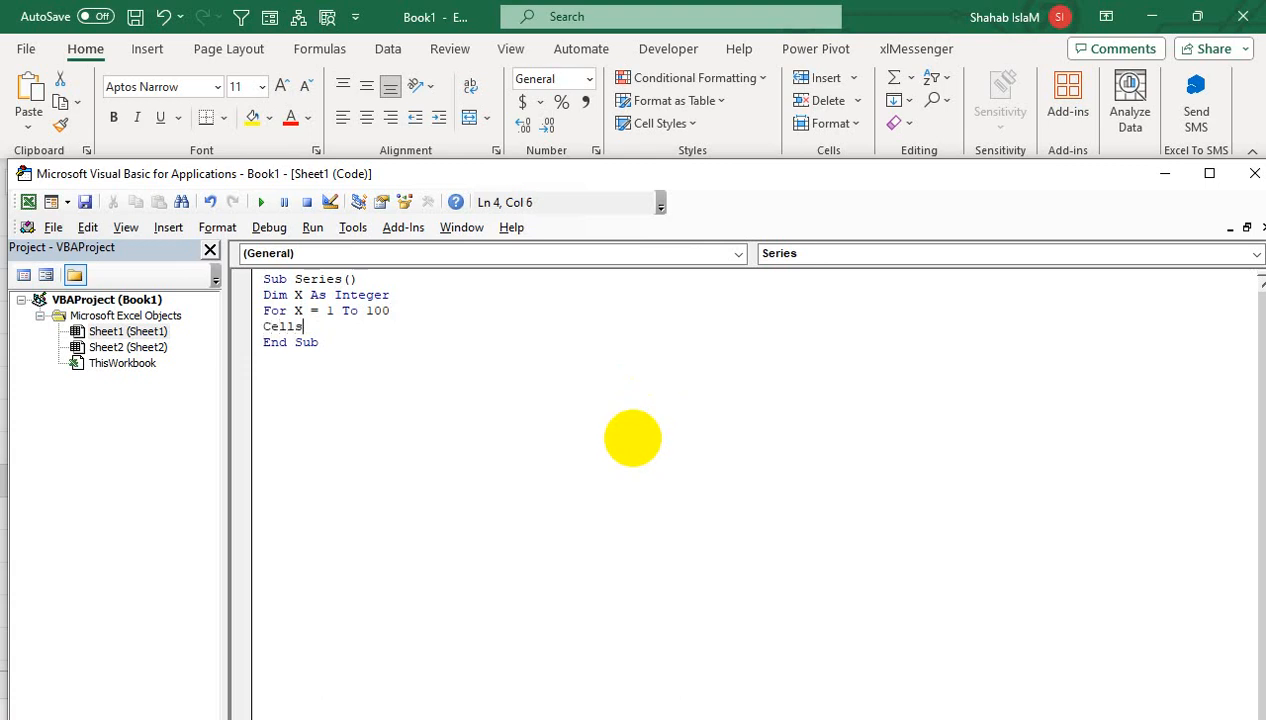
pyautogui.write('(')
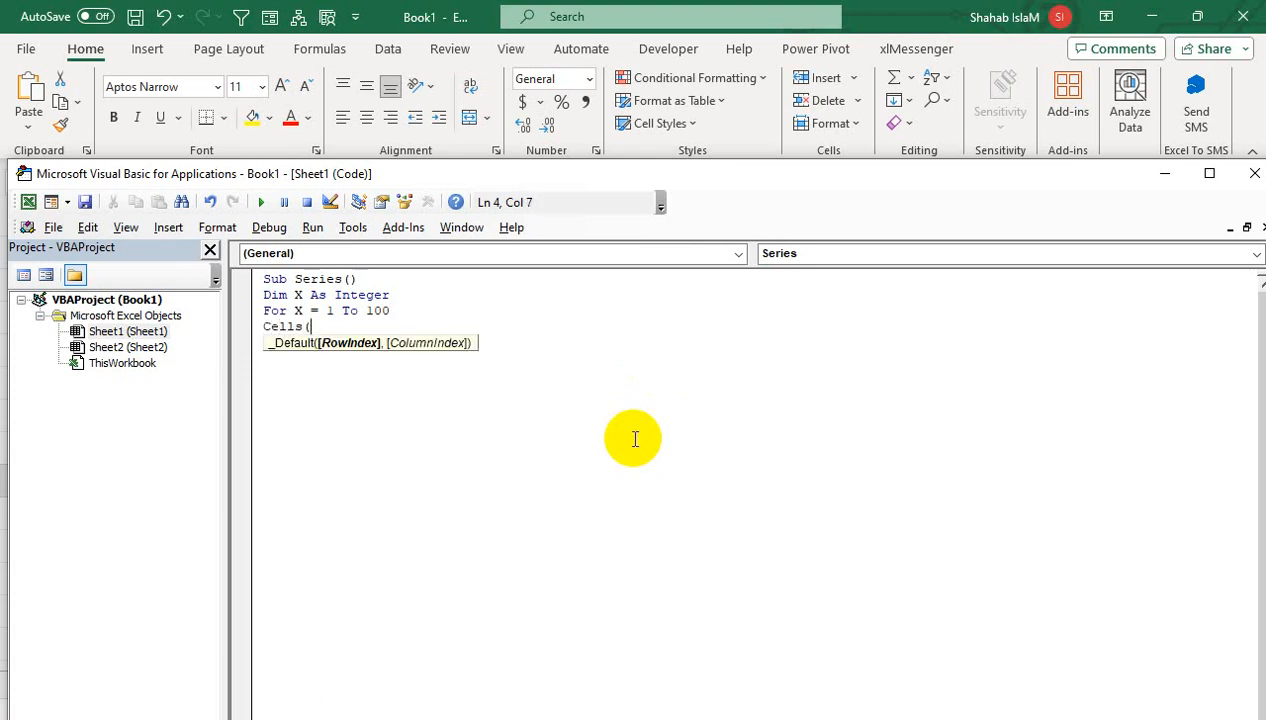
pyautogui.write('x, ')
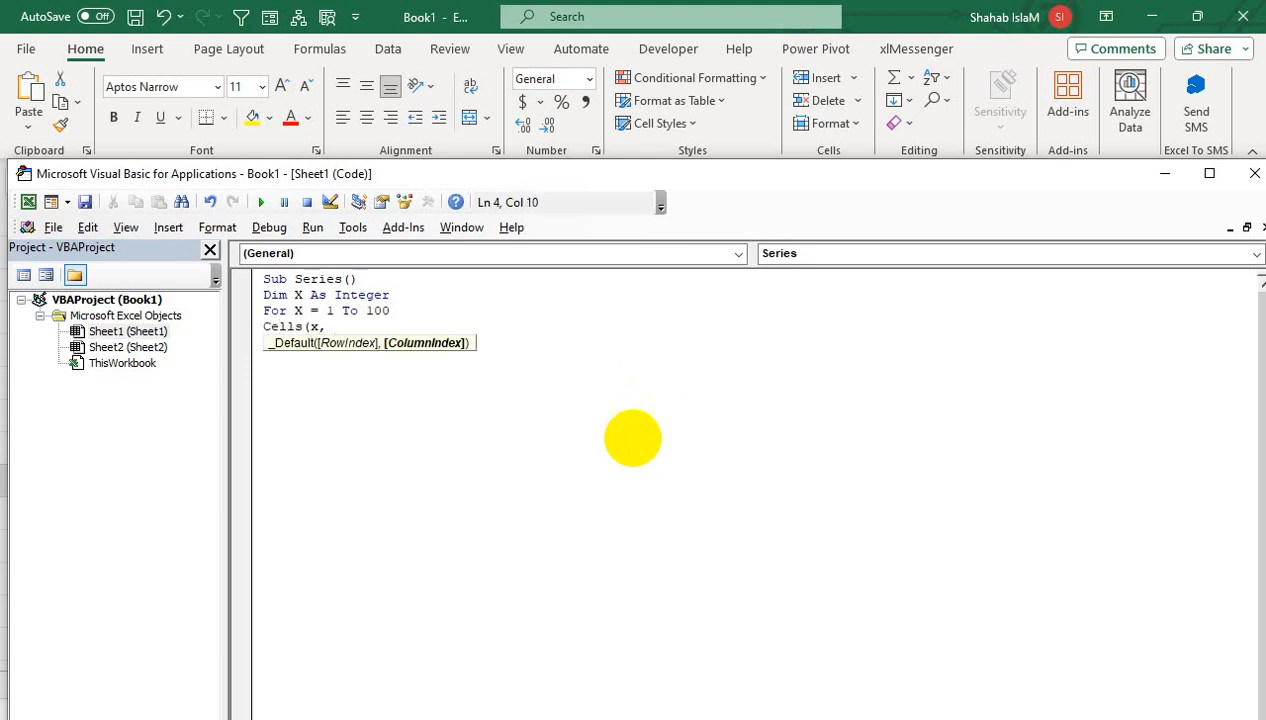
pyautogui.write('1)')
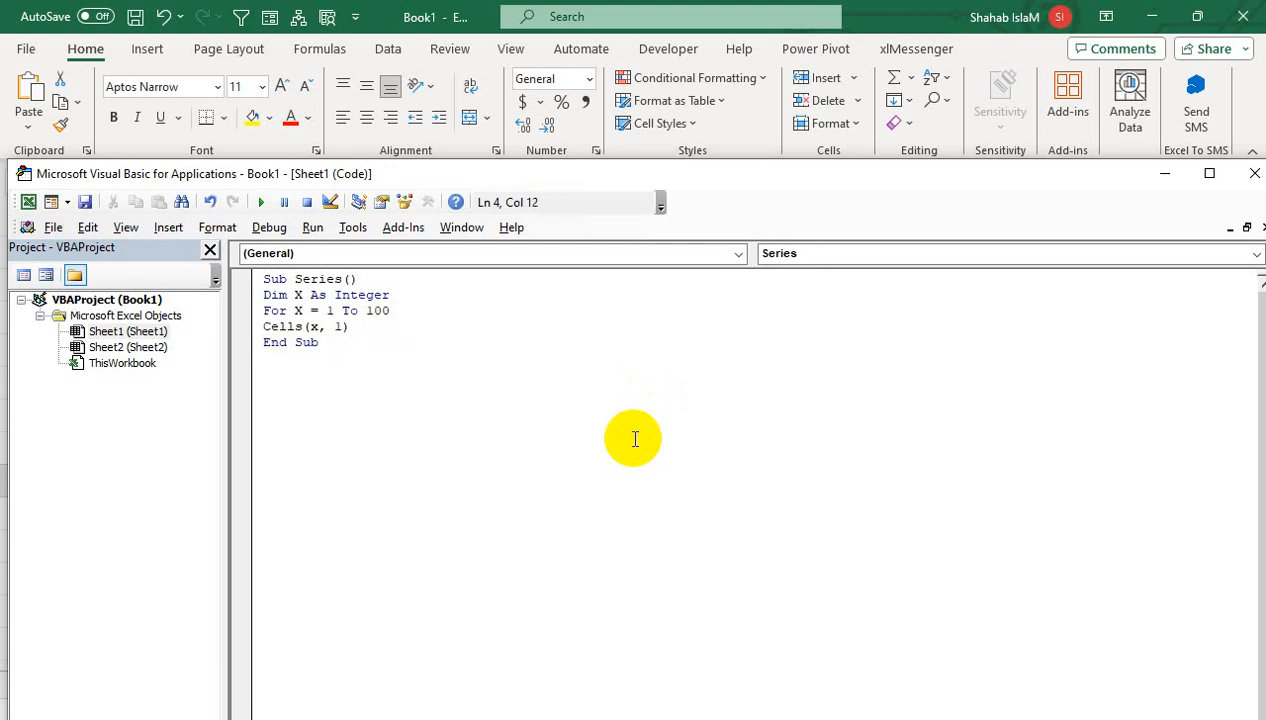
pyautogui.write('.')
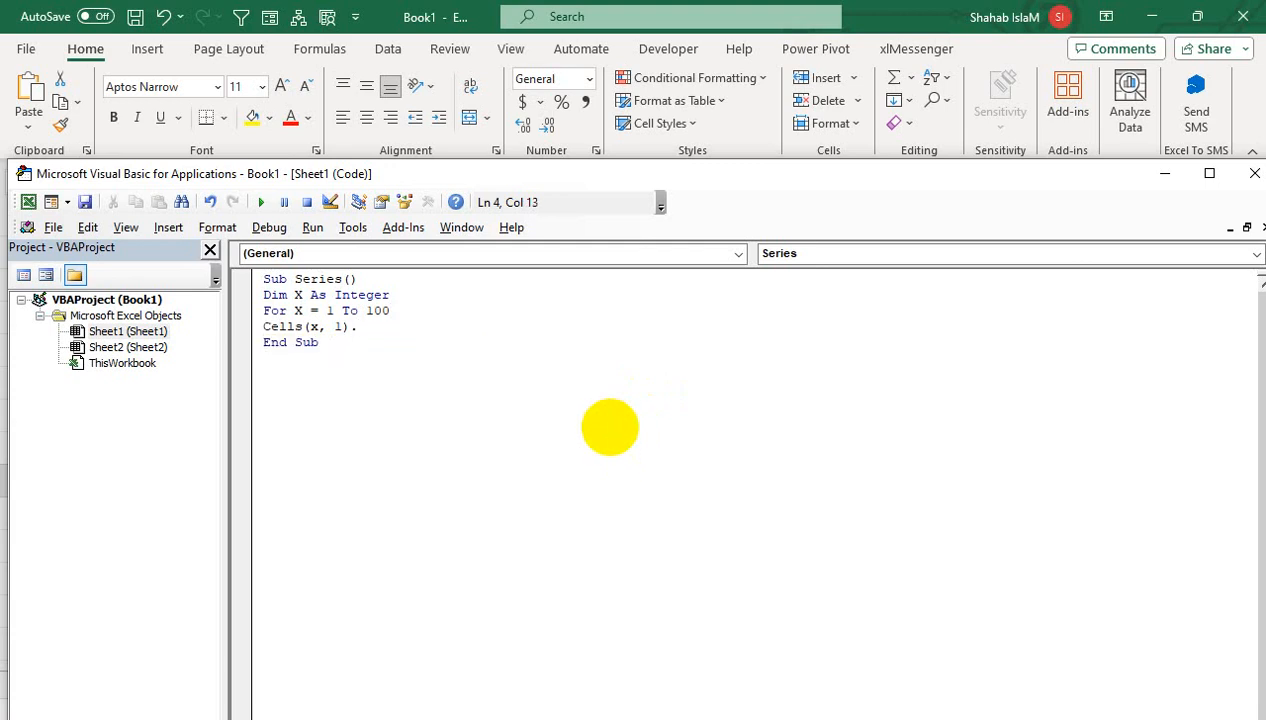
pyautogui.write('Value = x')
pyautogui.press('Return')
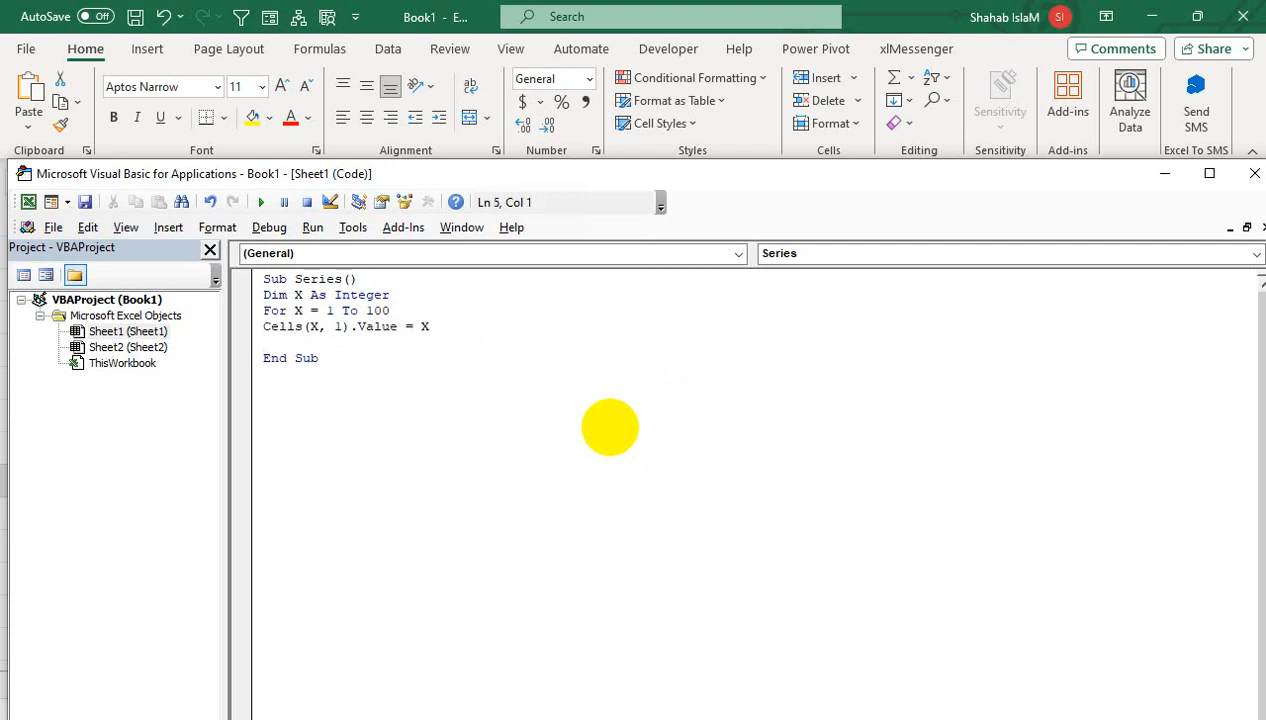
pyautogui.write('Next')
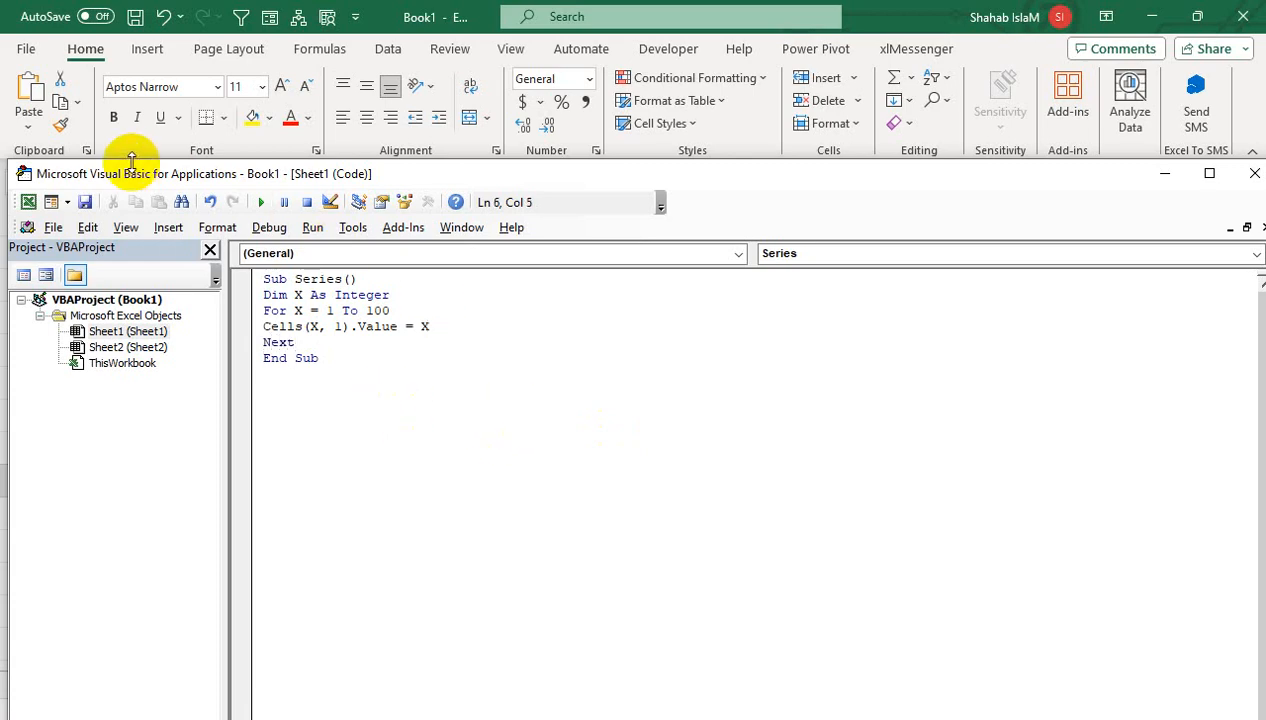
pyautogui.moveTo(107, 174); pyautogui.dragTo(592, 202)
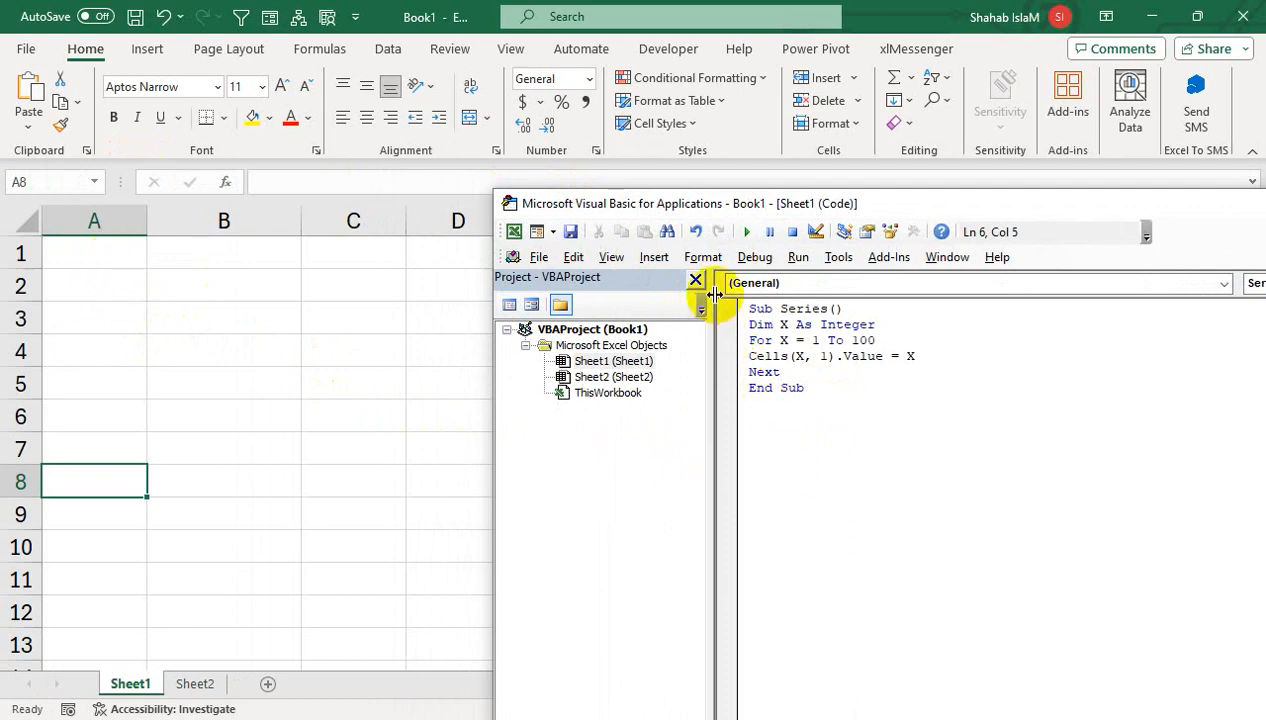
# - Run the Series macro, confirm it fills A1:A100, then clear those numbers
pyautogui.click(746, 231)
pyautogui.click(116, 245)
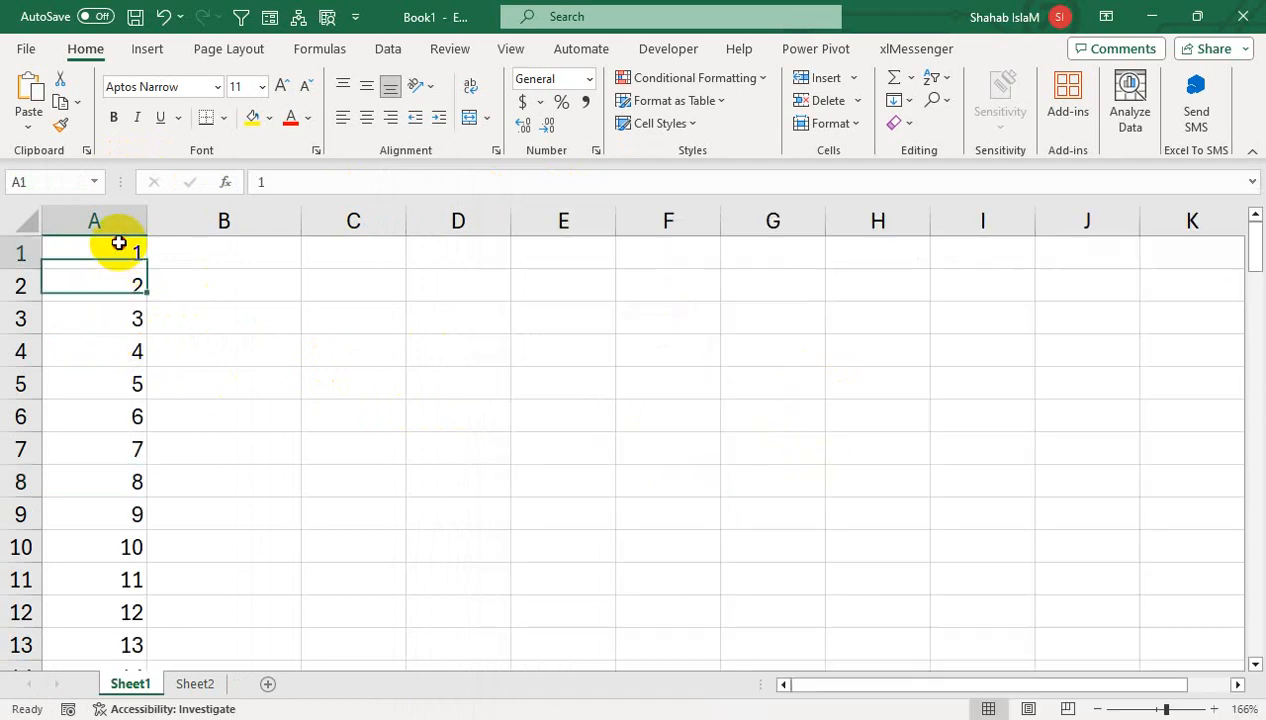
pyautogui.hotkey('ctrl', 'Down')
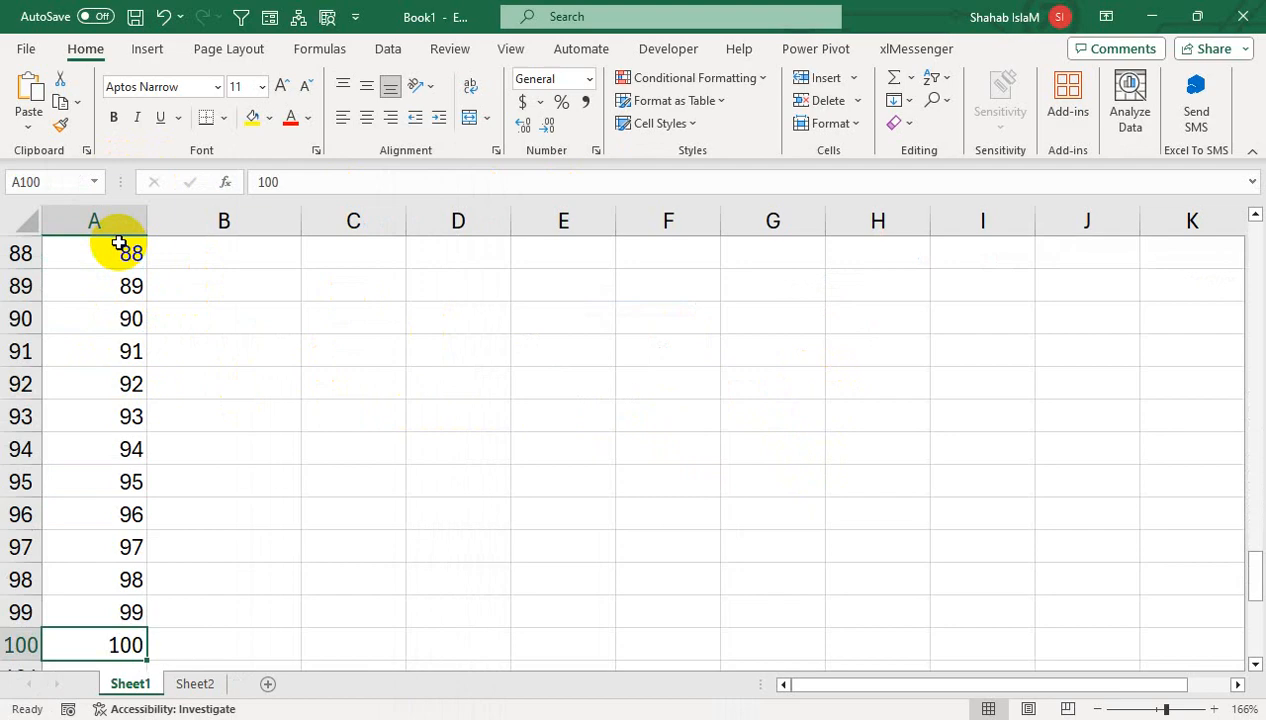
pyautogui.hotkey('ctrl', 'Up')
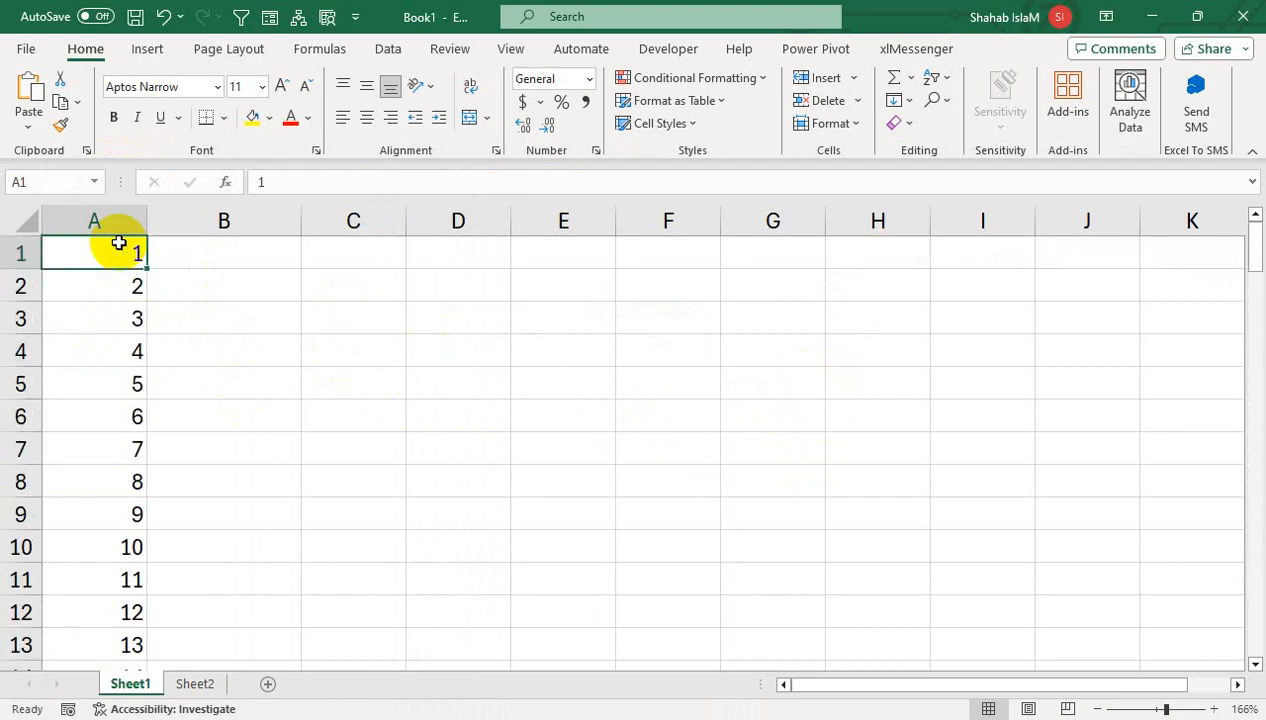
pyautogui.hotkey('ctrl', 'shift', 'Down')
pyautogui.press('Delete')
pyautogui.scroll(20, 119, 243)
# - Change Cells(X, 1) to Cells(X, 2) and rerun the macro to fill column B with 1–100
pyautogui.click(119, 243)
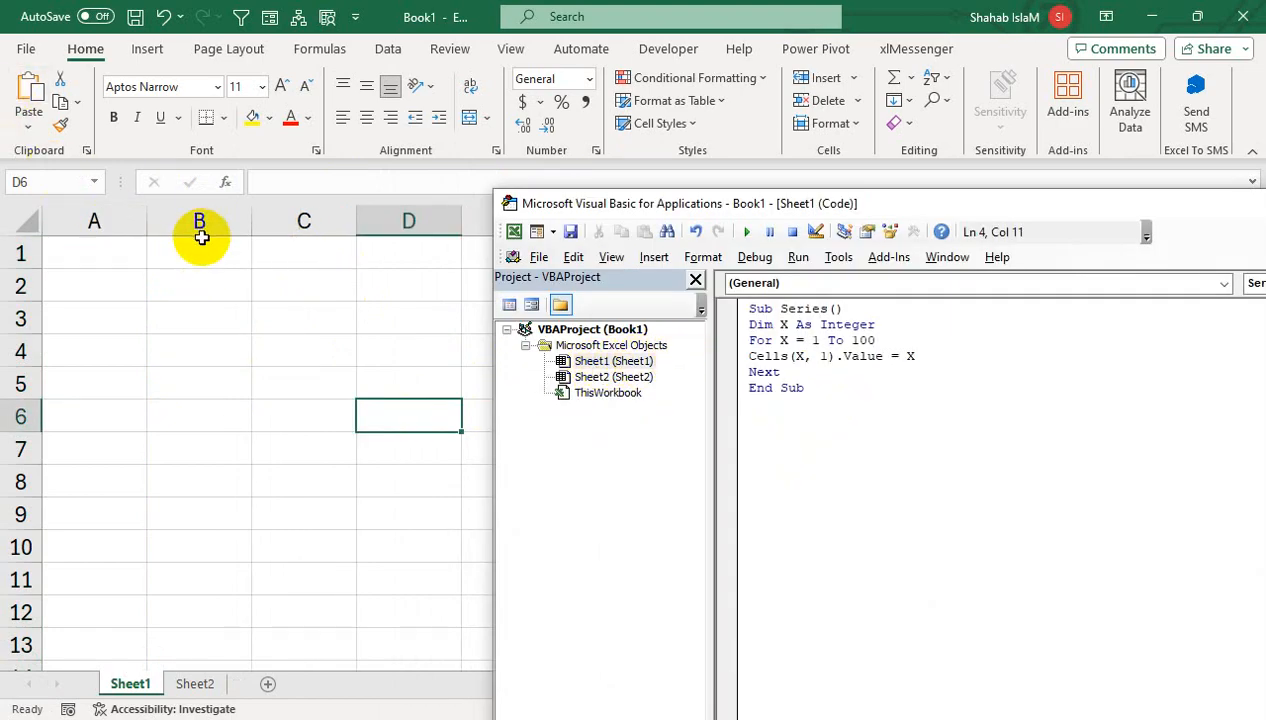
pyautogui.doubleClick(822, 356)
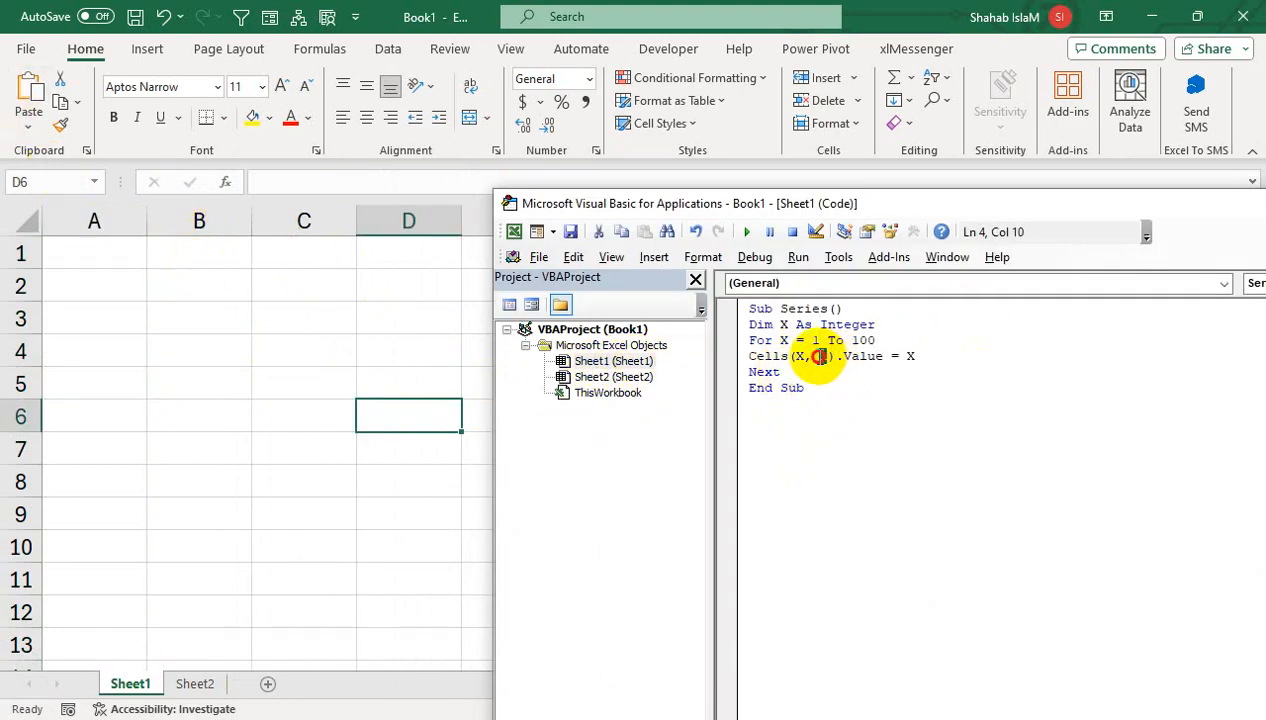
pyautogui.write('2')
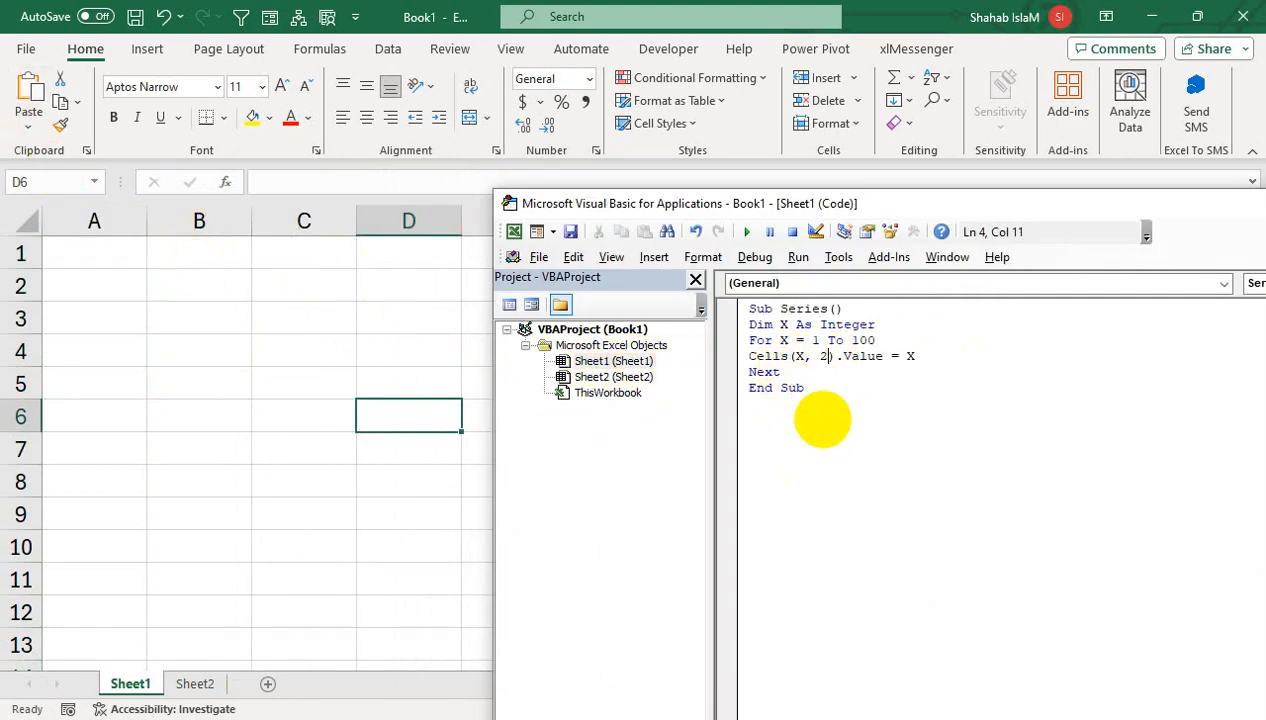
pyautogui.click(746, 232)
pyautogui.click(105, 222)
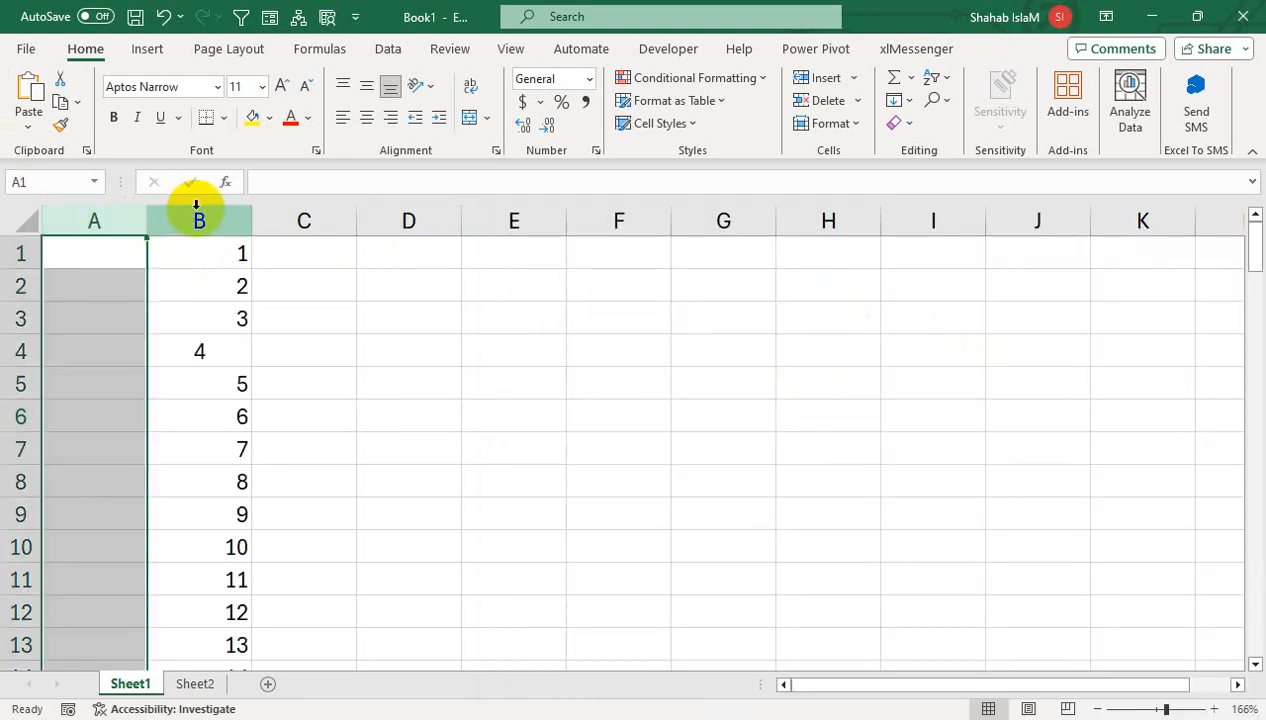
pyautogui.click(200, 216)
pyautogui.click(302, 389)
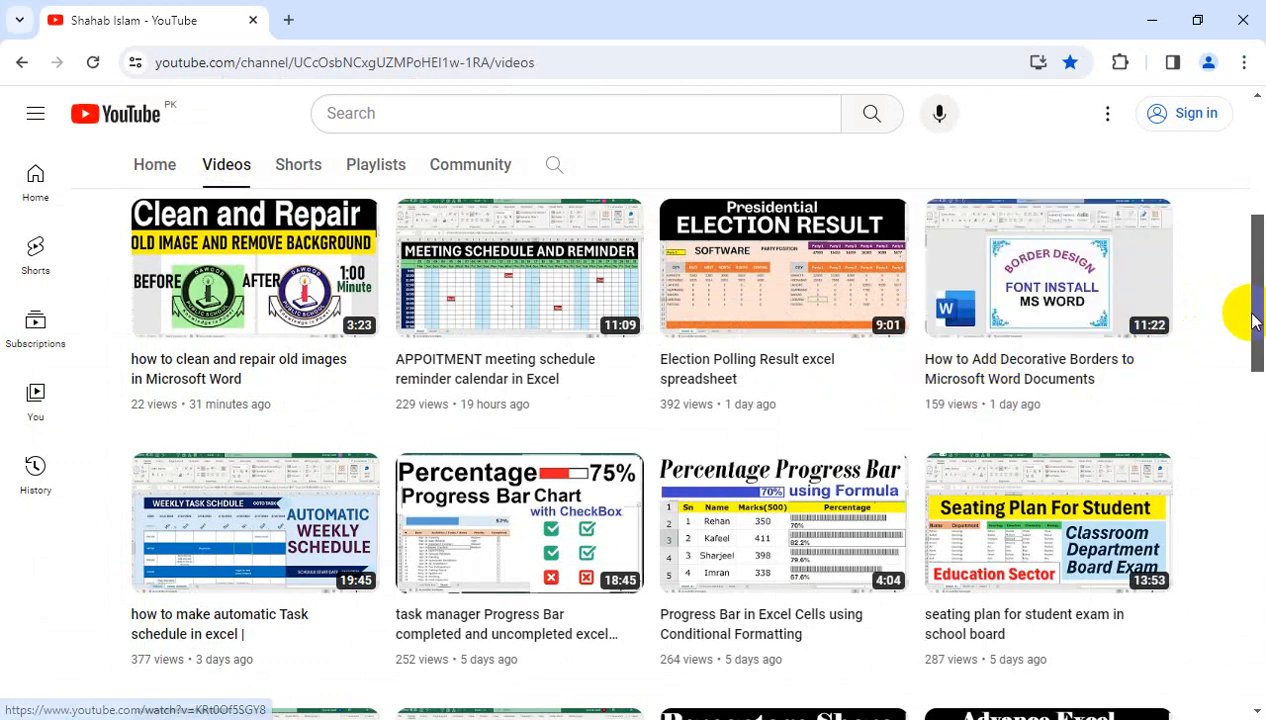
# - Scroll the YouTube channel's Videos page back to the top to show the banner and header
pyautogui.moveTo(1255, 316); pyautogui.dragTo(1252, 226)
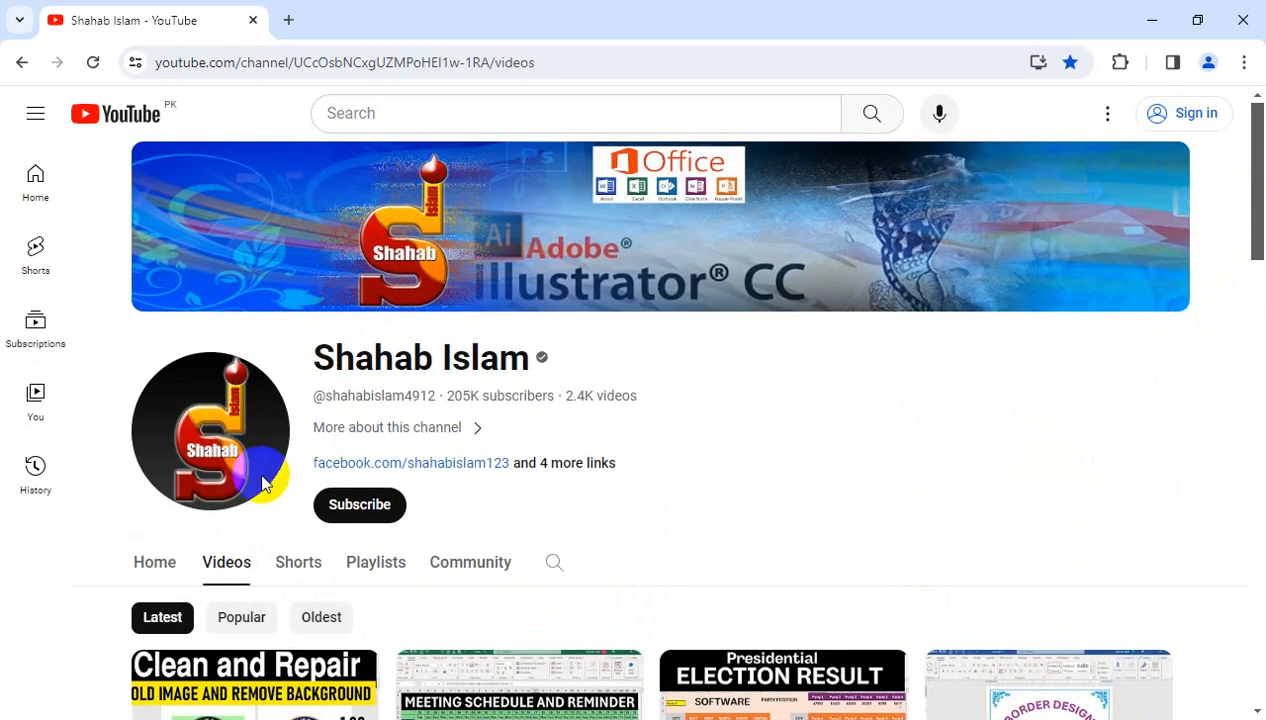